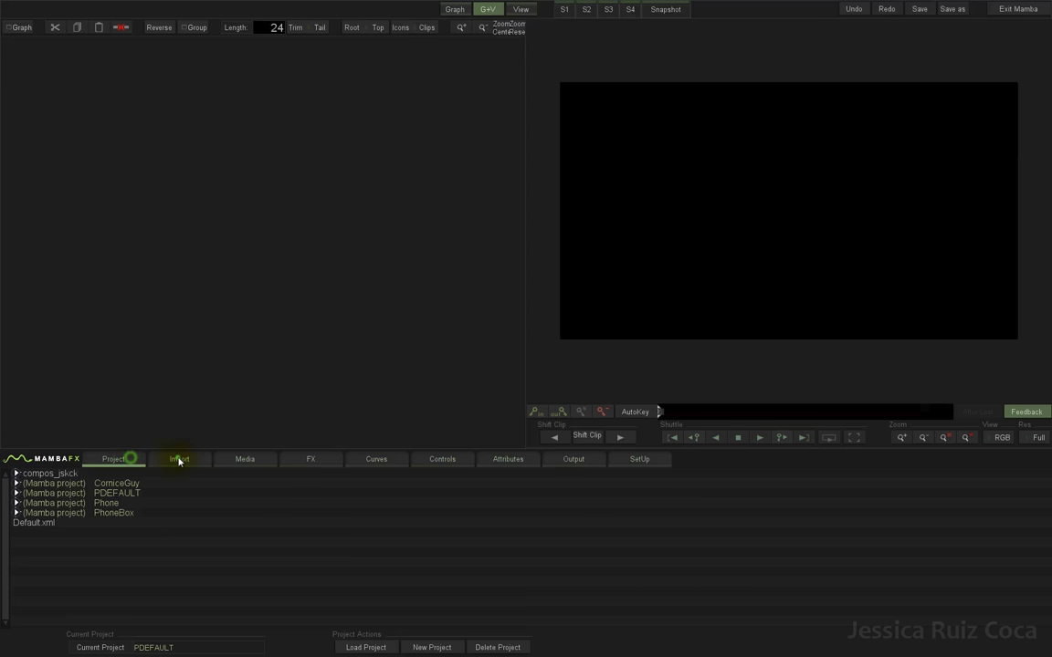
Browse the media, effects, controls, attributes, output and setup panels, then return to the project list
click(245, 459)
click(312, 460)
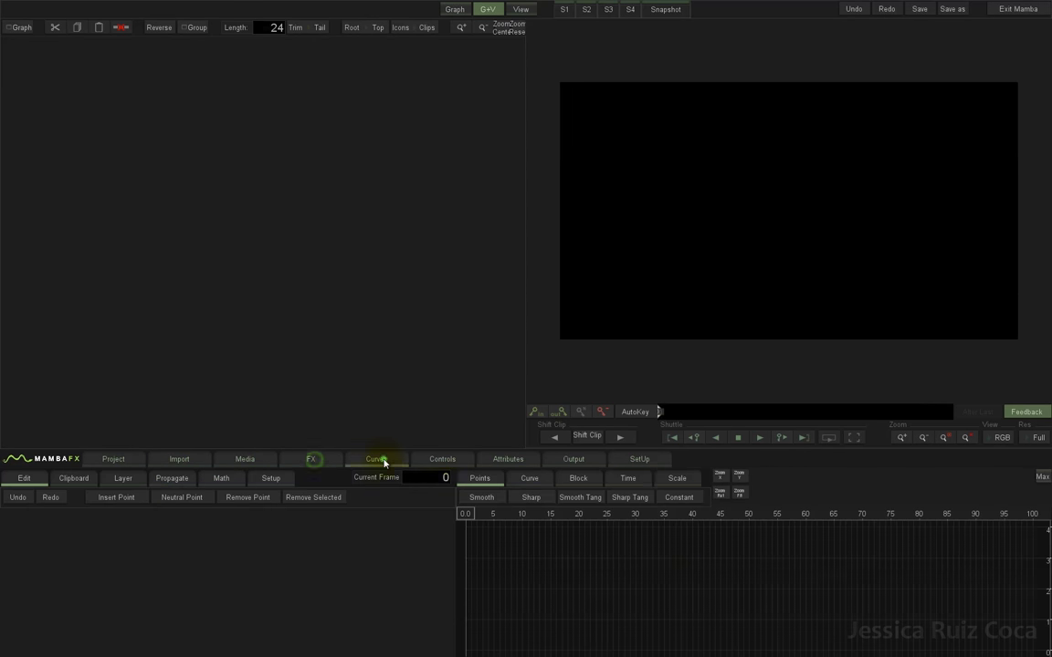
click(444, 459)
click(523, 458)
click(568, 460)
click(637, 459)
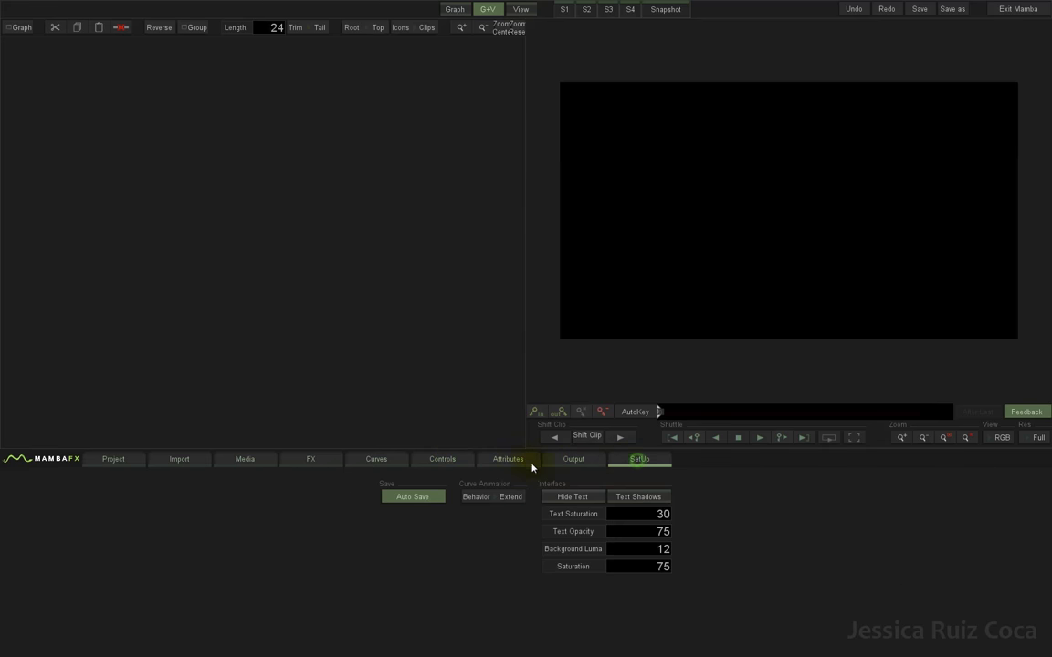
click(508, 459)
click(438, 459)
click(304, 459)
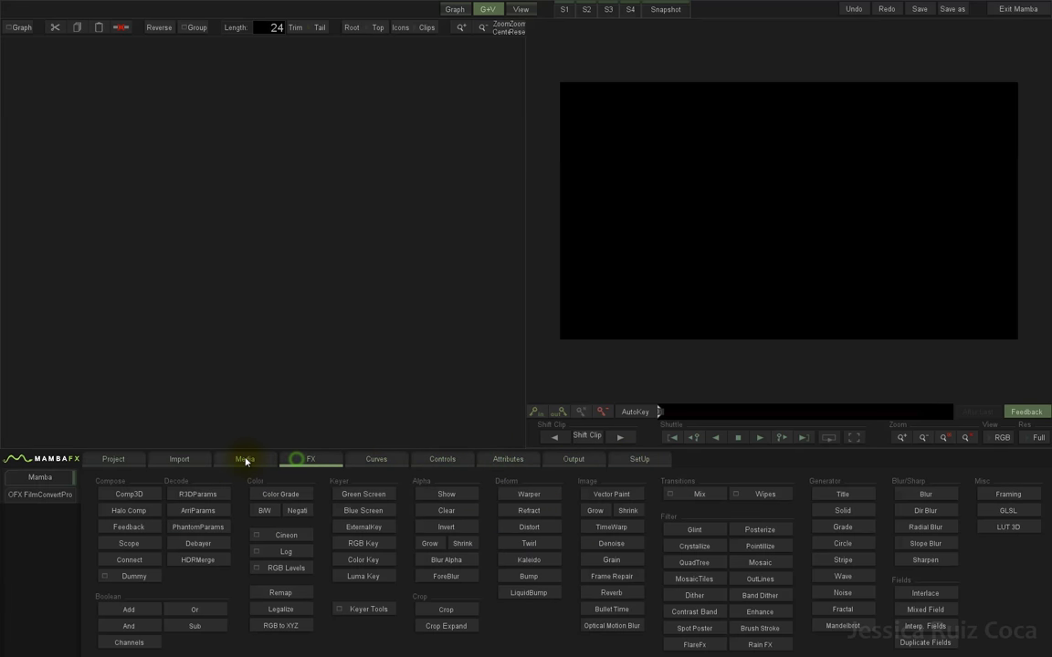
click(243, 460)
click(328, 462)
click(117, 459)
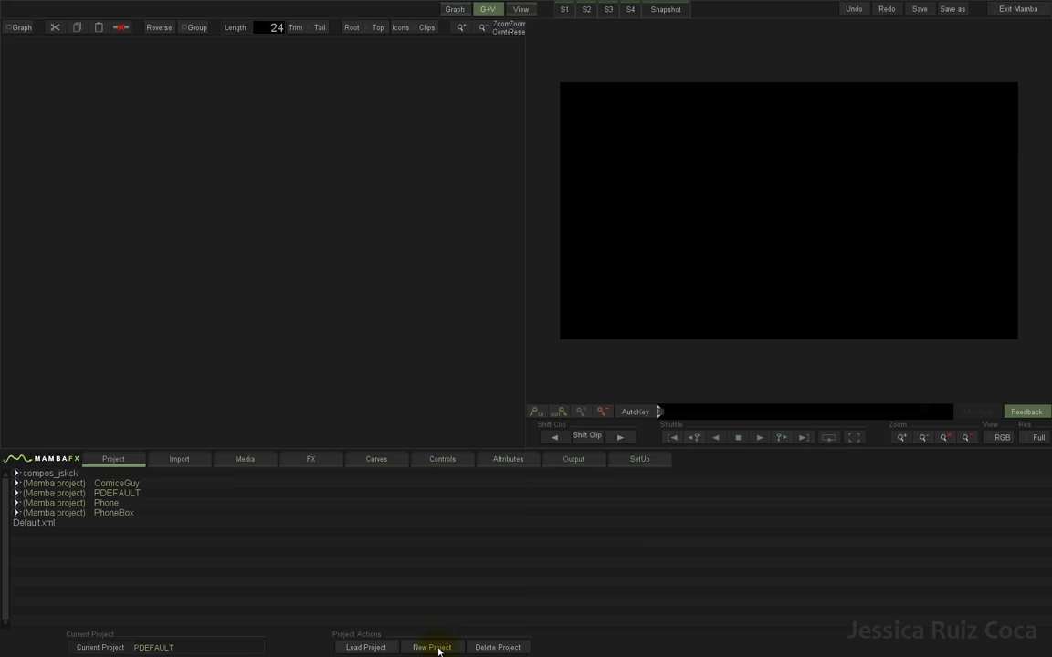
Create a new 1920x1080, 24 fps project named phone_greenScreenH
click(438, 649)
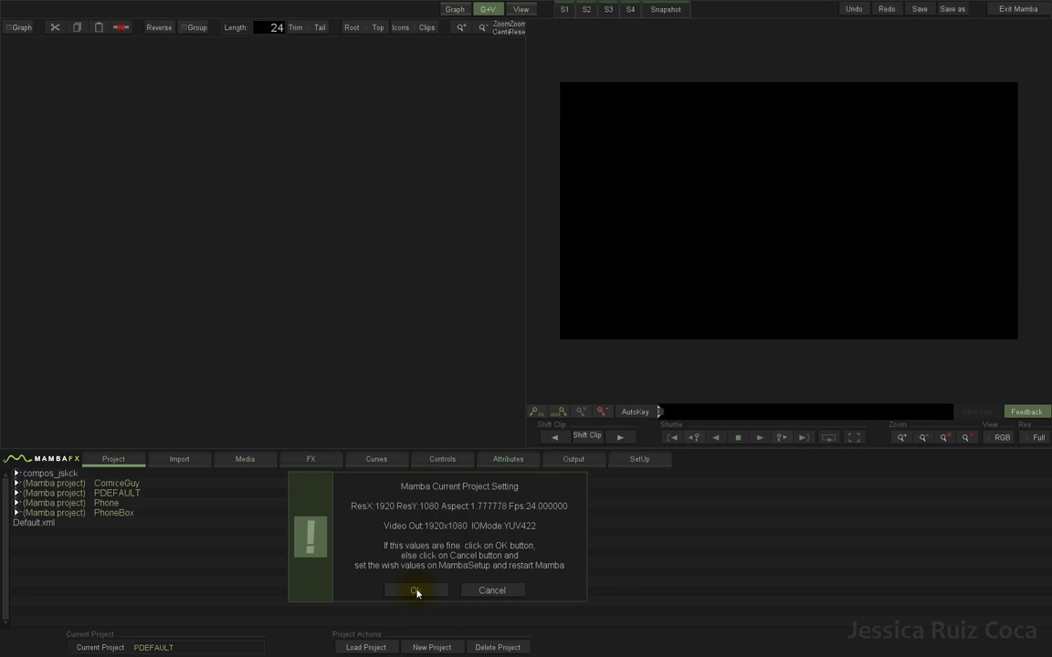
click(415, 592)
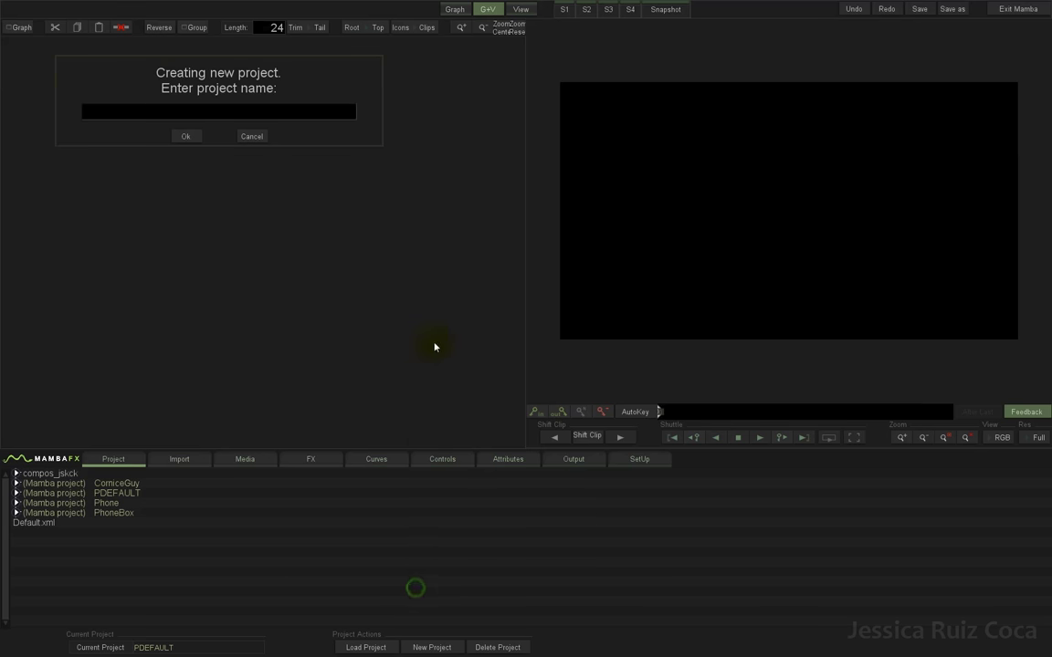
click(292, 113)
text(phone_green)
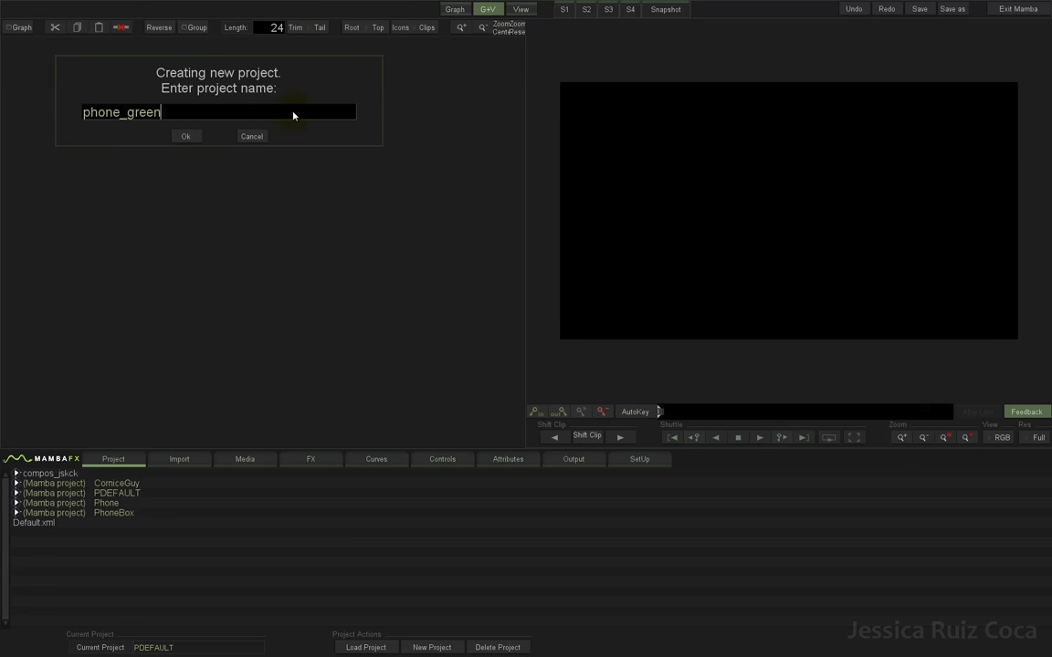
text(ScreenH)
click(192, 138)
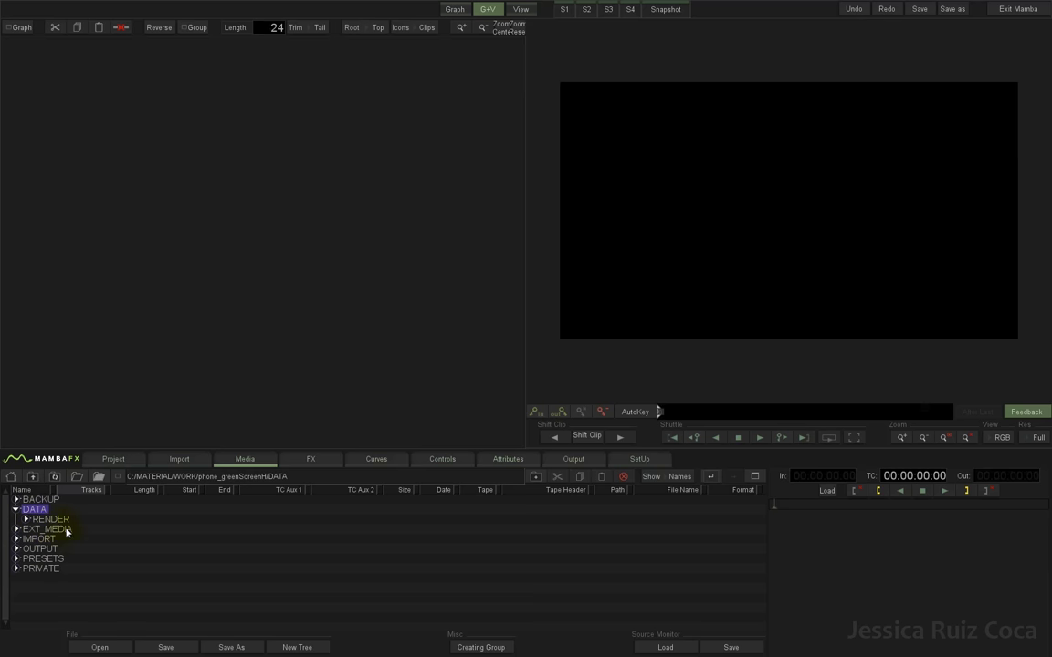
Browse to MAMBA_MEDIA/Phone/material/01_greenScreen_Hor and preview the base_greenScreenHor clip
click(179, 459)
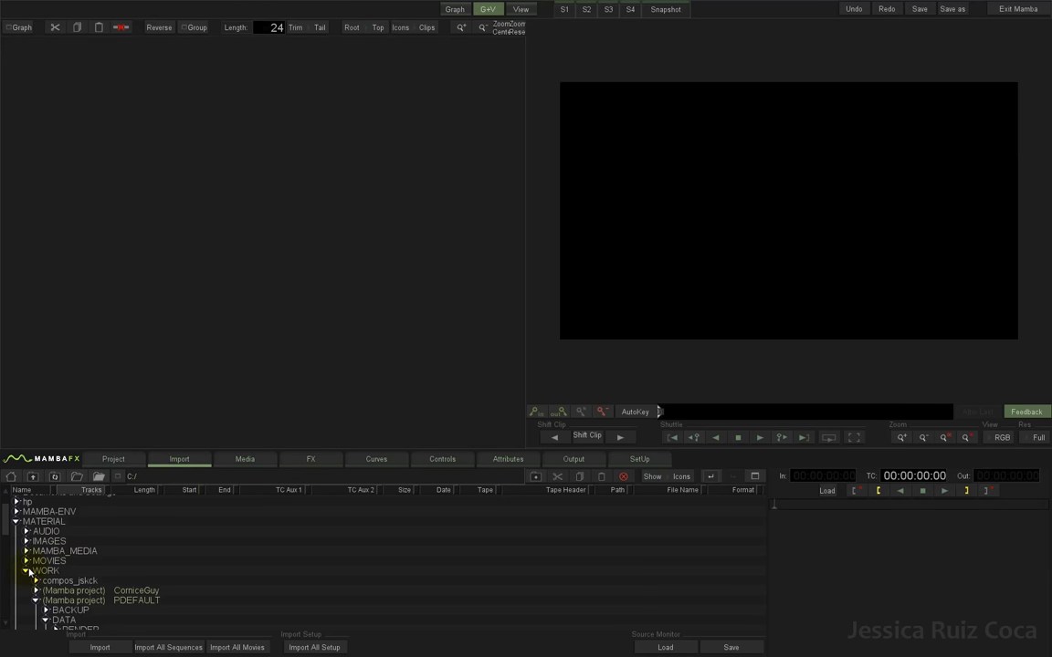
click(27, 570)
click(61, 552)
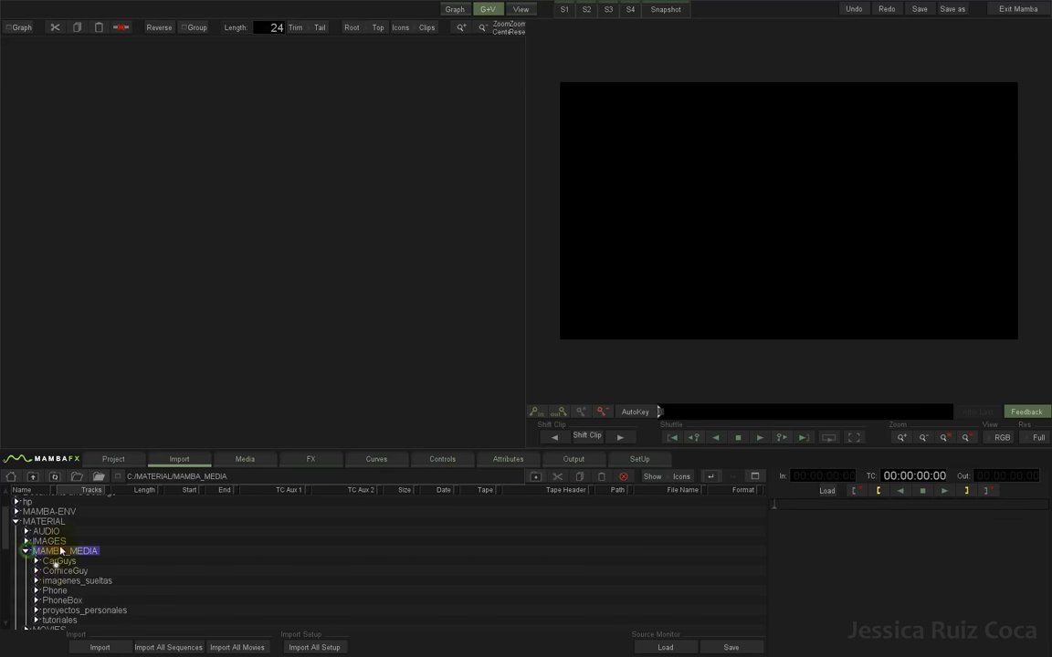
click(55, 542)
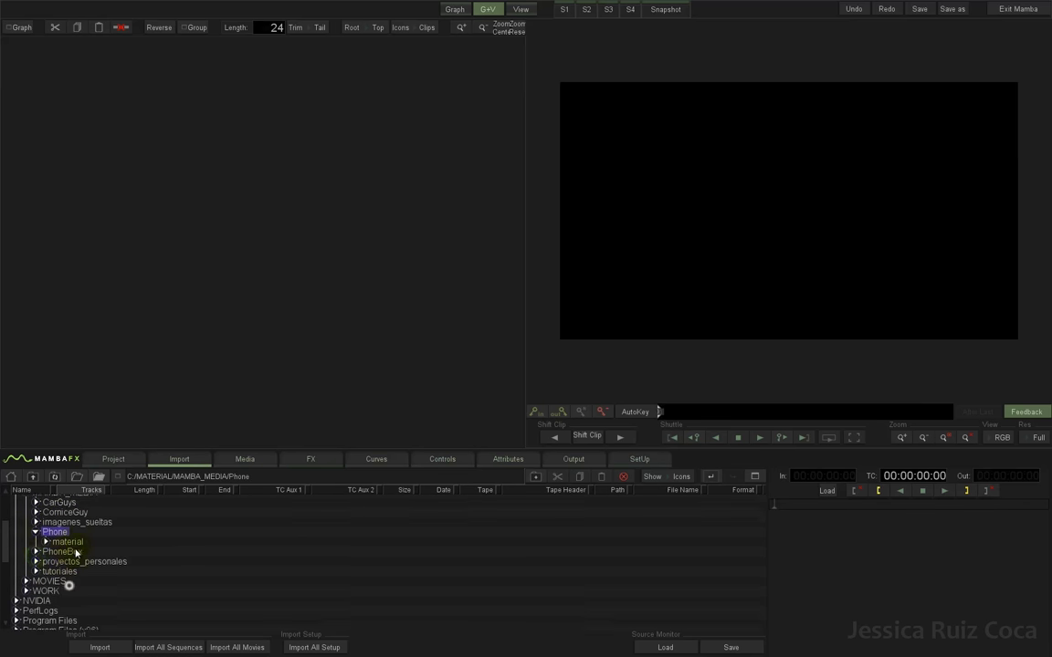
click(67, 541)
click(91, 549)
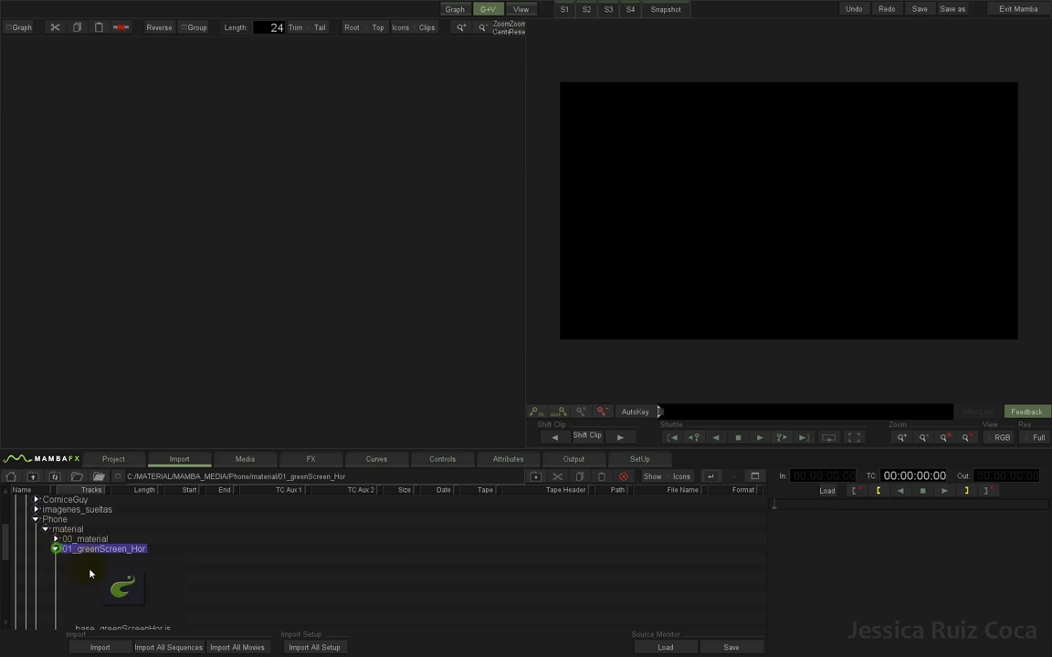
scroll(89, 573, down, 2)
click(100, 548)
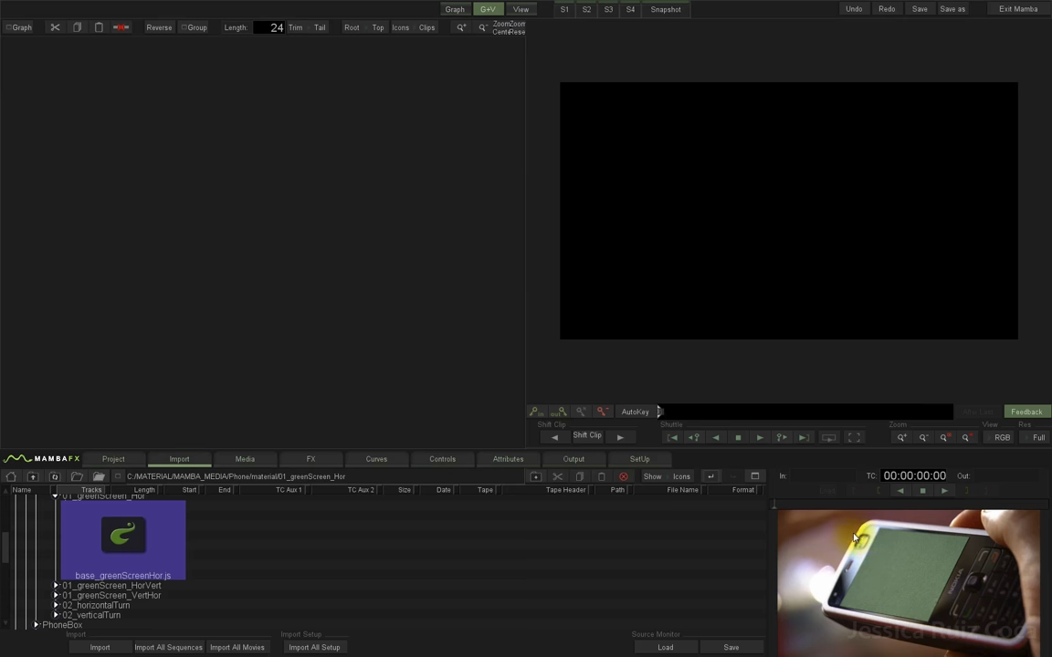
drag(779, 507, 756, 529)
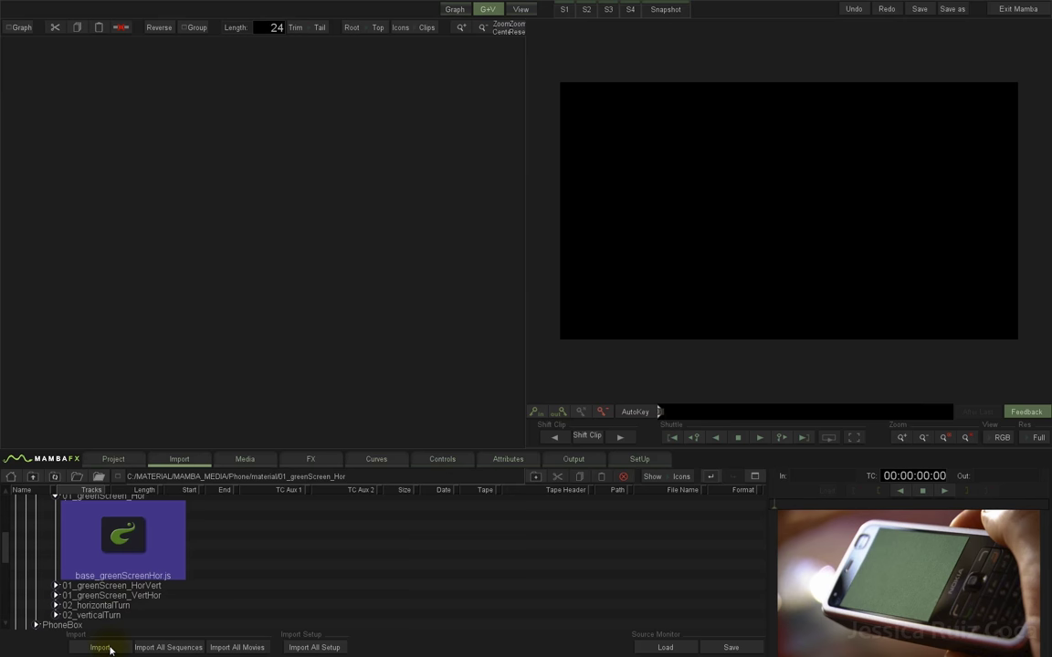
Import base_greenScreenHor into the DATA folder as a clip named base_phone
click(105, 647)
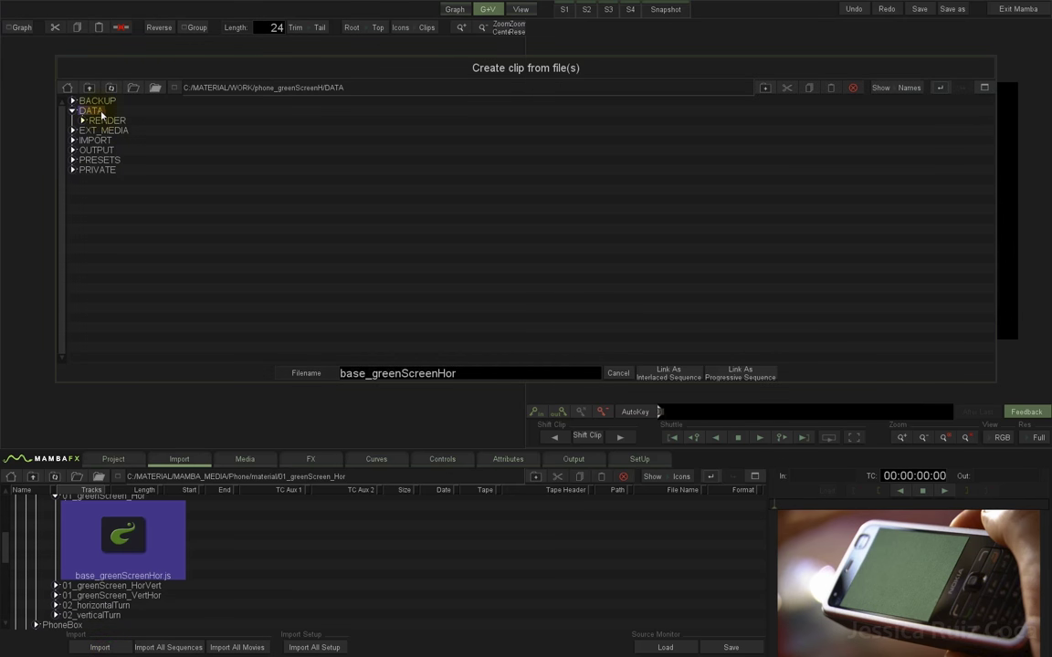
click(96, 111)
double_click(452, 374)
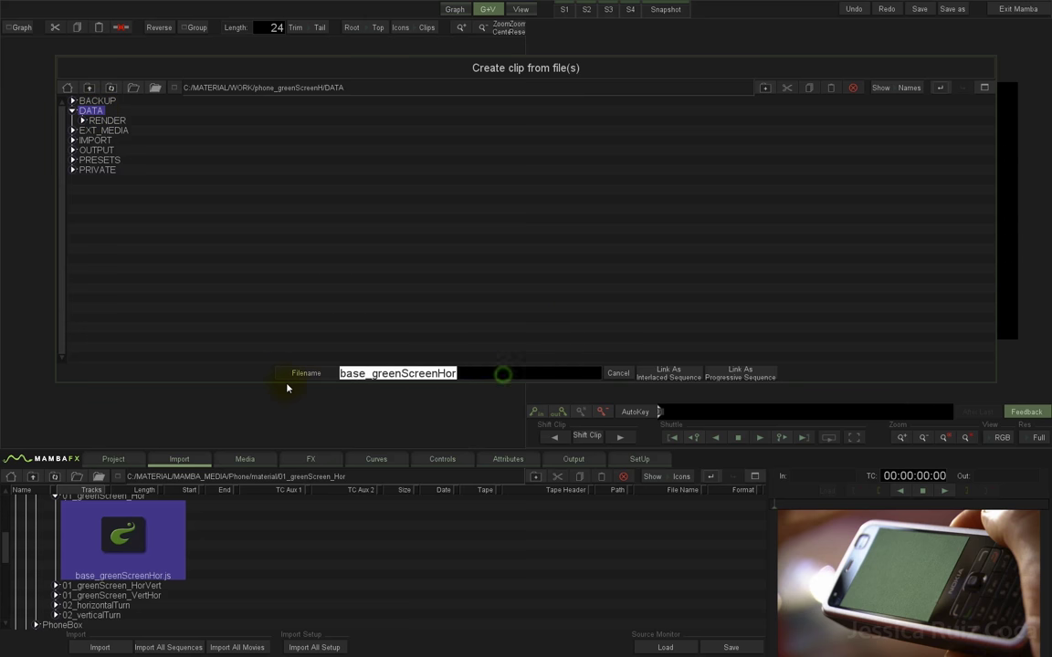
text(base)
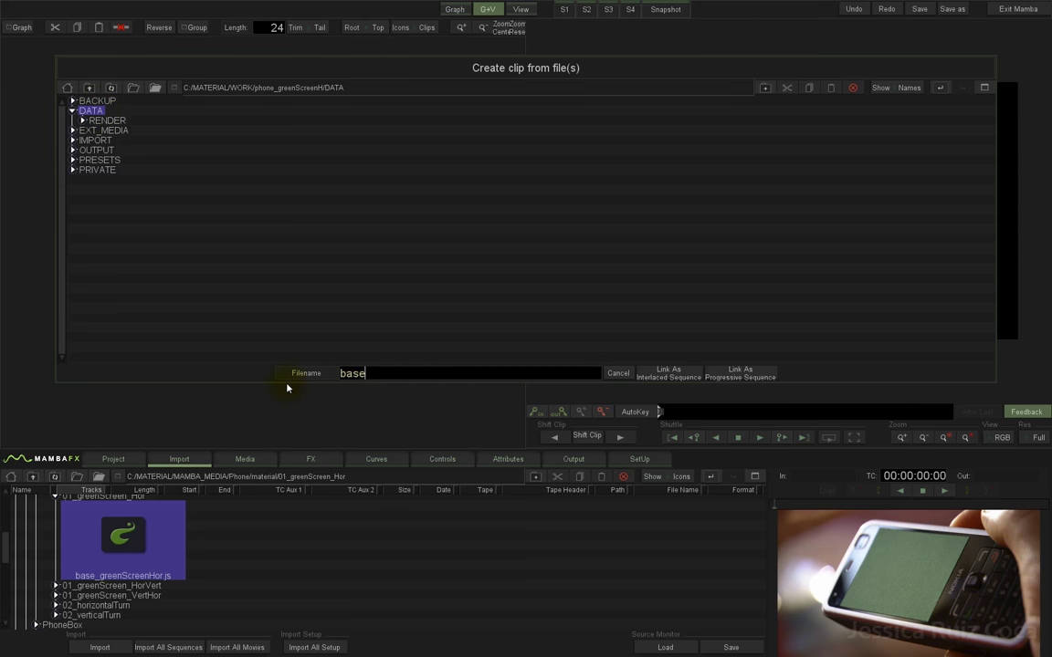
text(_phone)
click(736, 374)
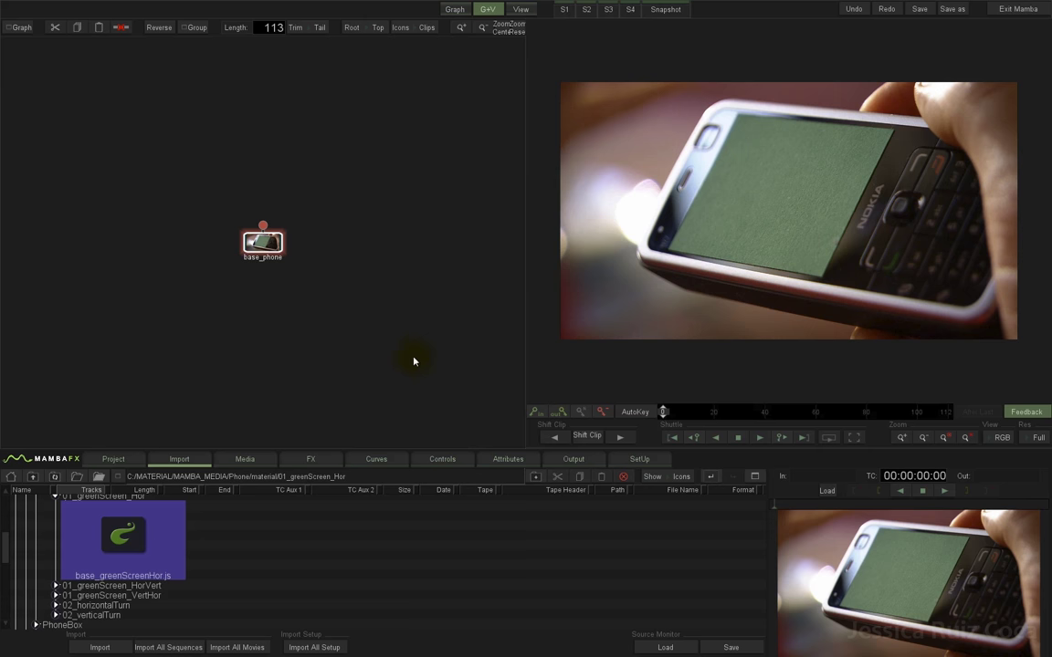
Open the 00_material folder and preview the V2_003 football clip
scroll(172, 522, up, 3)
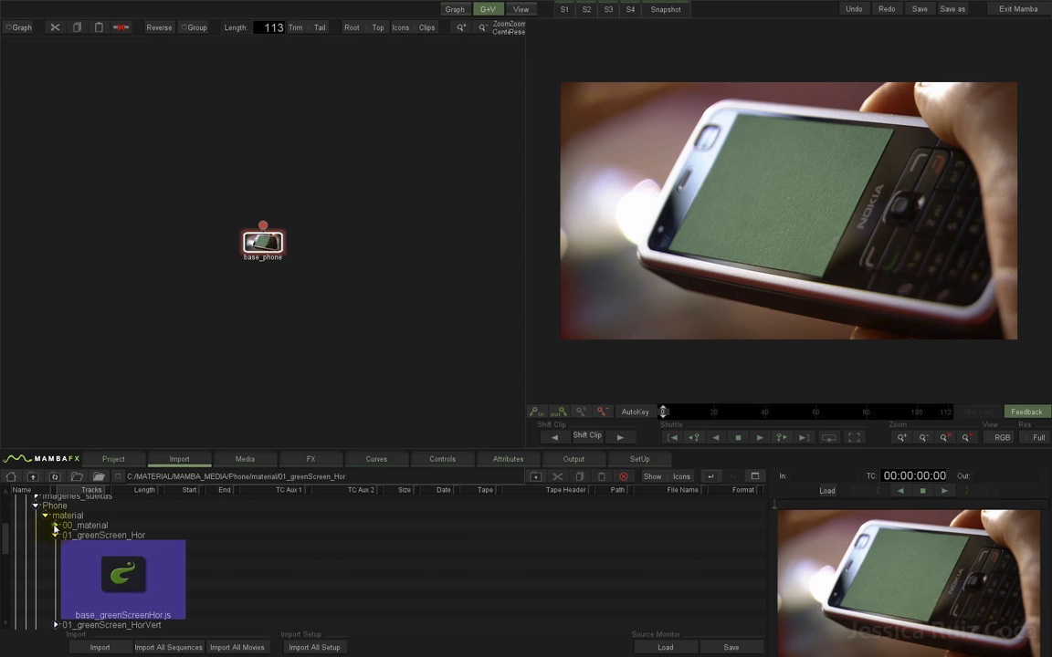
click(55, 528)
scroll(472, 593, down, 5)
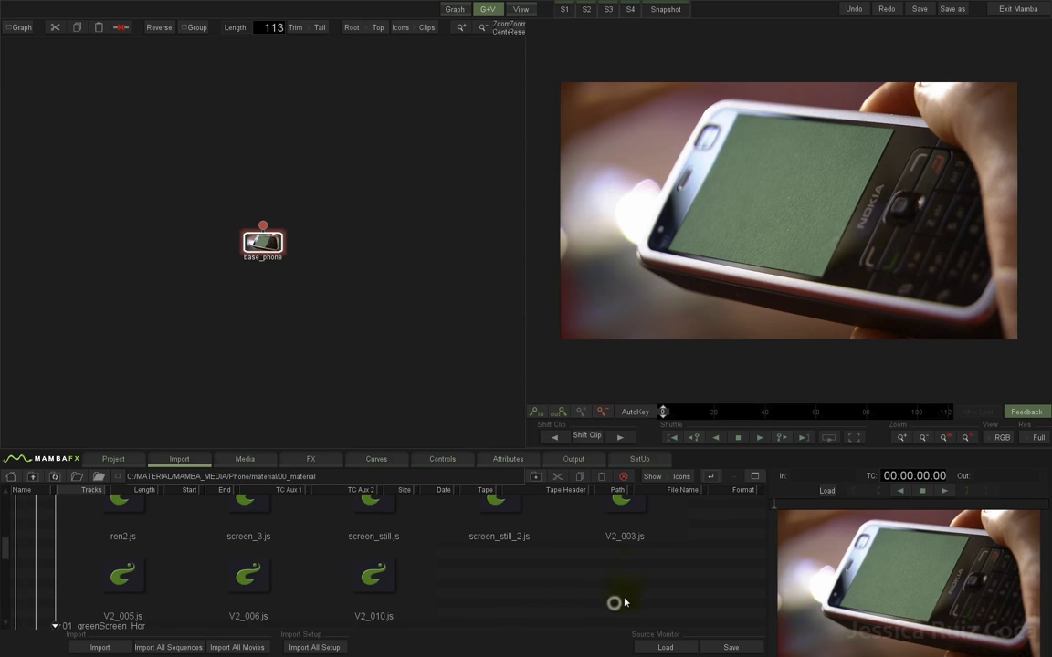
scroll(630, 557, up, 1)
click(639, 541)
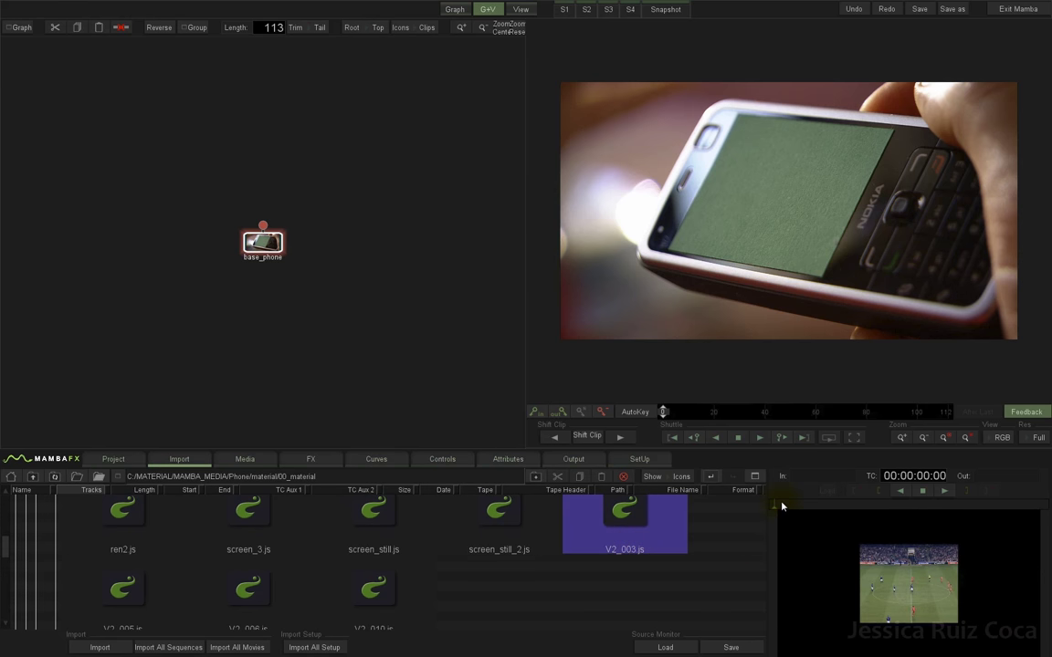
drag(781, 506, 820, 505)
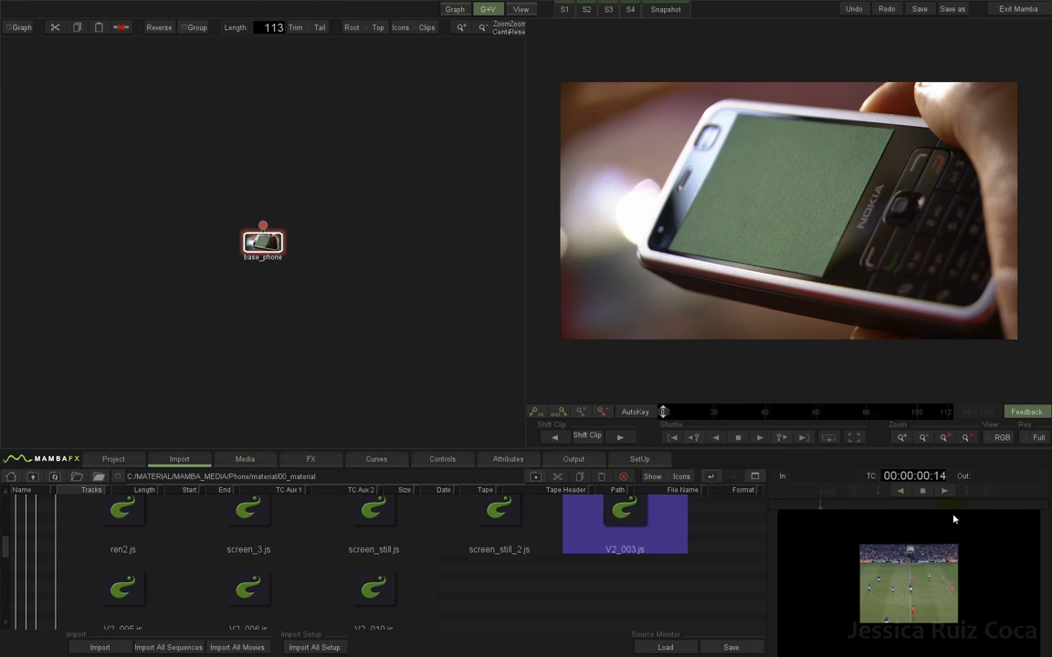
drag(953, 519, 774, 507)
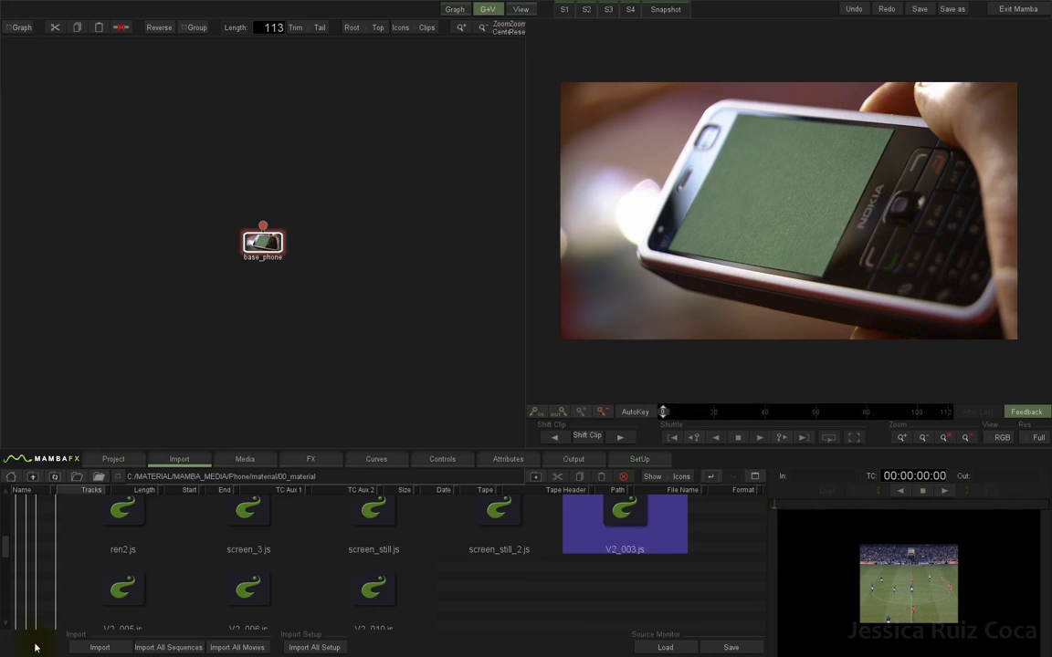
Import V2_003 into the graph as a clip named screen
click(100, 648)
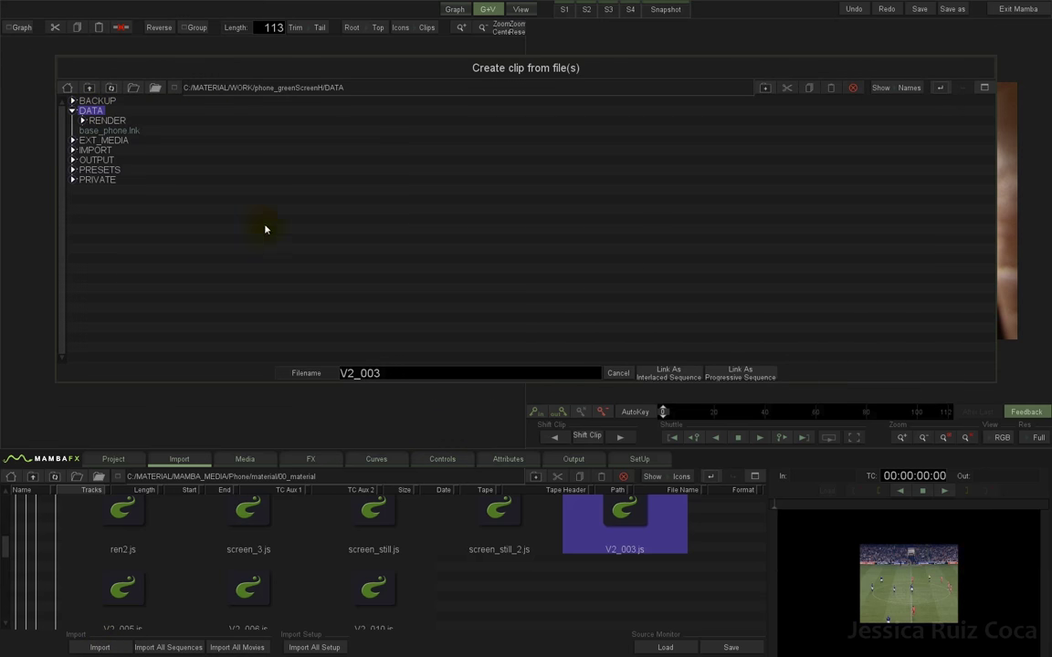
click(400, 376)
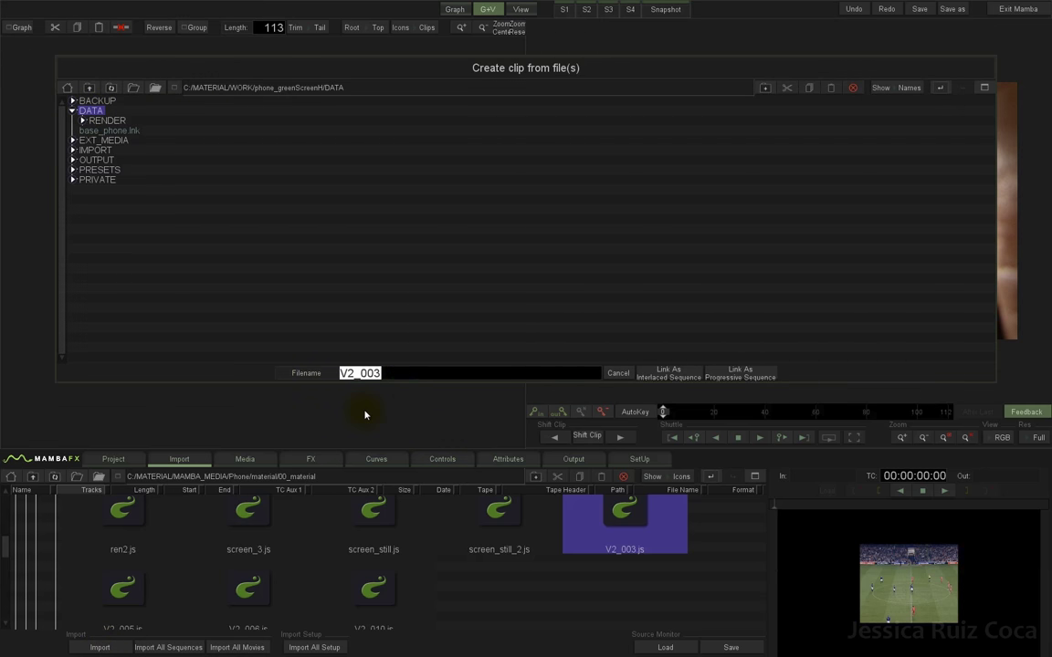
key(BackSpace)
text(sceen)
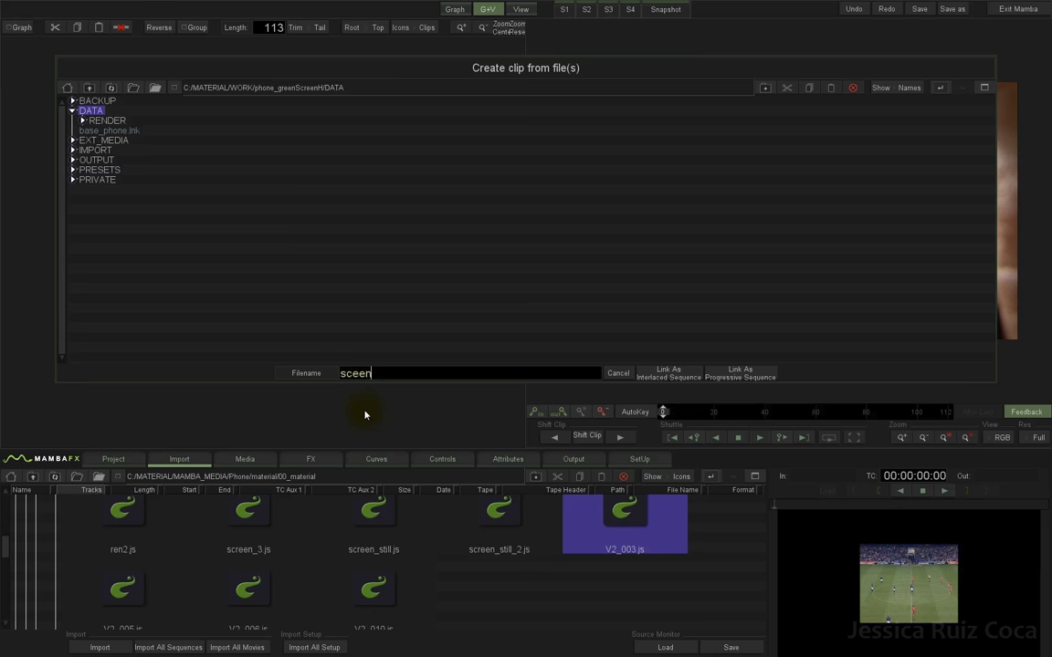
key(BackSpace)
key(BackSpace)
key(BackSpace)
click(380, 378)
text(r)
click(717, 377)
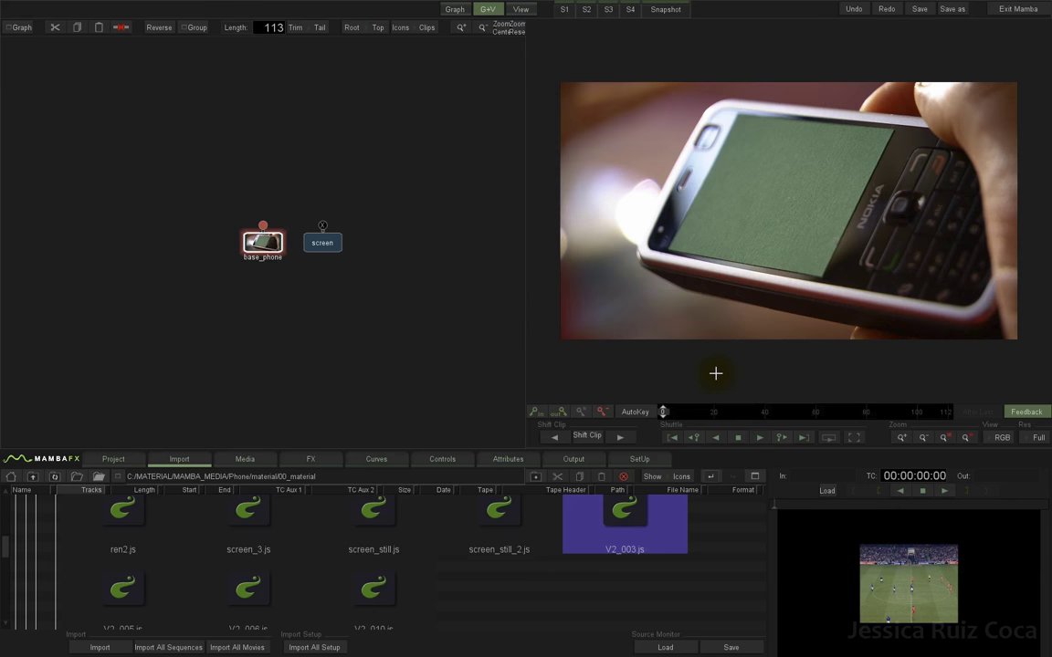
Line up the screen and base_phone nodes, select both, and preview base_phone.lnk from DATA
click(331, 242)
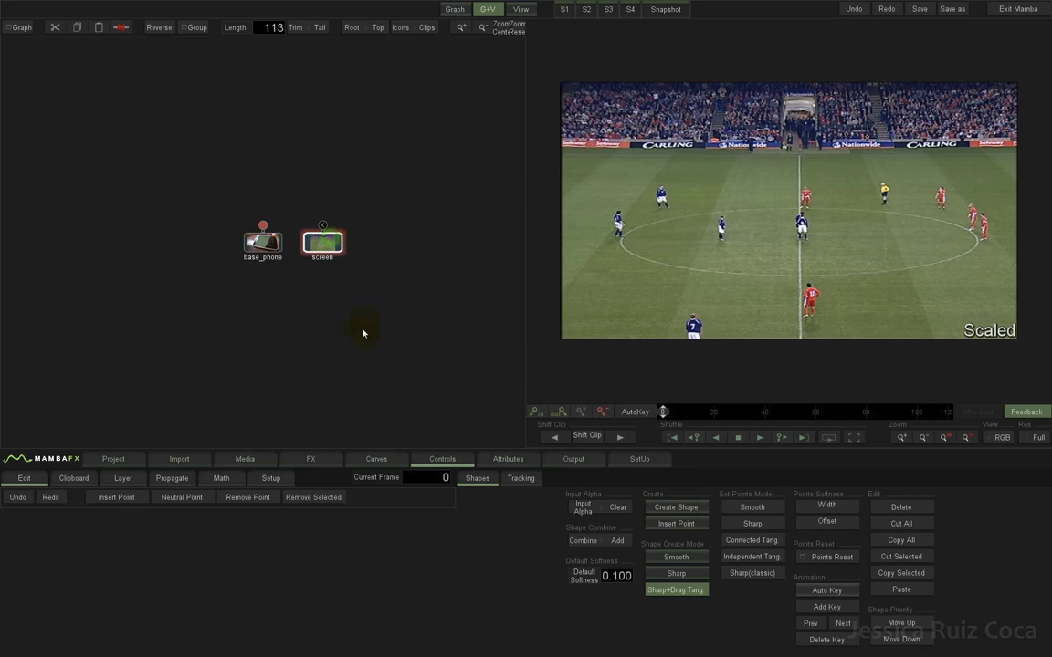
drag(262, 248, 201, 287)
drag(322, 242, 324, 274)
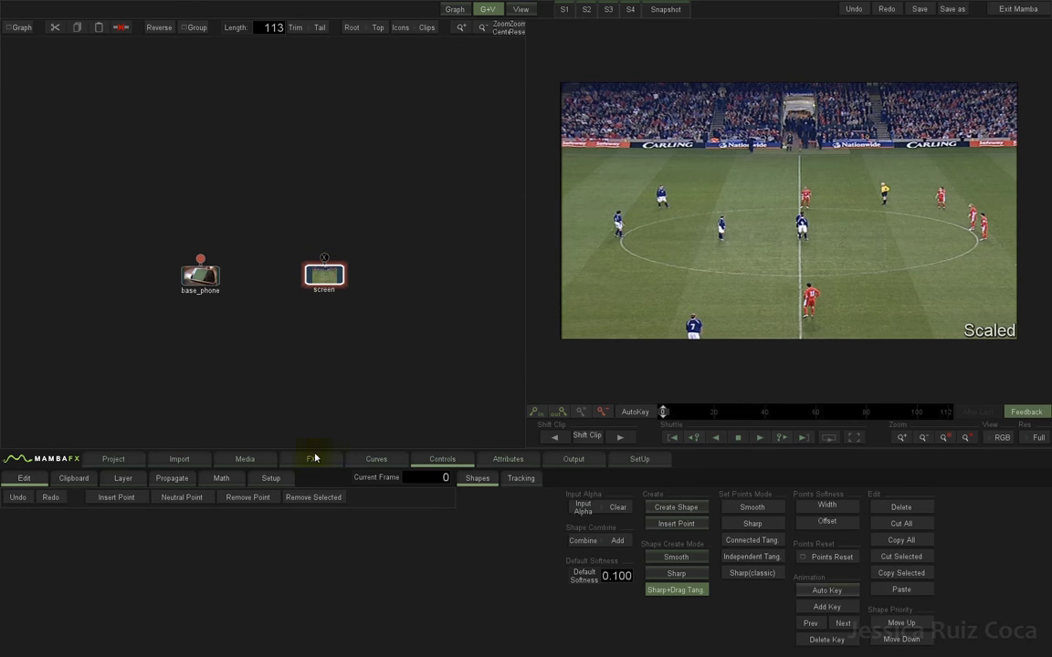
drag(147, 238, 409, 335)
click(244, 460)
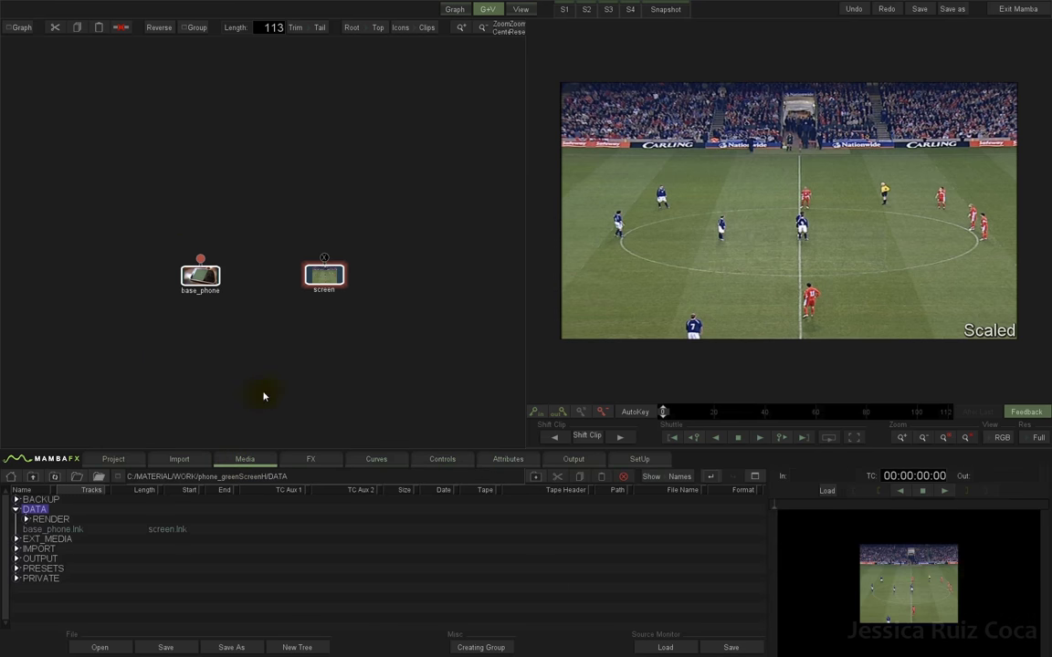
click(77, 531)
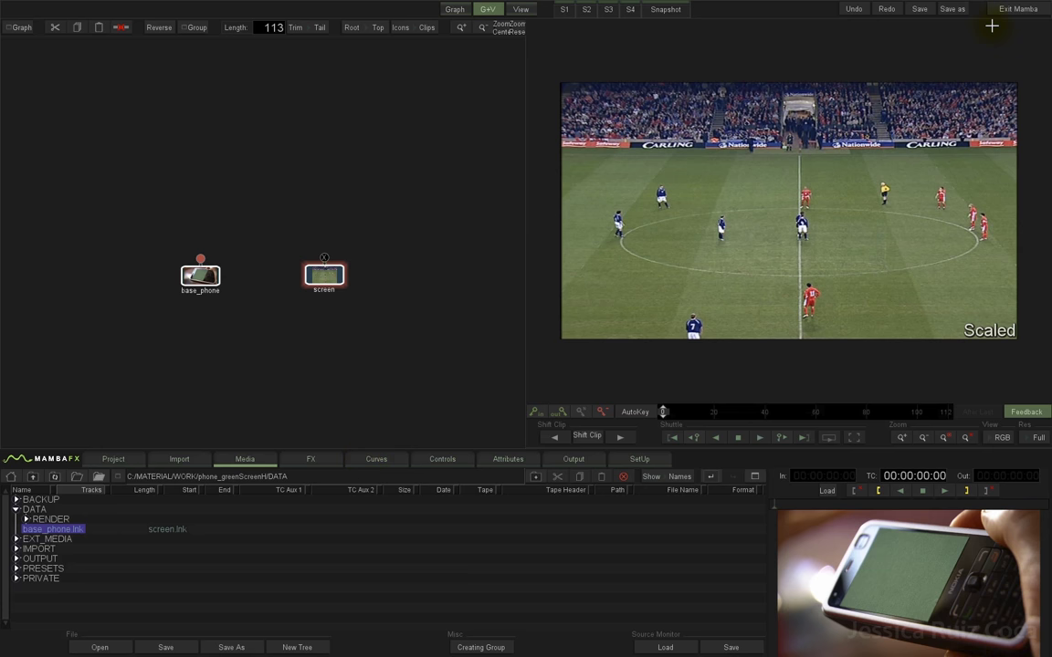
Save the setup as phone_greenScreenH01 in the DATA folder
click(954, 10)
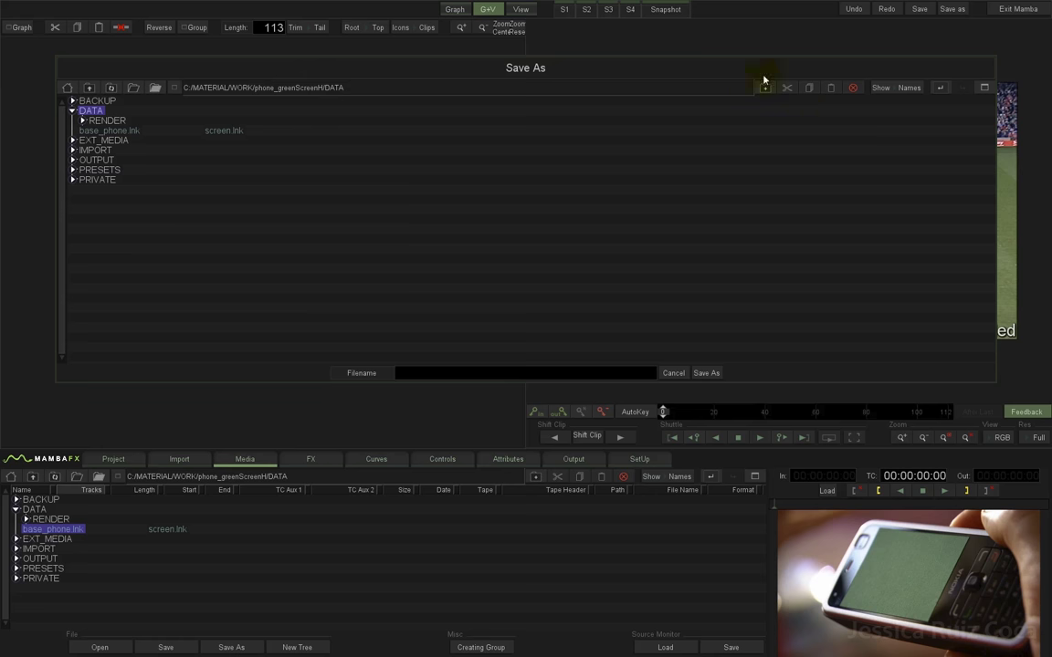
click(89, 108)
click(413, 375)
text(phone_)
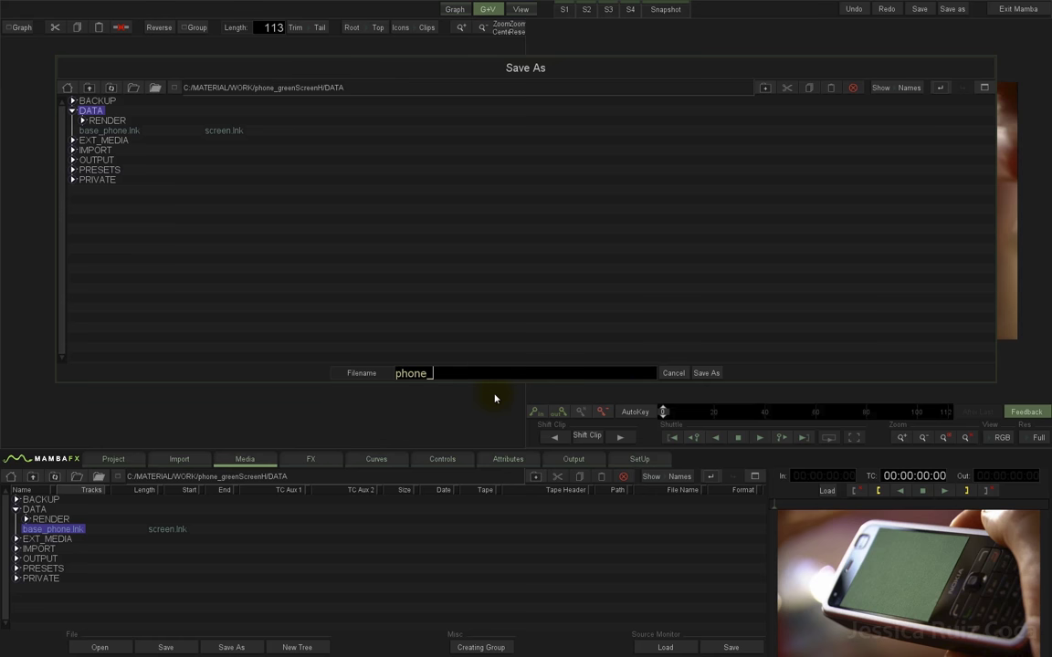
text(eeee)
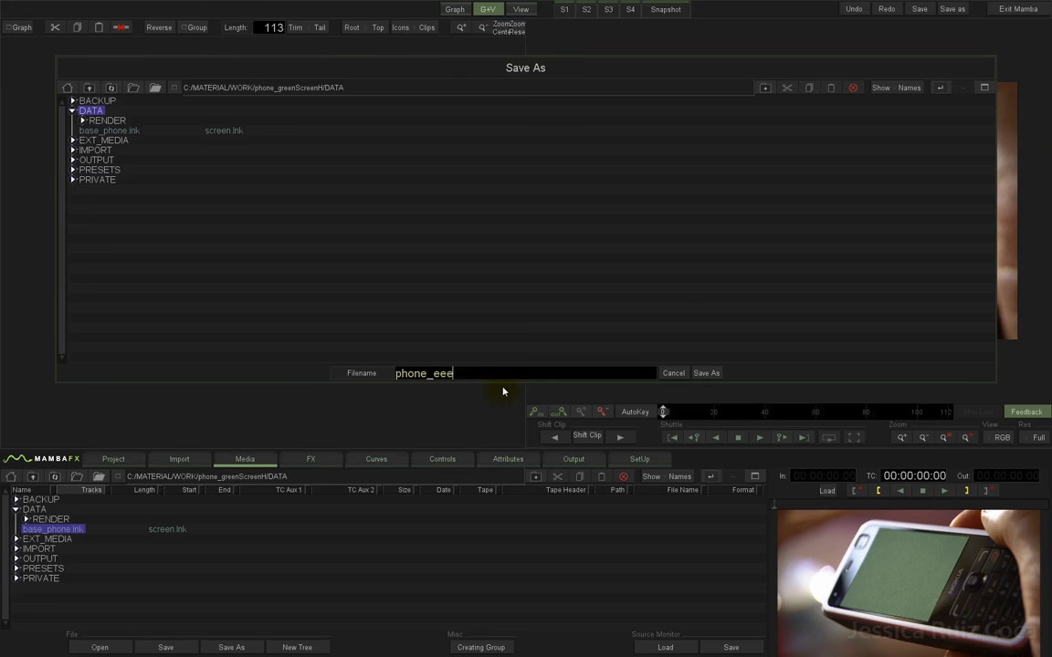
key(BackSpace)
key(BackSpace)
click(496, 371)
text(greenScree)
text(nH01)
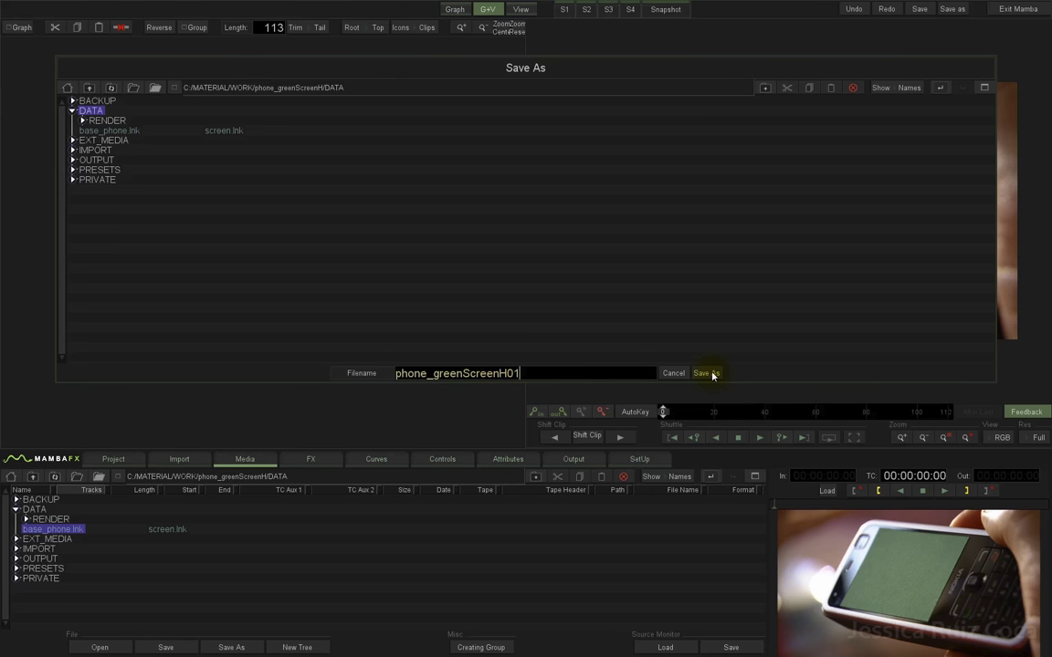
click(712, 374)
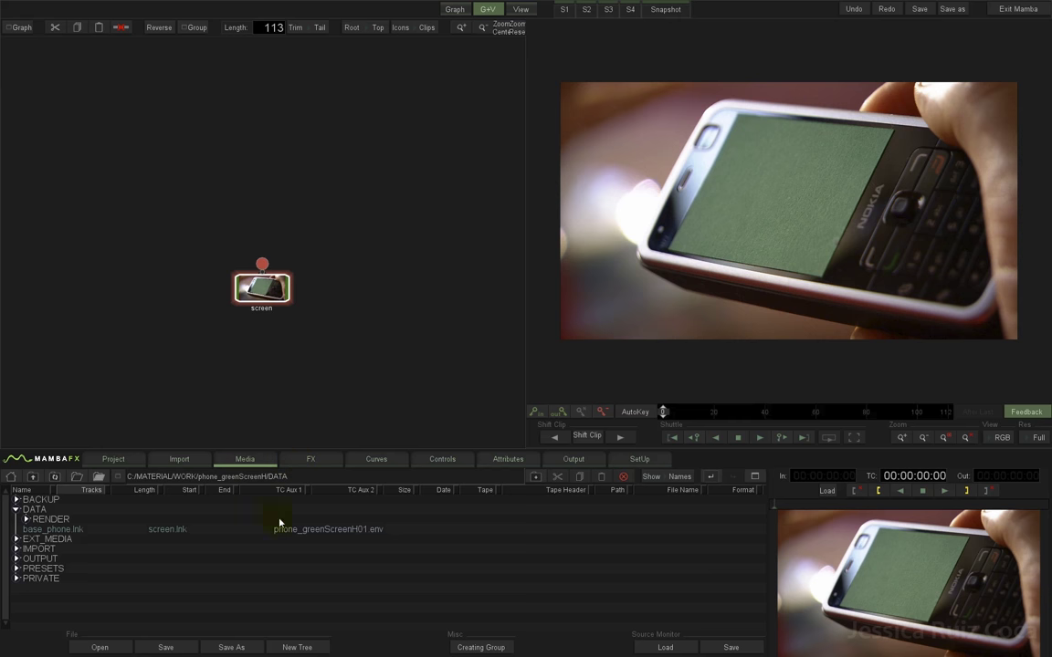
Drag screen.lnk into the node graph and view the new node's football footage
click(167, 530)
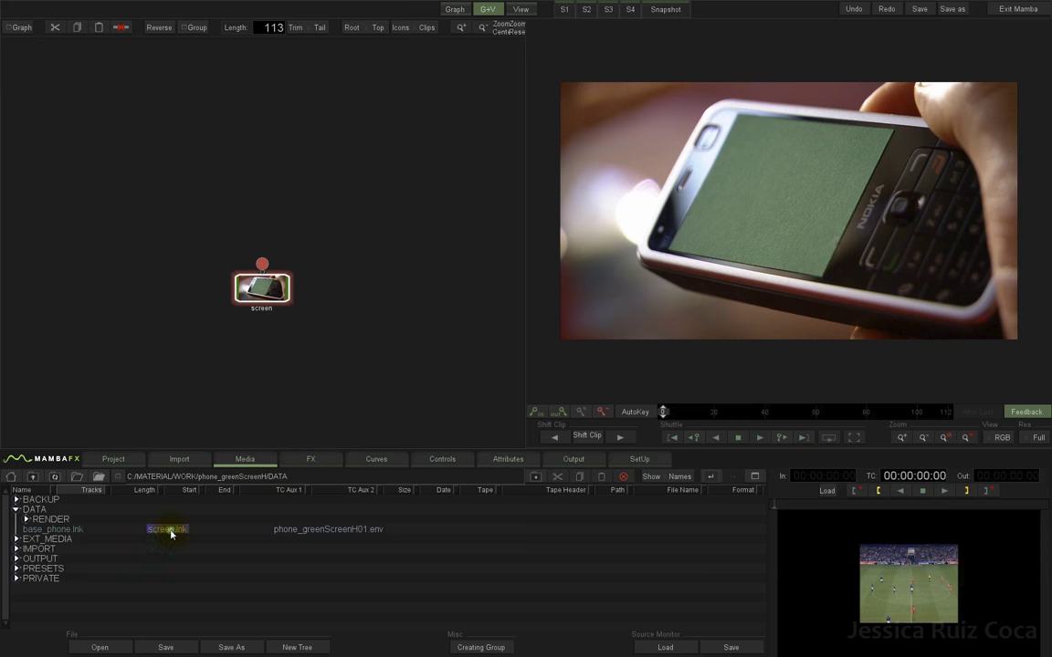
drag(170, 534, 411, 299)
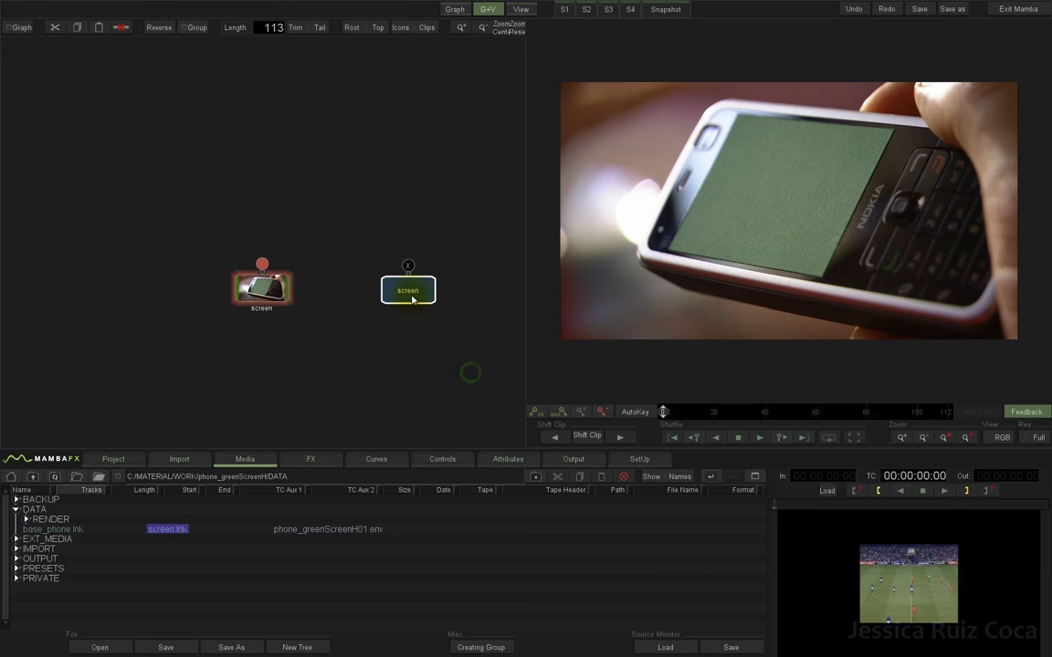
click(411, 299)
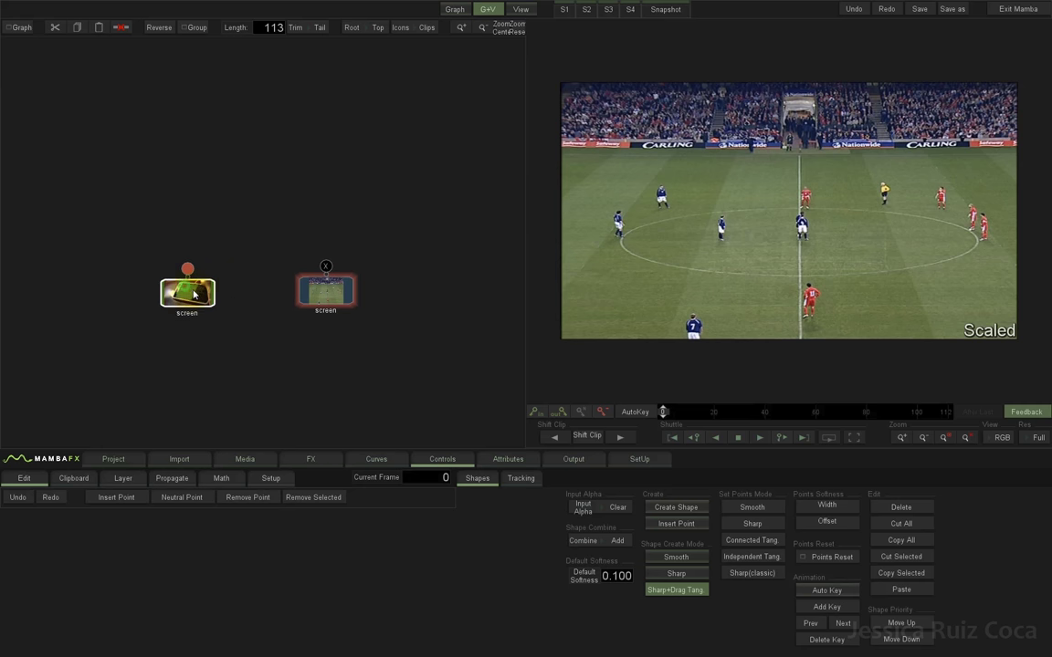
click(343, 301)
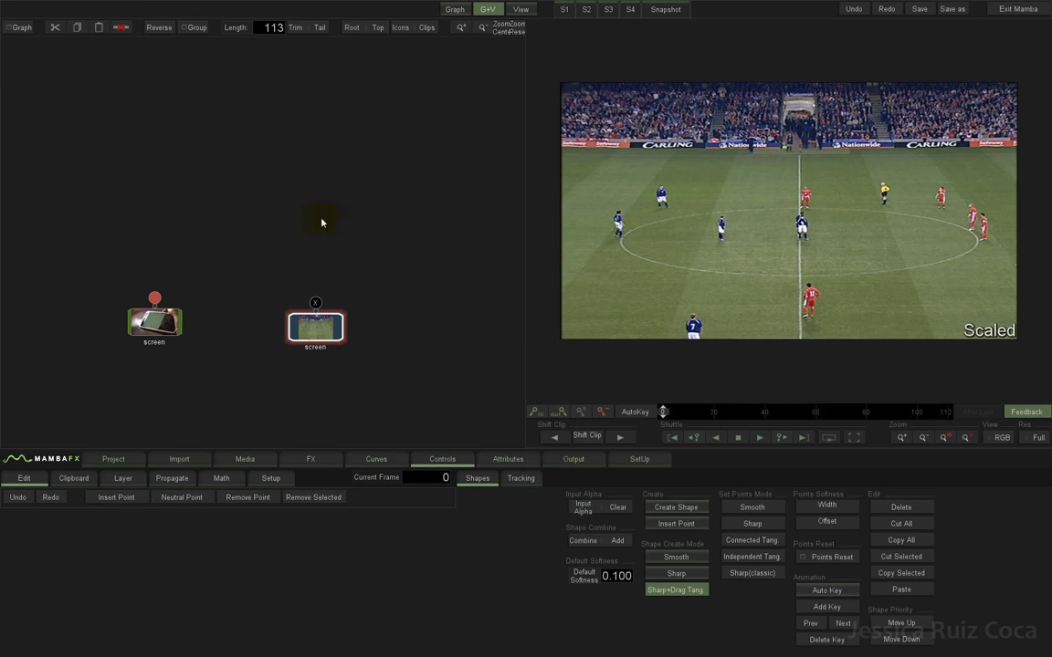
Load the first screen node into the viewer and scrub through its football frames
click(315, 459)
click(154, 325)
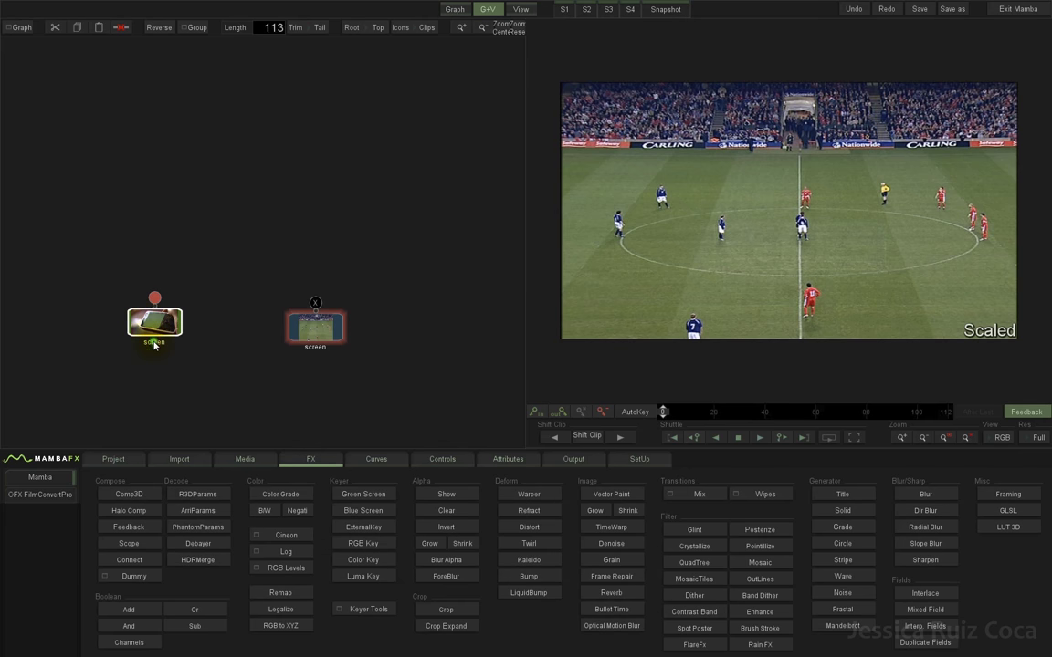
double_click(153, 333)
click(182, 461)
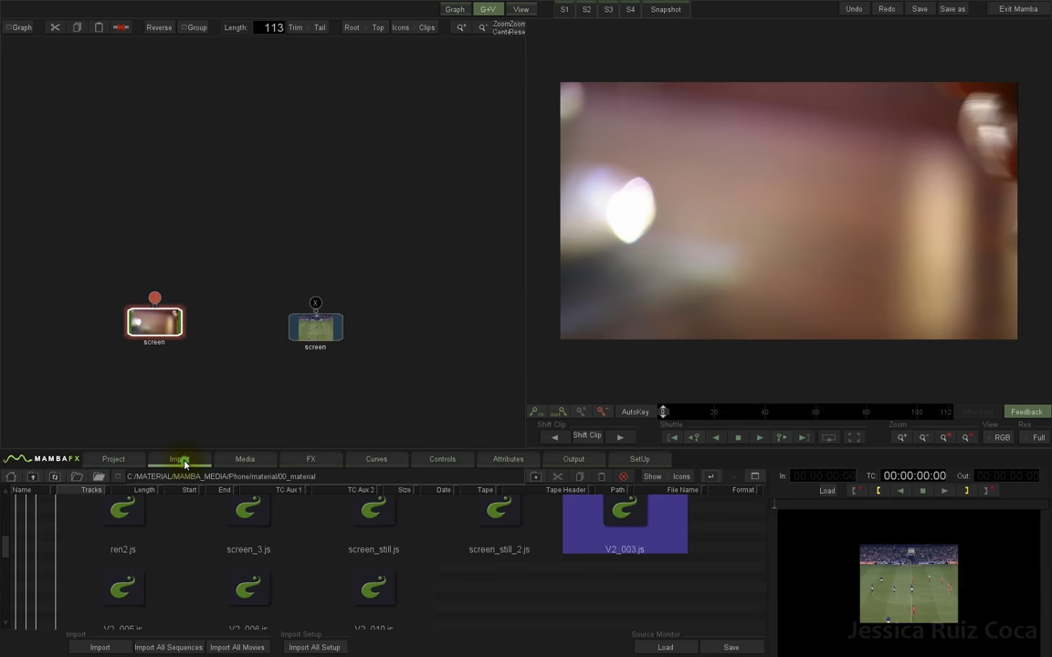
double_click(153, 321)
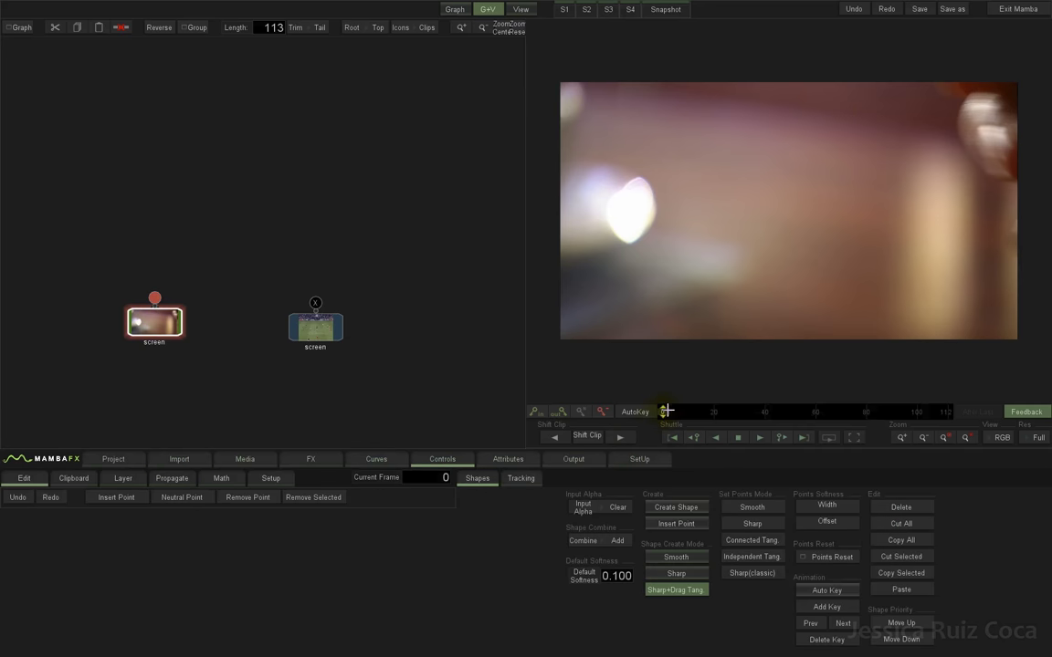
mouse_move(665, 412)
mouse_down()
mouse_move(917, 412)
mouse_move(664, 411)
mouse_up()
Drag base_phone.lnk into the graph beside the screen node and view its phone footage
click(235, 460)
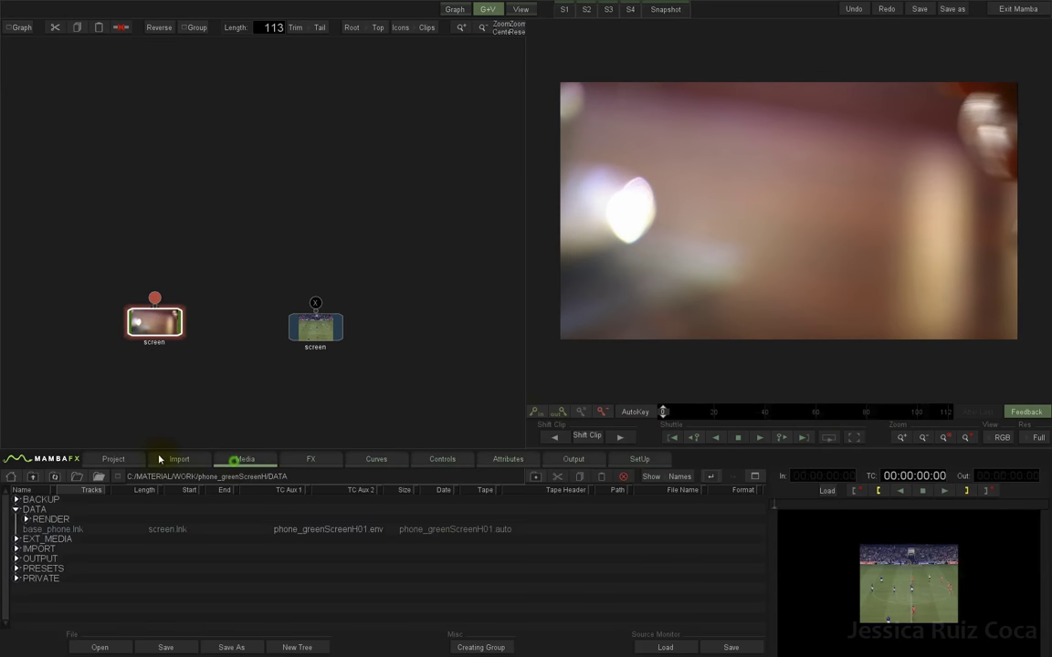
click(160, 459)
click(236, 459)
click(52, 530)
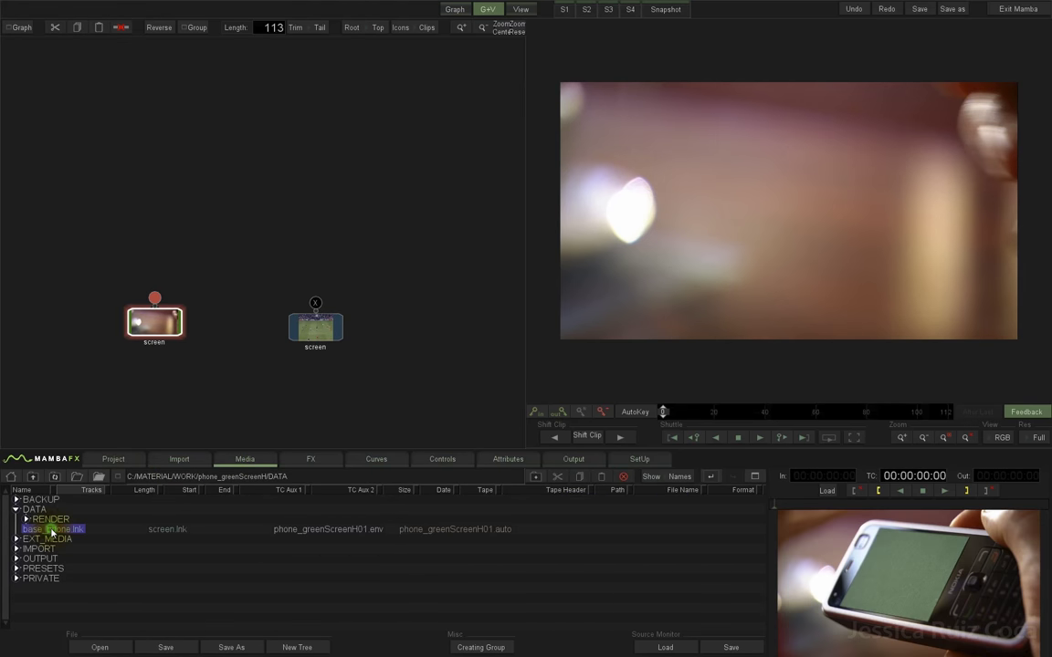
drag(52, 530, 183, 337)
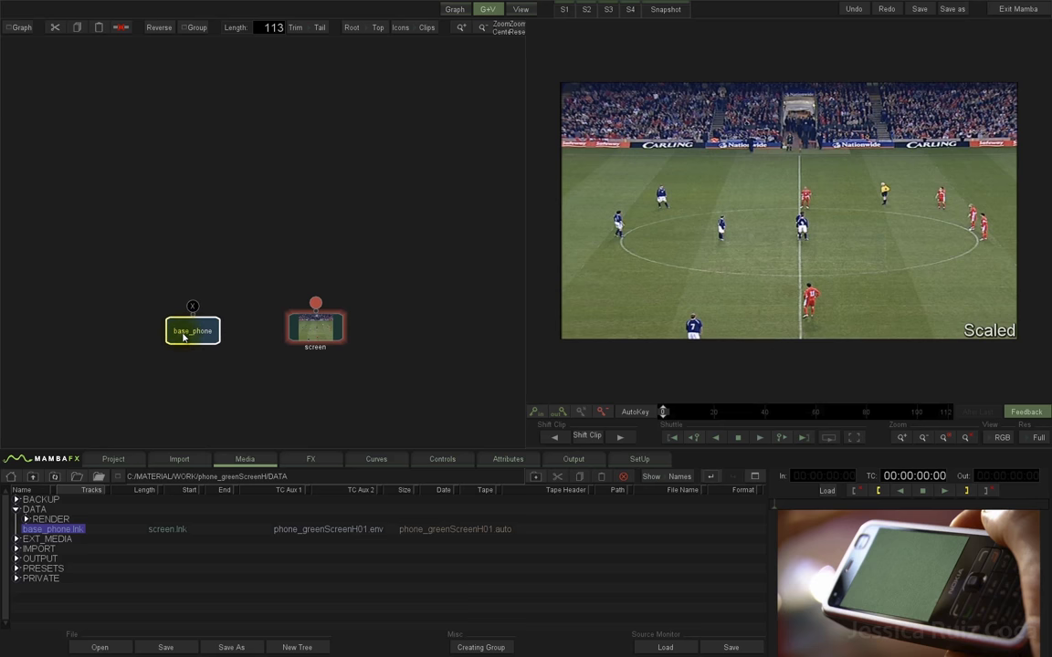
click(183, 337)
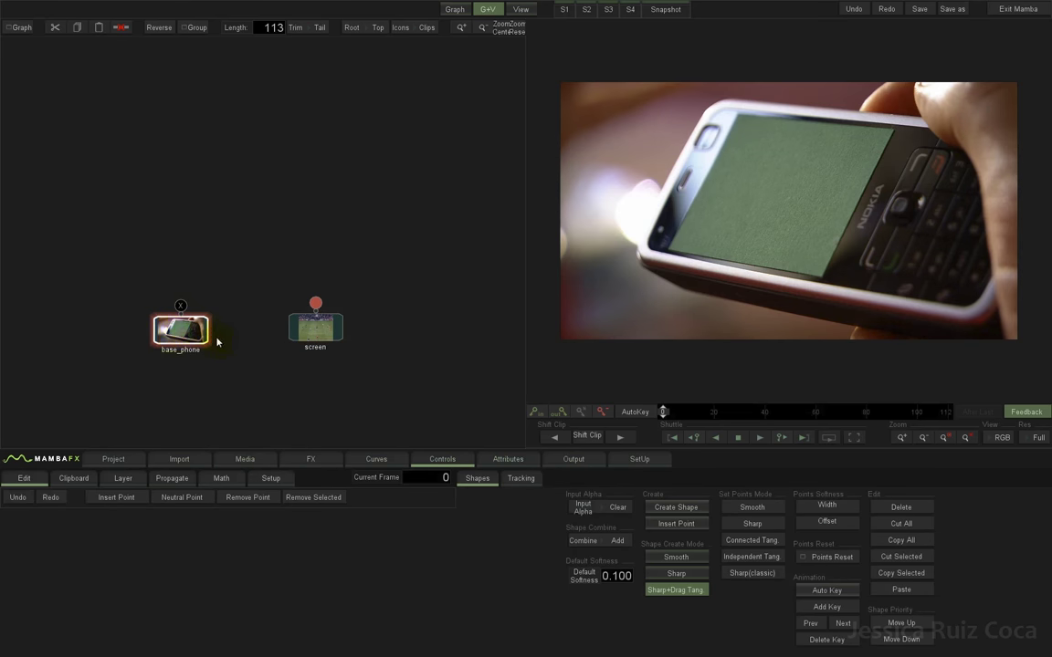
drag(311, 327, 317, 332)
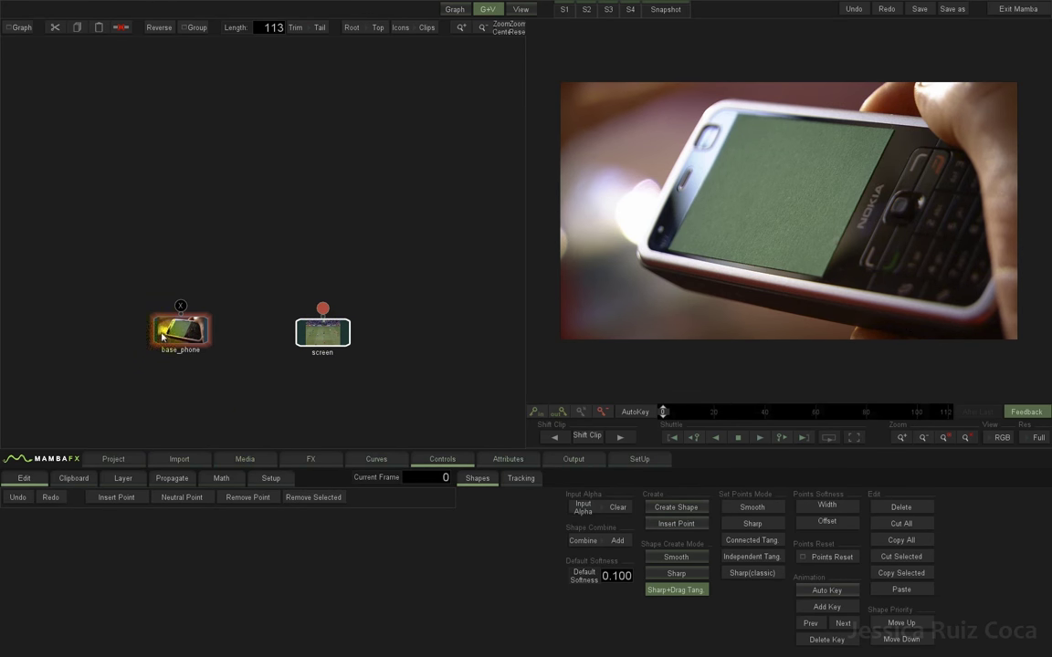
click(296, 461)
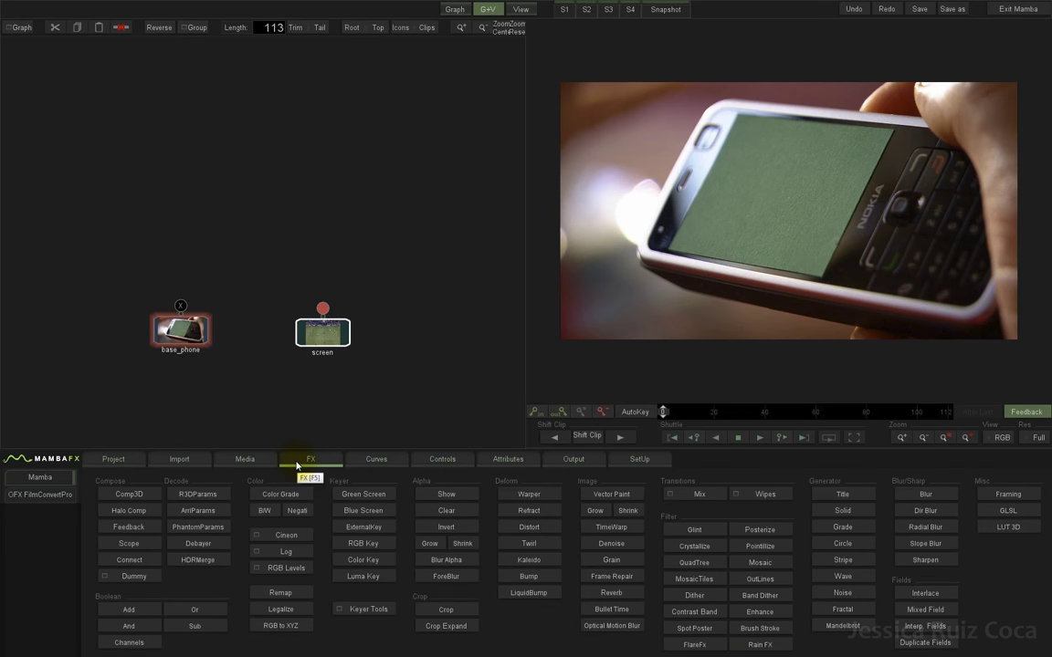
Add a ColorGrade above base_phone and rename its Vector 1 layer to chroma
click(181, 339)
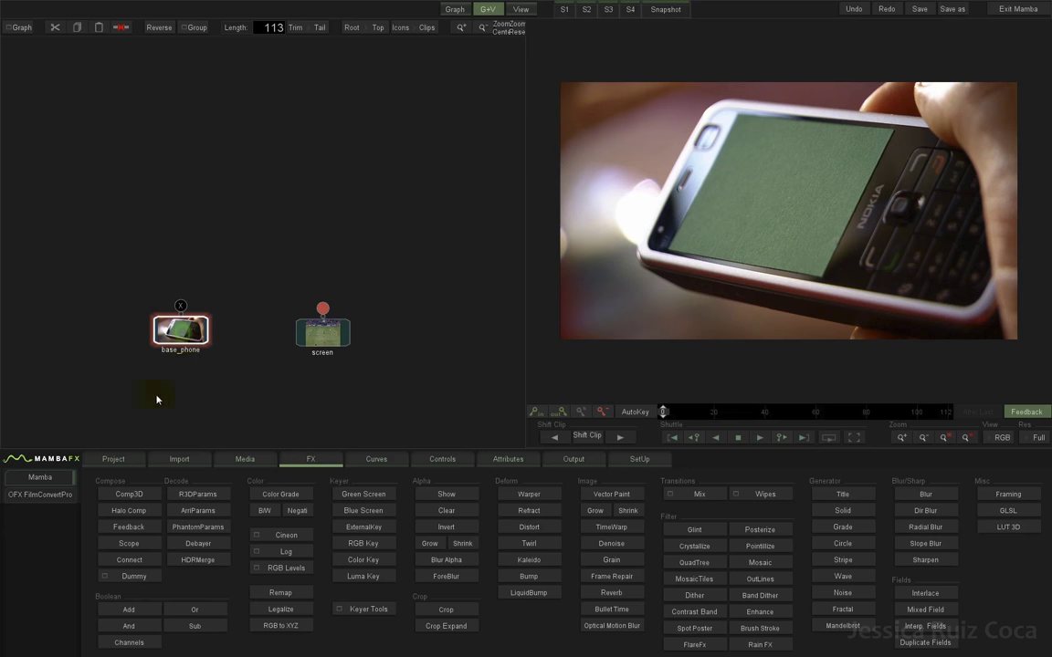
click(291, 498)
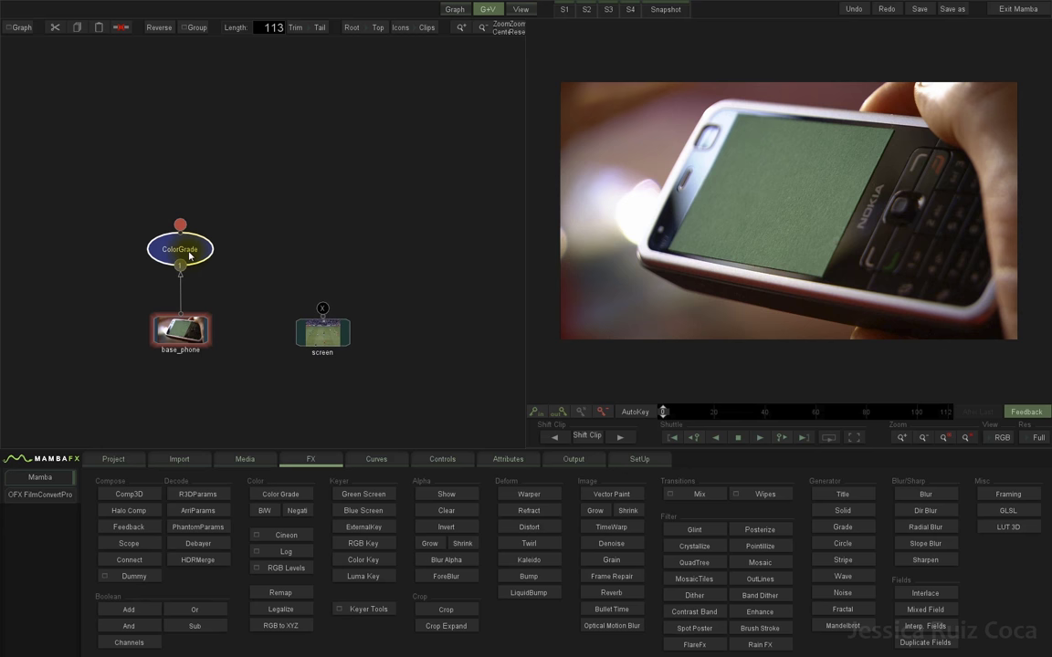
click(189, 255)
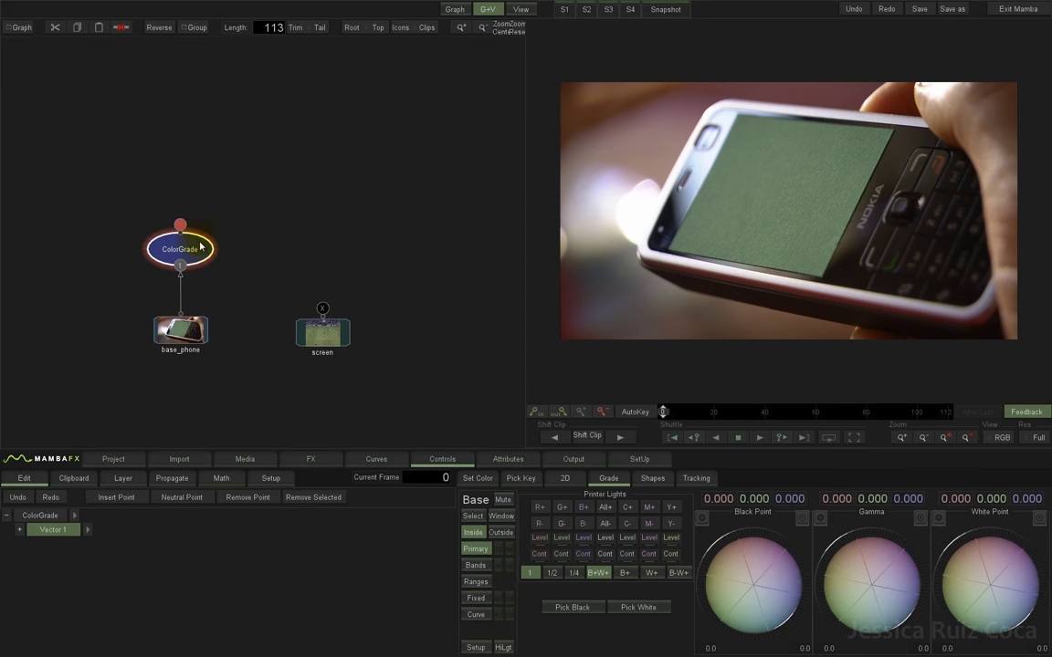
click(57, 531)
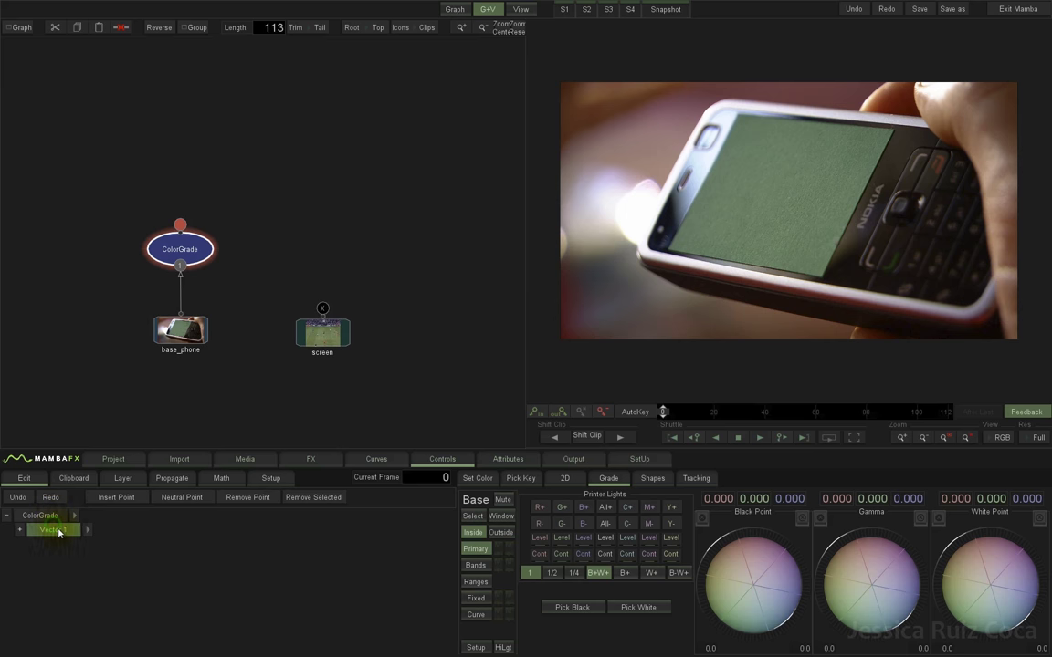
click(11, 533)
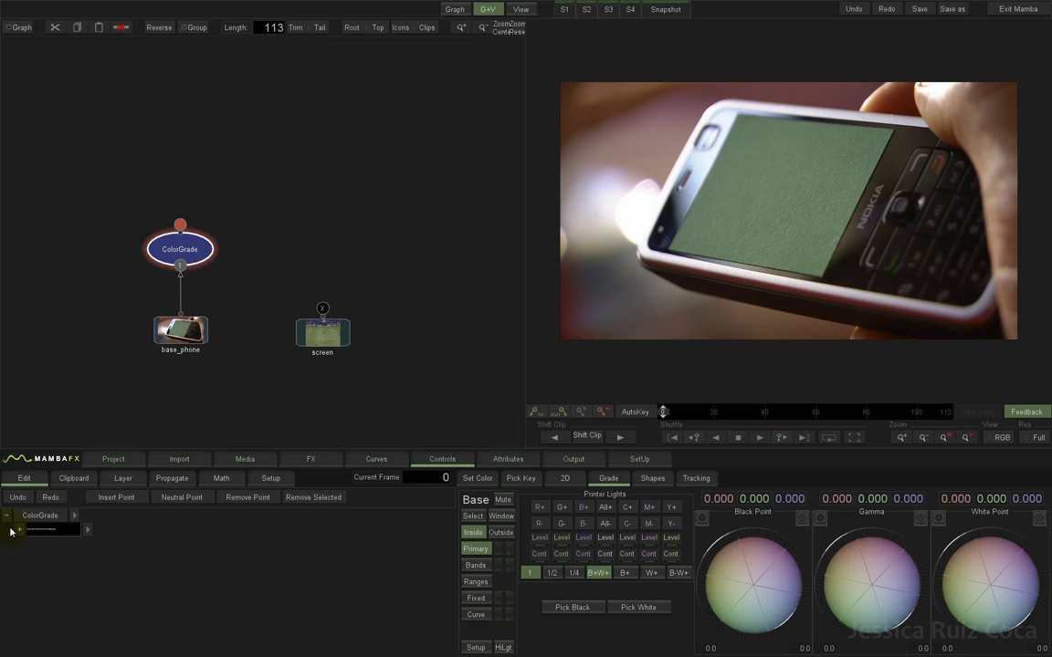
text(chroma)
key(Return)
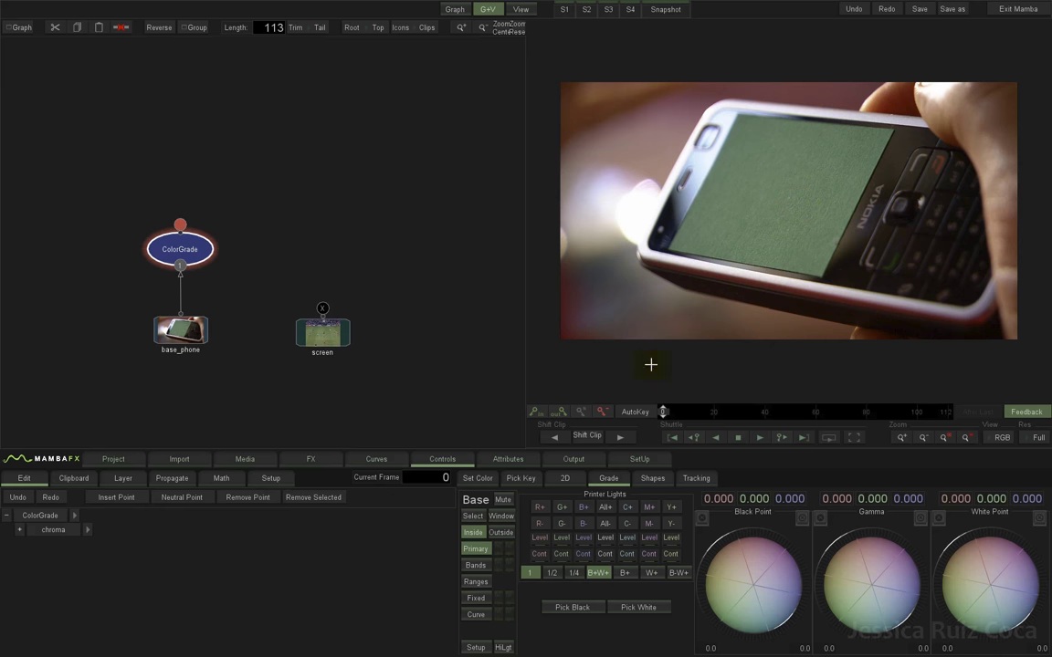
Raise the green level sliders so the phone's screen turns greener
click(474, 599)
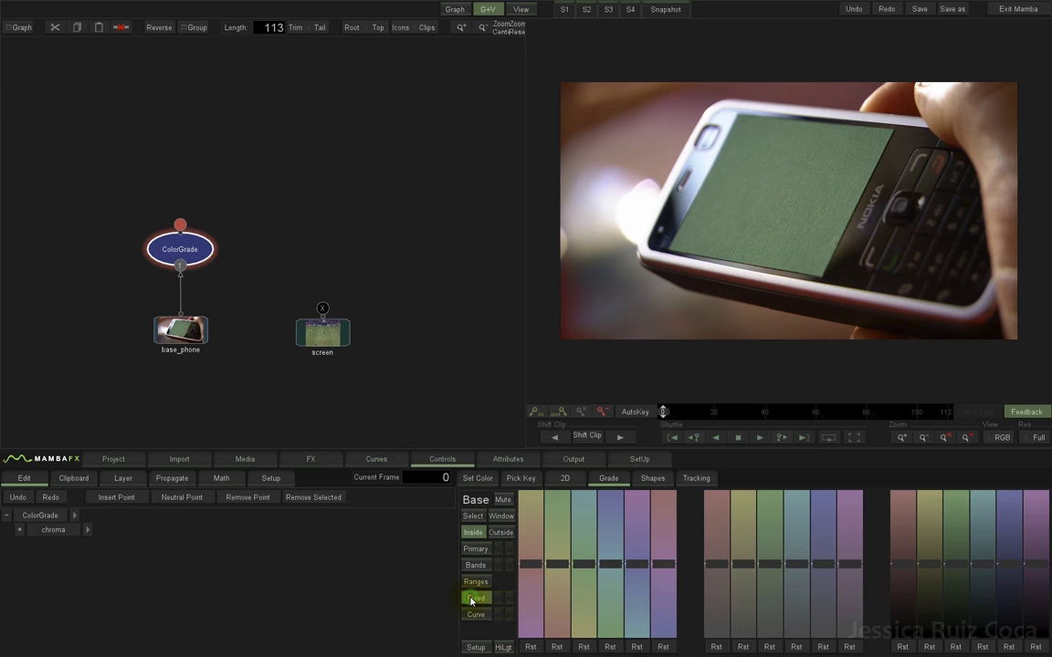
drag(768, 563, 773, 508)
drag(959, 567, 959, 545)
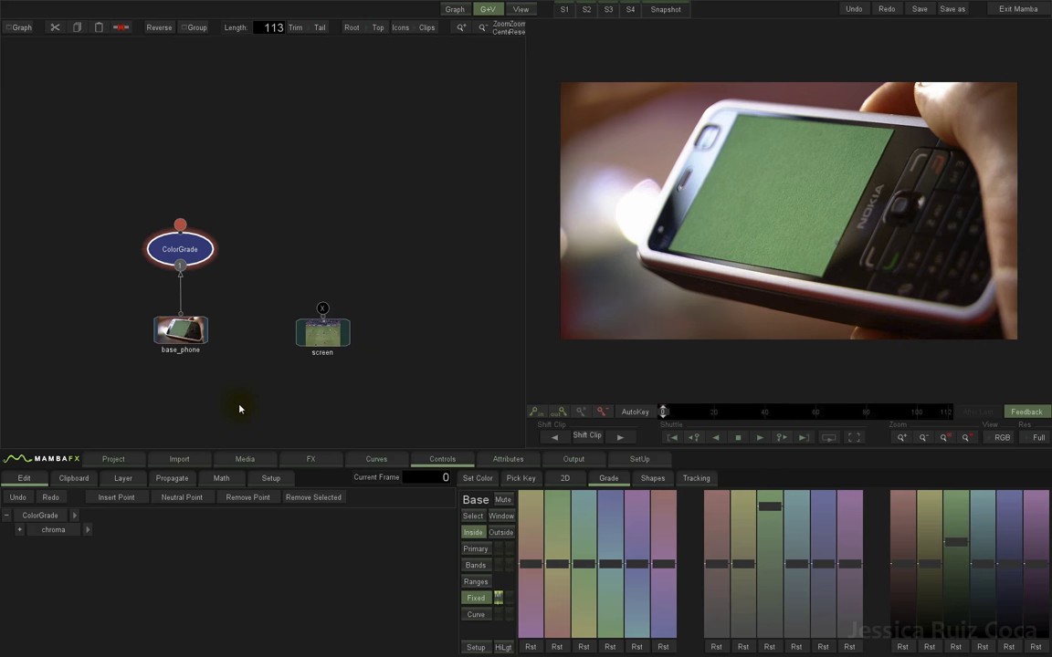
click(307, 459)
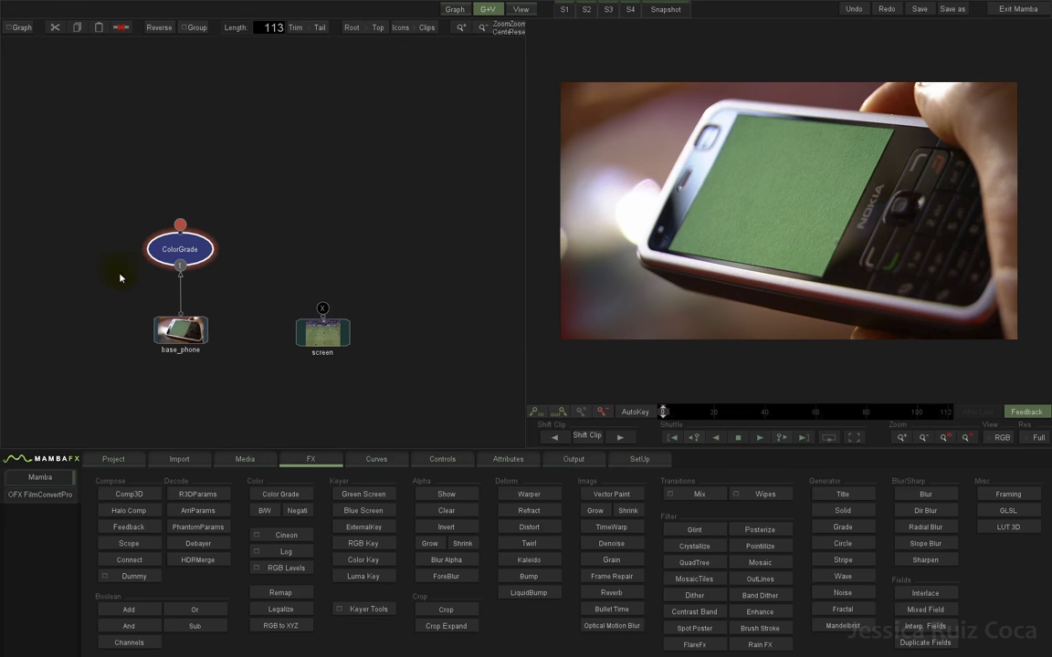
Add a GreenScreen keyer above the ColorGrade and set the viewer to show Alpha
click(380, 498)
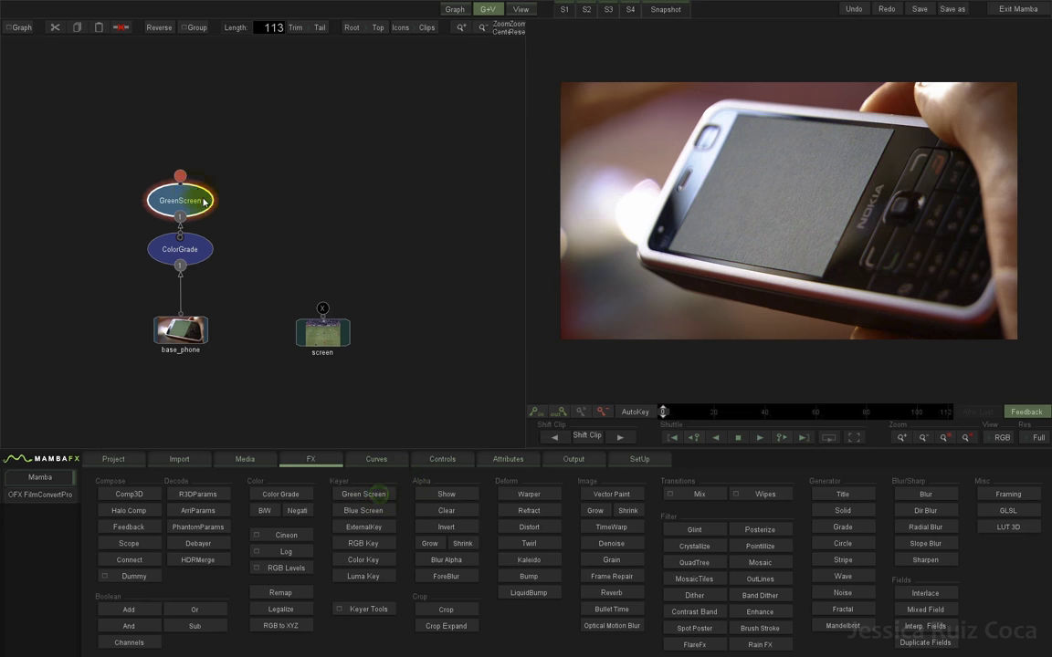
drag(195, 174, 194, 128)
click(201, 155)
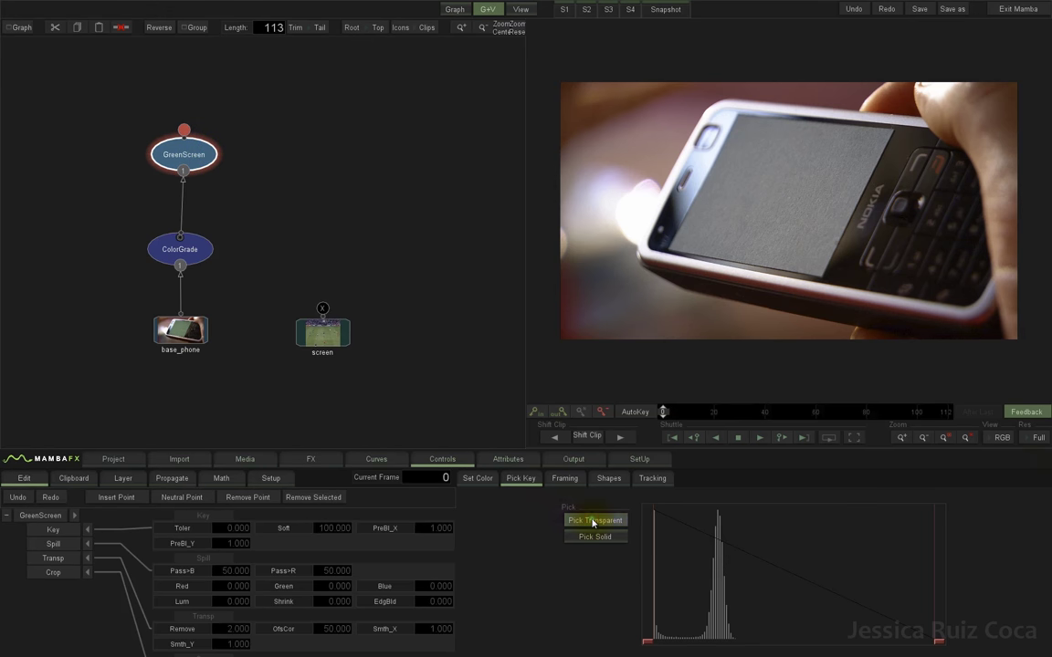
click(1001, 437)
click(1001, 407)
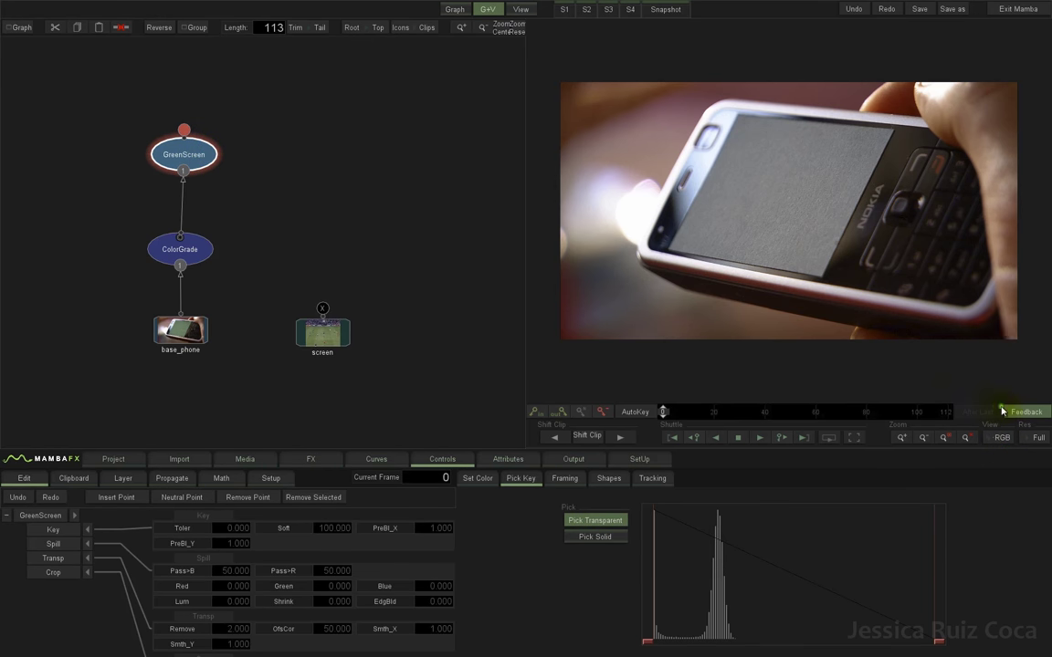
Pick the phone screen as transparent and its surroundings as solid (Toler 13.333, Soft 1.569), checking later frames
click(587, 523)
drag(747, 141, 841, 182)
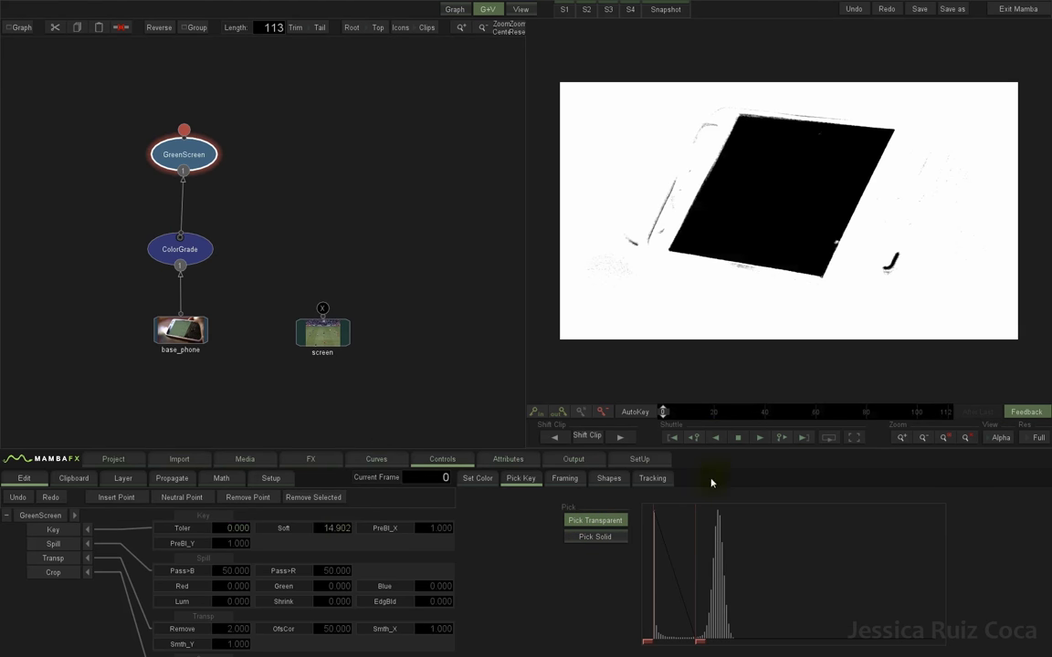
click(591, 538)
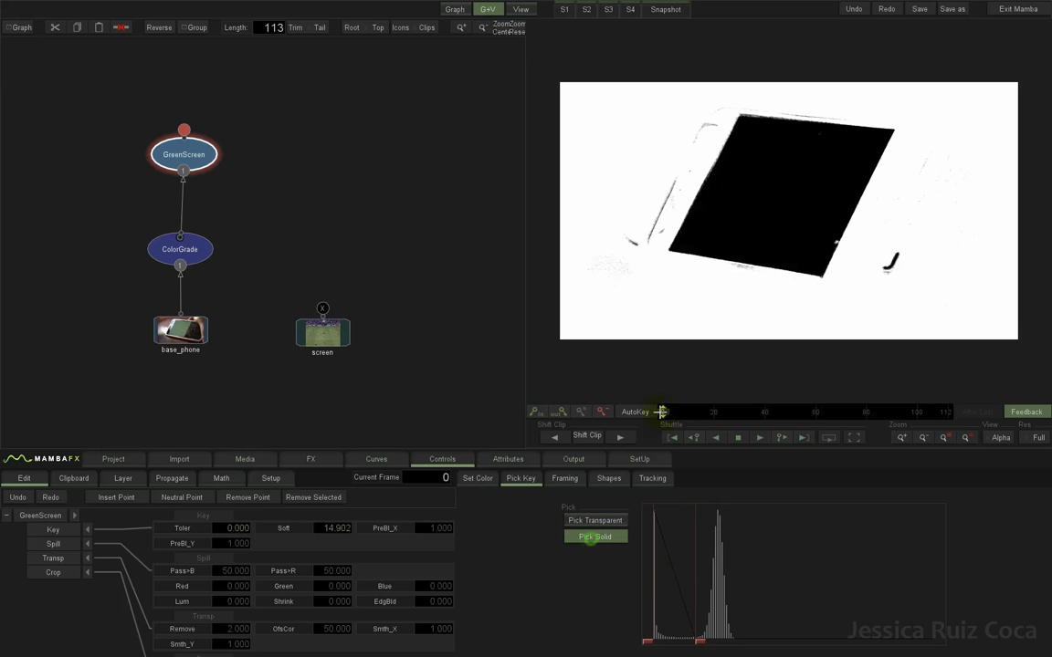
drag(635, 198, 659, 284)
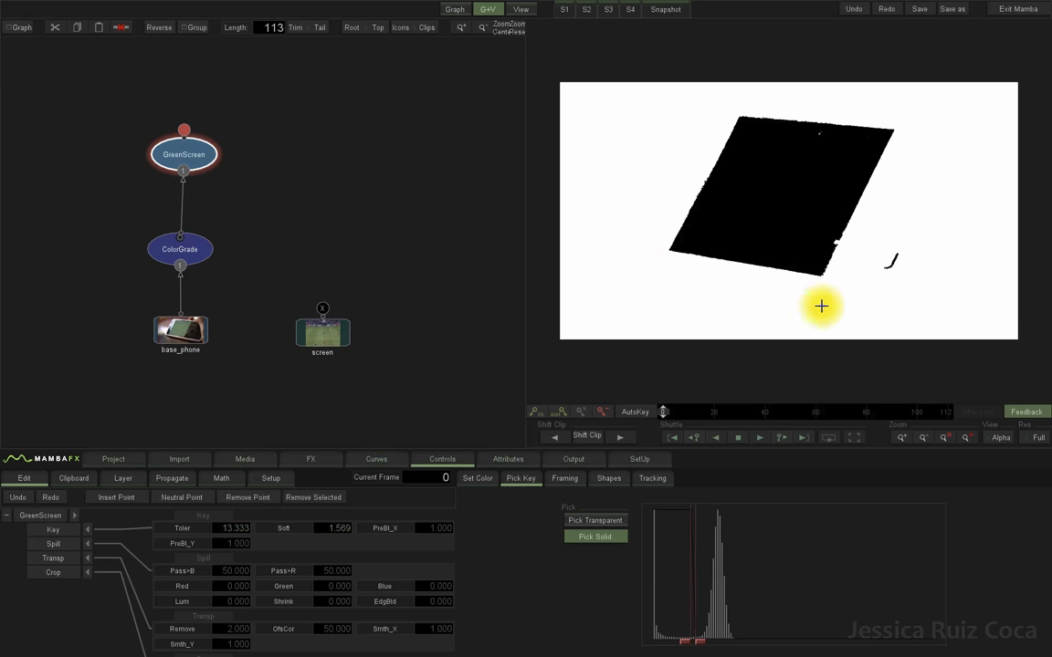
drag(665, 412, 801, 439)
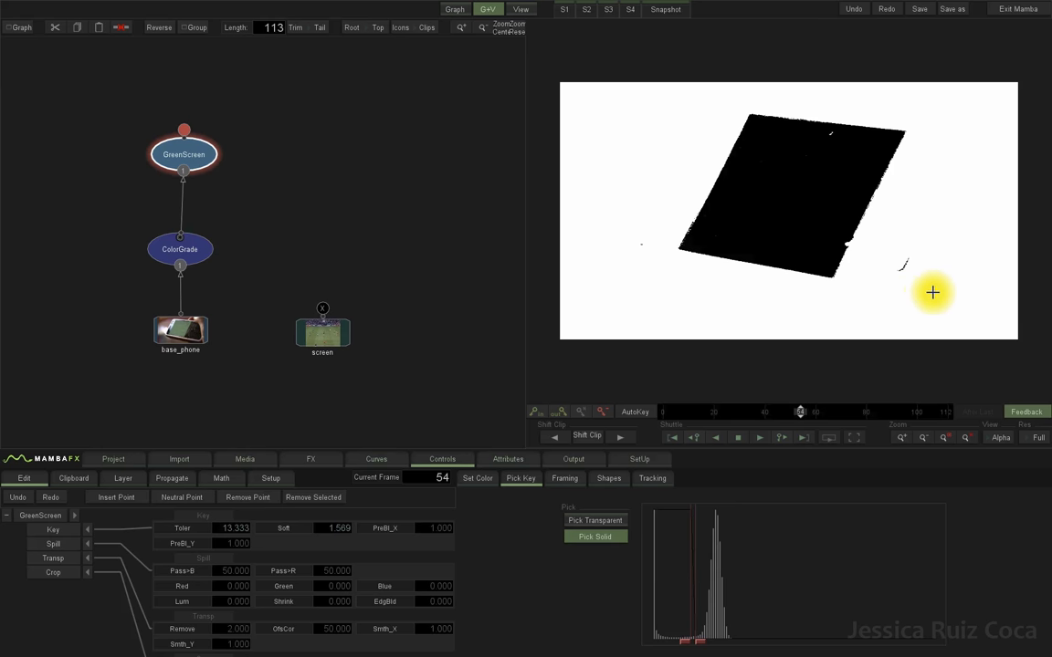
drag(790, 415, 831, 411)
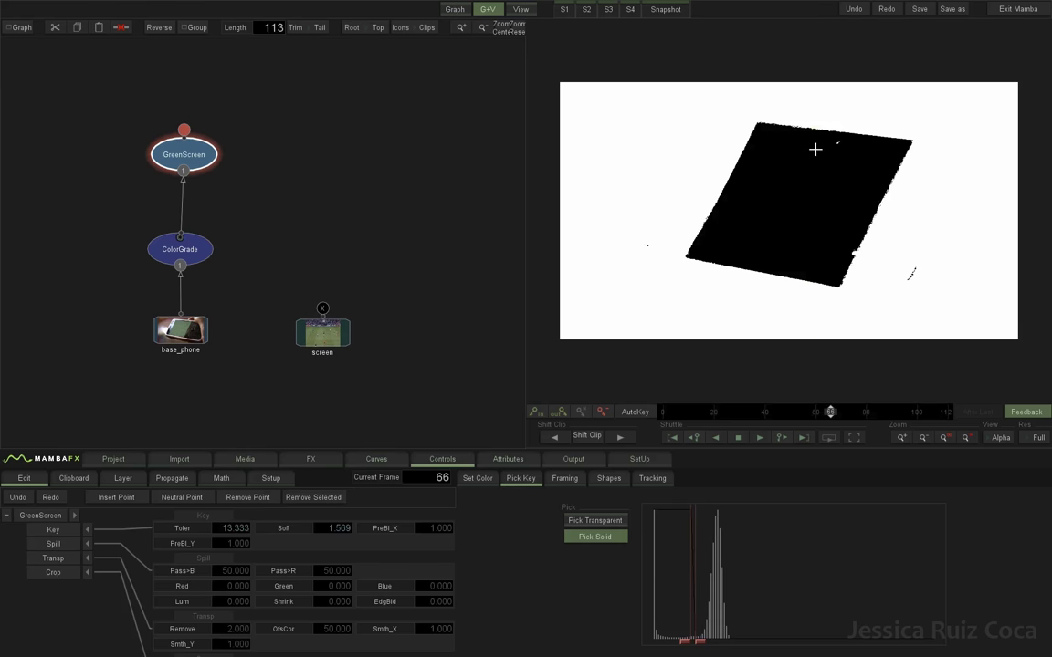
click(756, 276)
Switch the viewer back to RGB and scrub the clip, returning to frame 55
click(1003, 438)
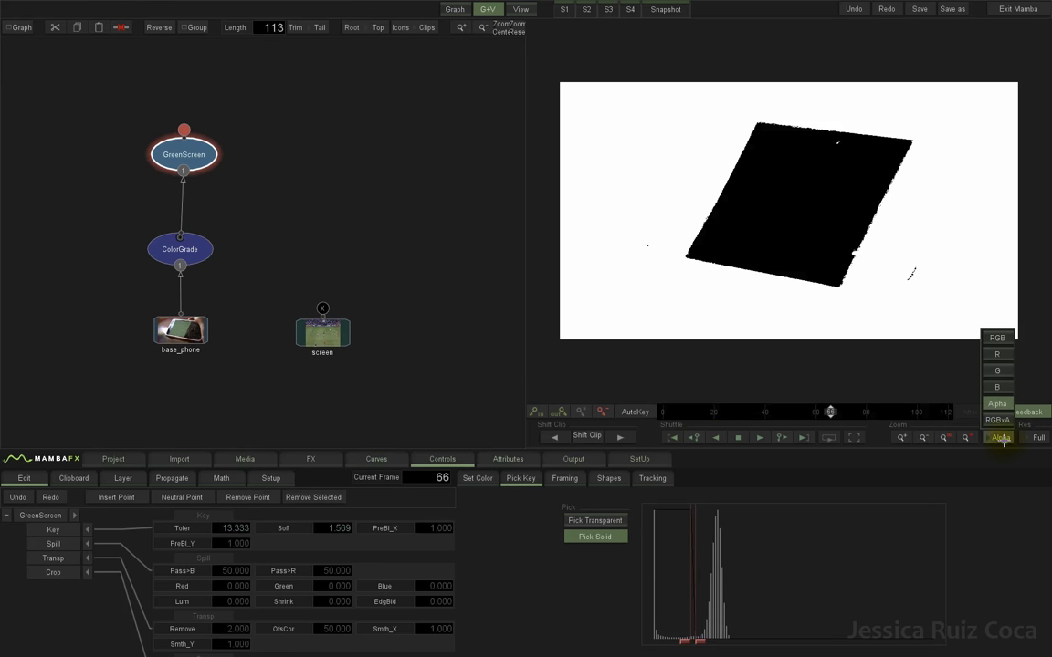
click(996, 340)
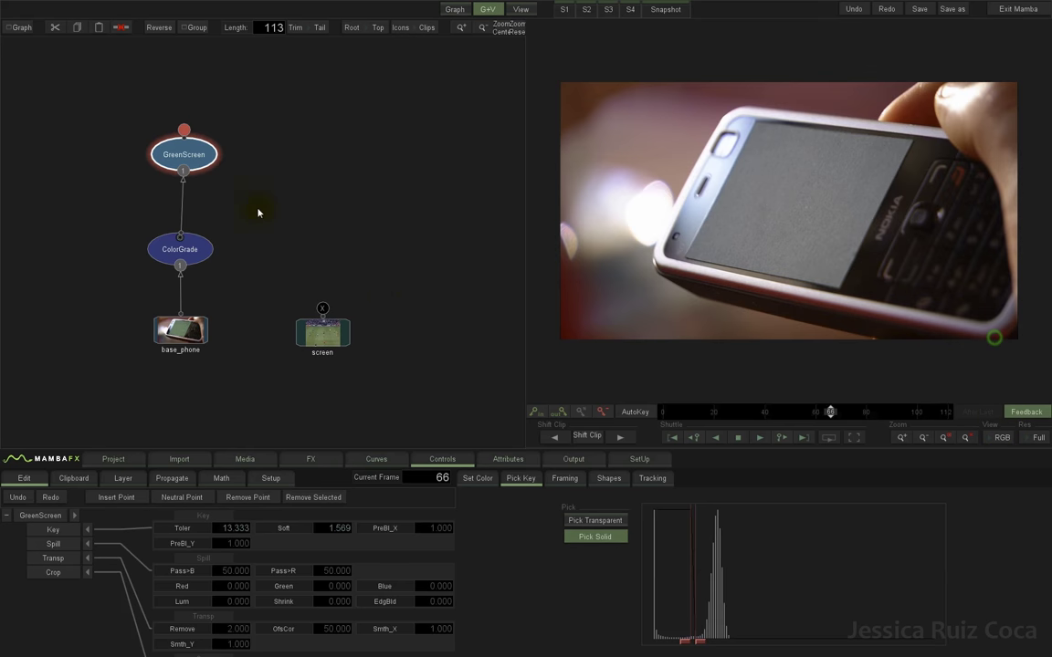
drag(196, 167, 195, 178)
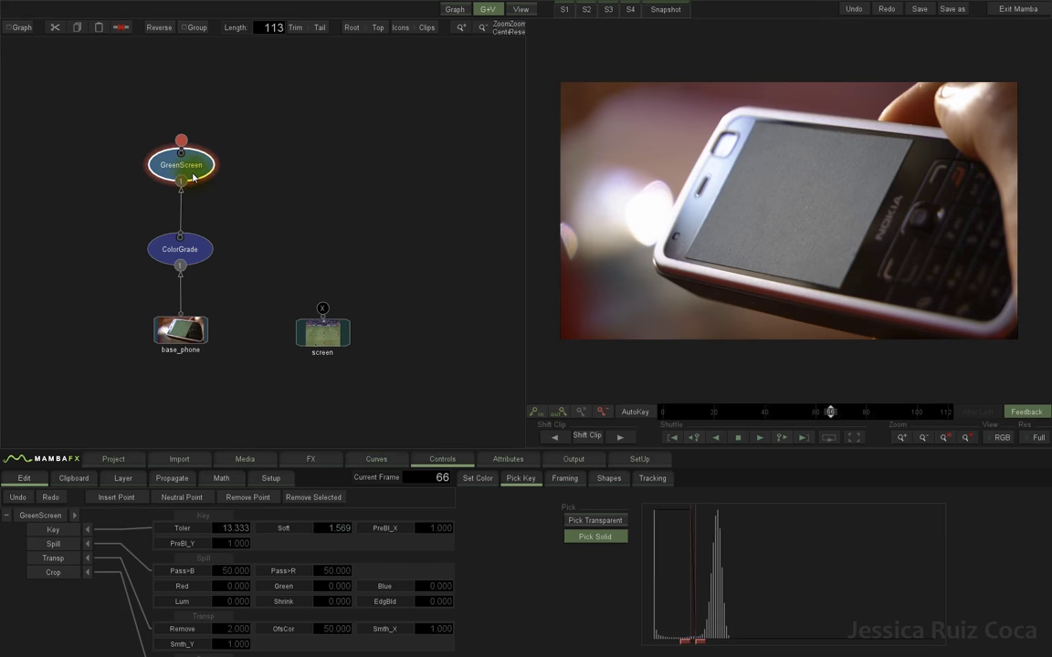
drag(689, 413, 844, 409)
mouse_move(703, 168)
mouse_down()
mouse_move(742, 178)
mouse_move(741, 207)
mouse_up()
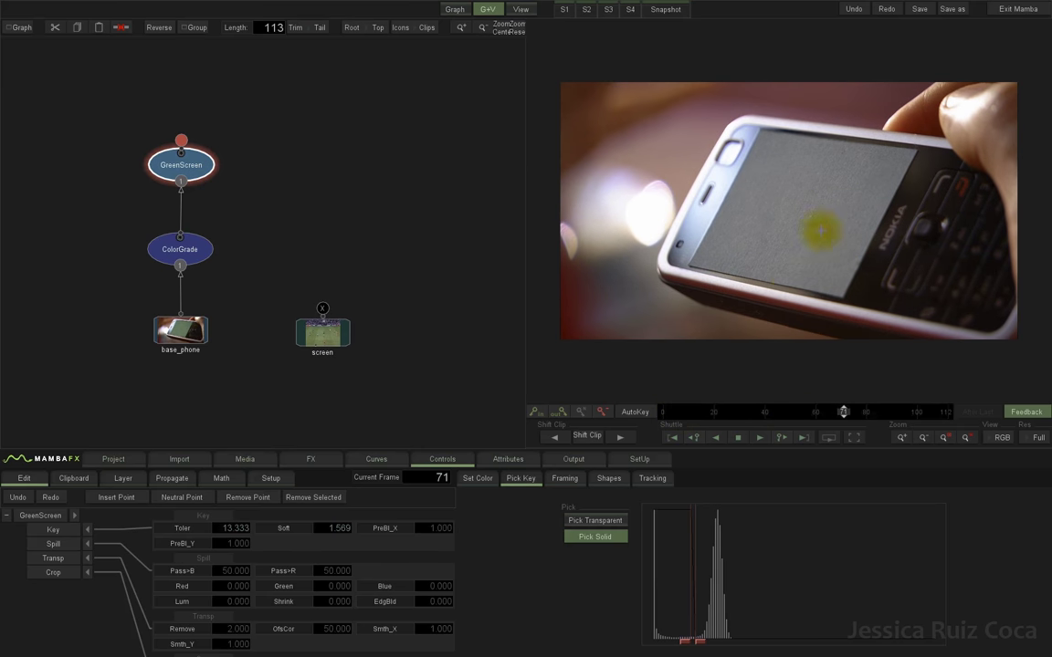
drag(772, 412, 803, 413)
Resample the key in Alpha view to Toler 4.706 and Soft 10.196 for softer matte edges
click(997, 440)
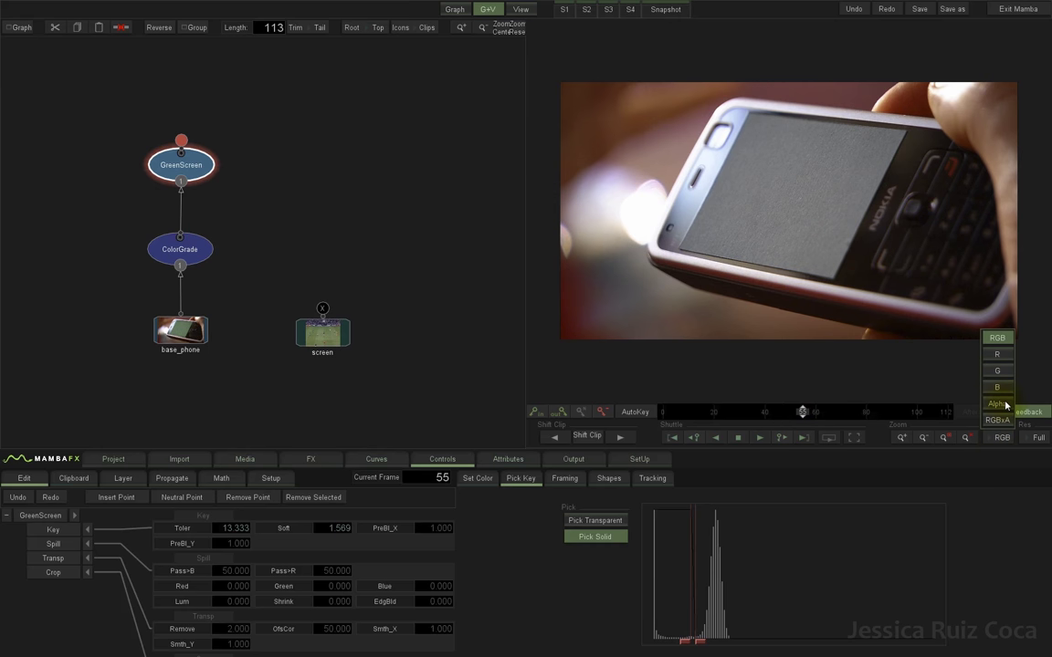
click(998, 404)
mouse_move(694, 124)
mouse_down()
mouse_move(765, 89)
mouse_move(695, 190)
mouse_move(685, 241)
mouse_move(746, 107)
mouse_move(681, 241)
mouse_move(712, 196)
mouse_move(658, 206)
mouse_move(661, 310)
mouse_move(571, 230)
mouse_move(524, 342)
mouse_up()
click(724, 173)
click(309, 459)
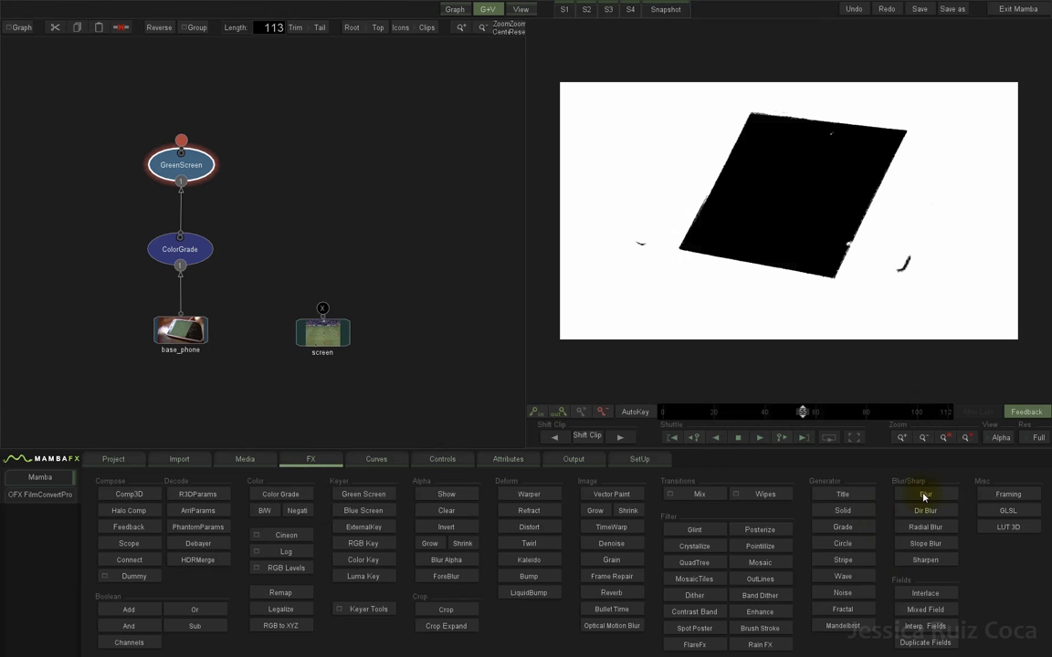
Add a Gauss blur above the GreenScreen key, blurring only the alpha channel at radius 15
click(924, 496)
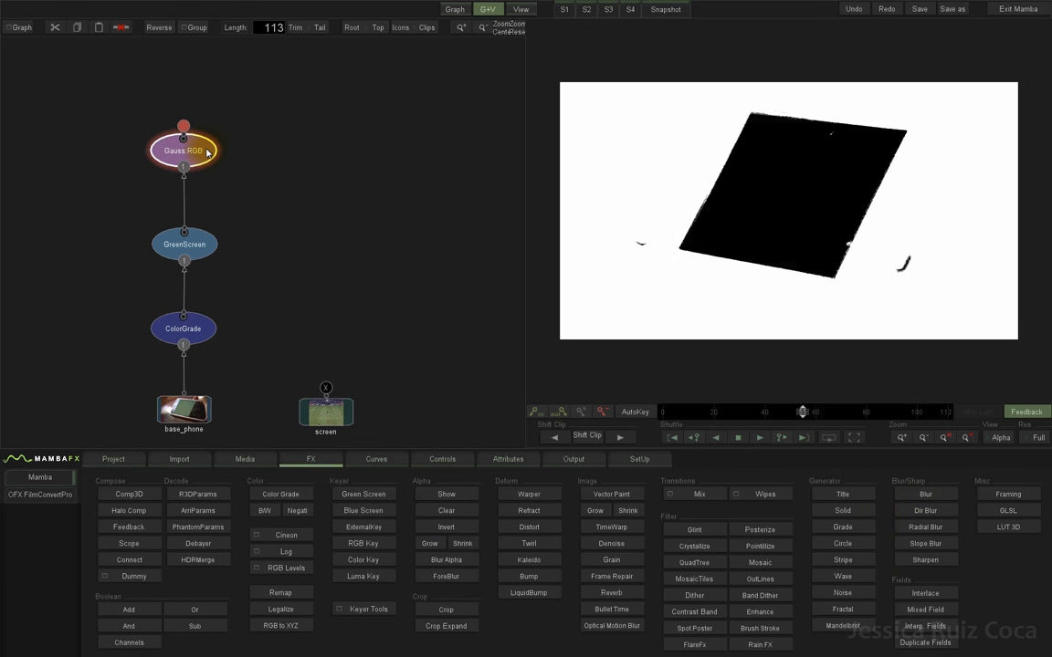
click(203, 154)
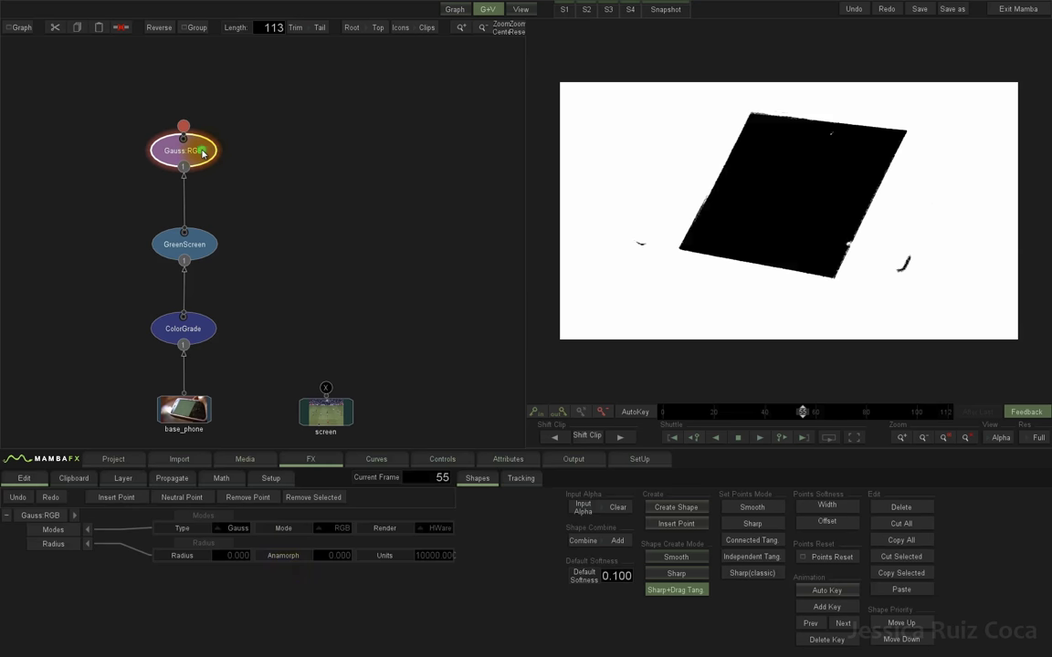
click(227, 528)
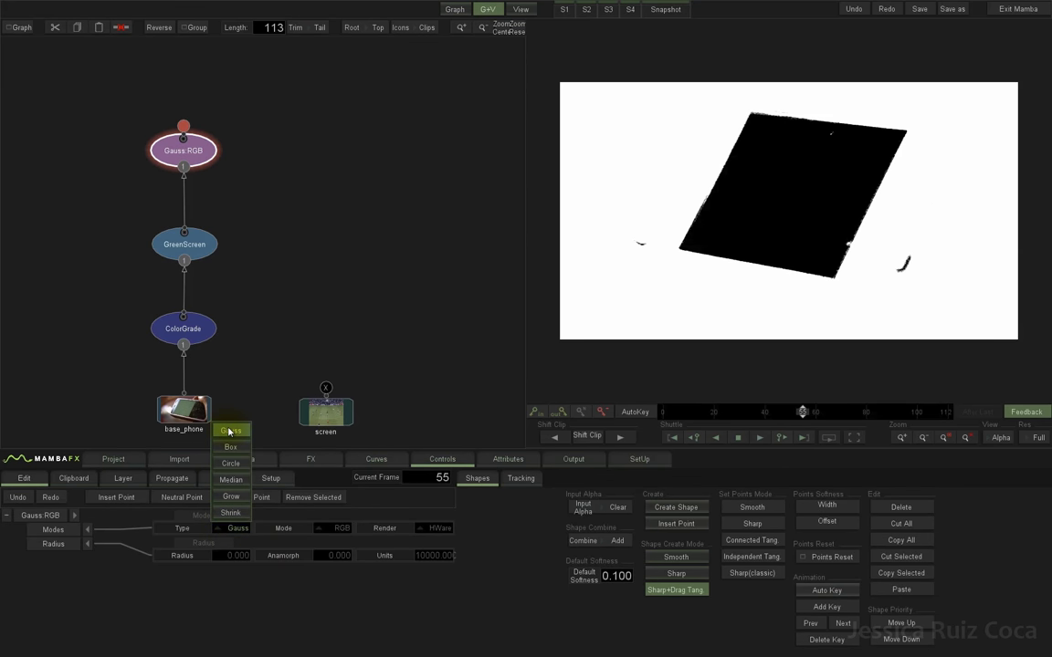
click(229, 431)
click(343, 529)
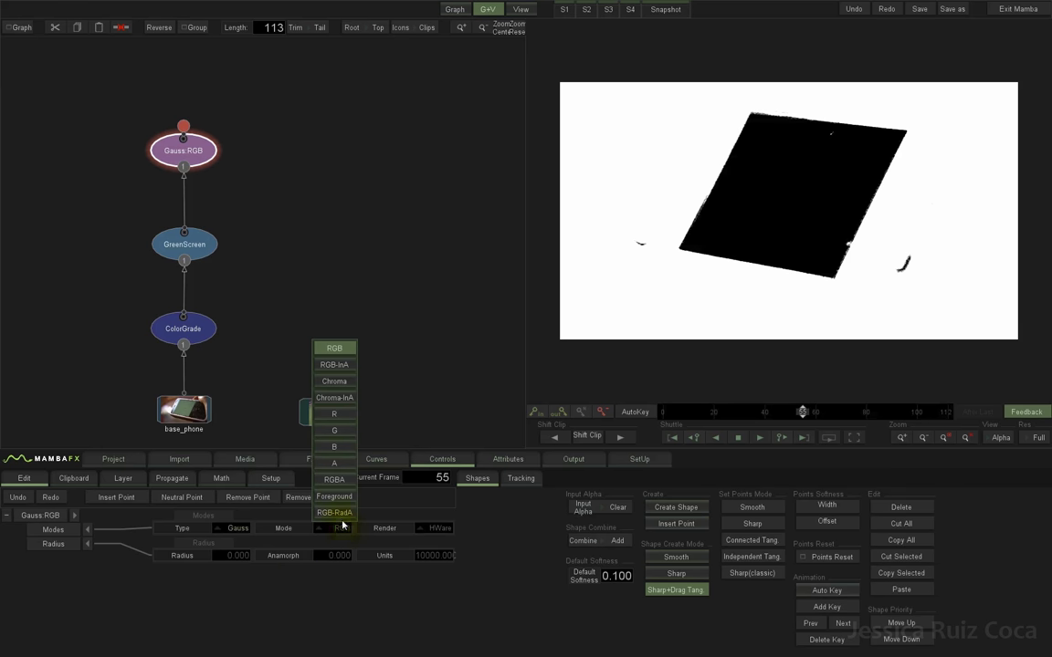
click(342, 466)
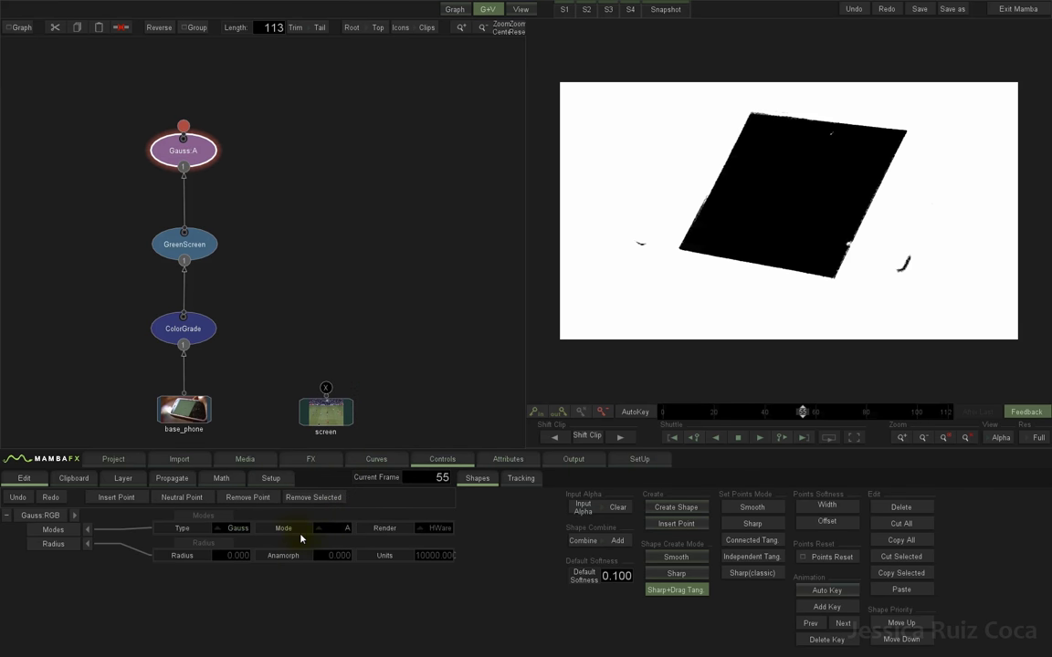
drag(234, 562, 418, 566)
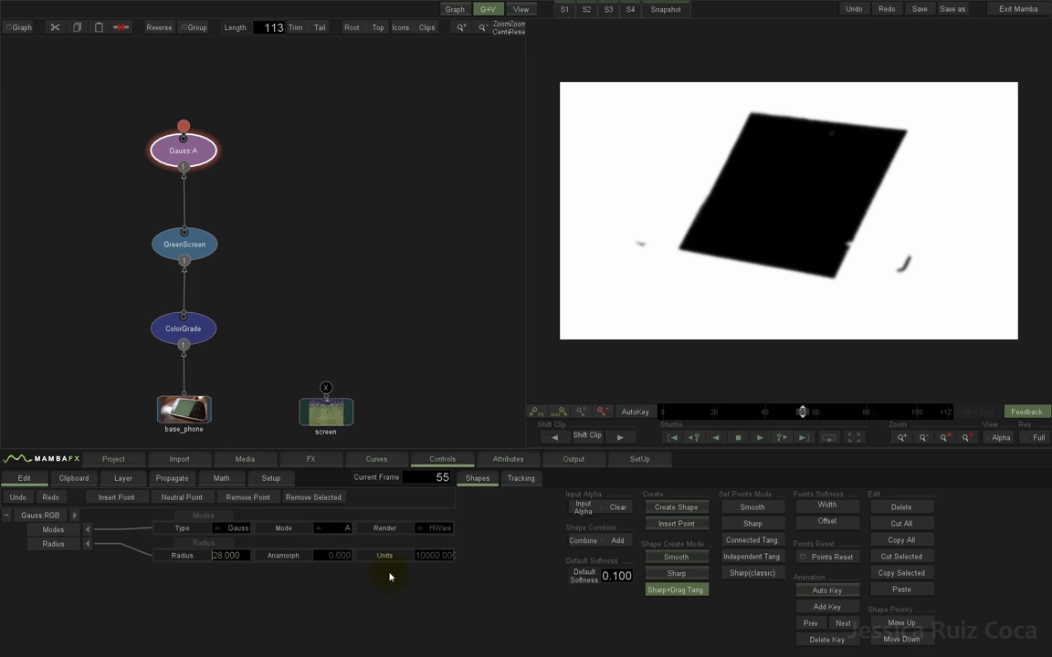
drag(380, 577, 319, 575)
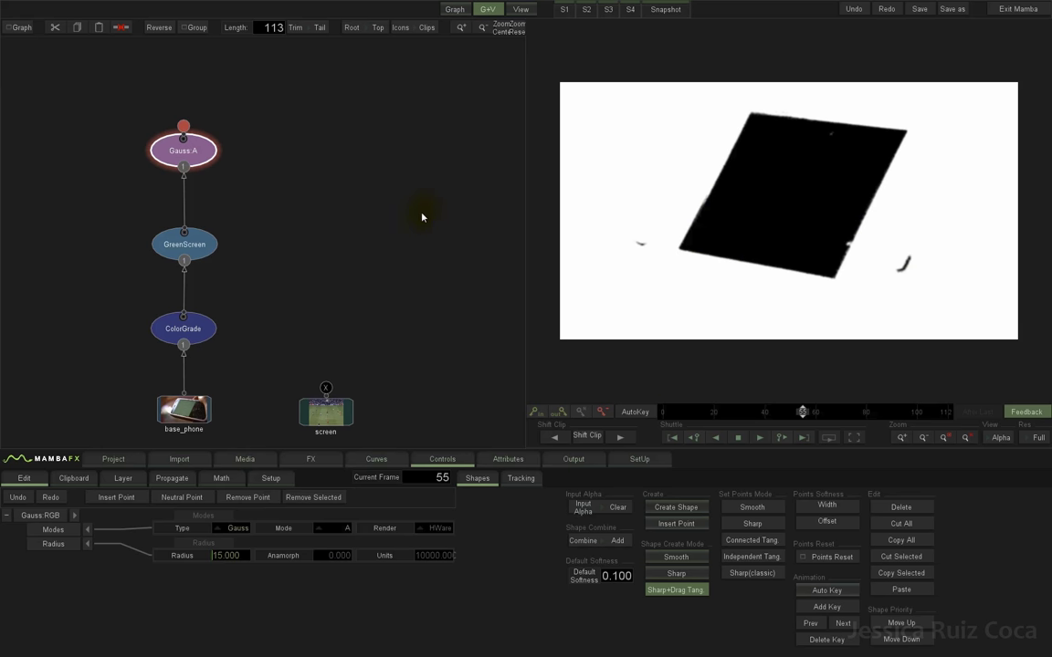
scroll(320, 219, down, 2)
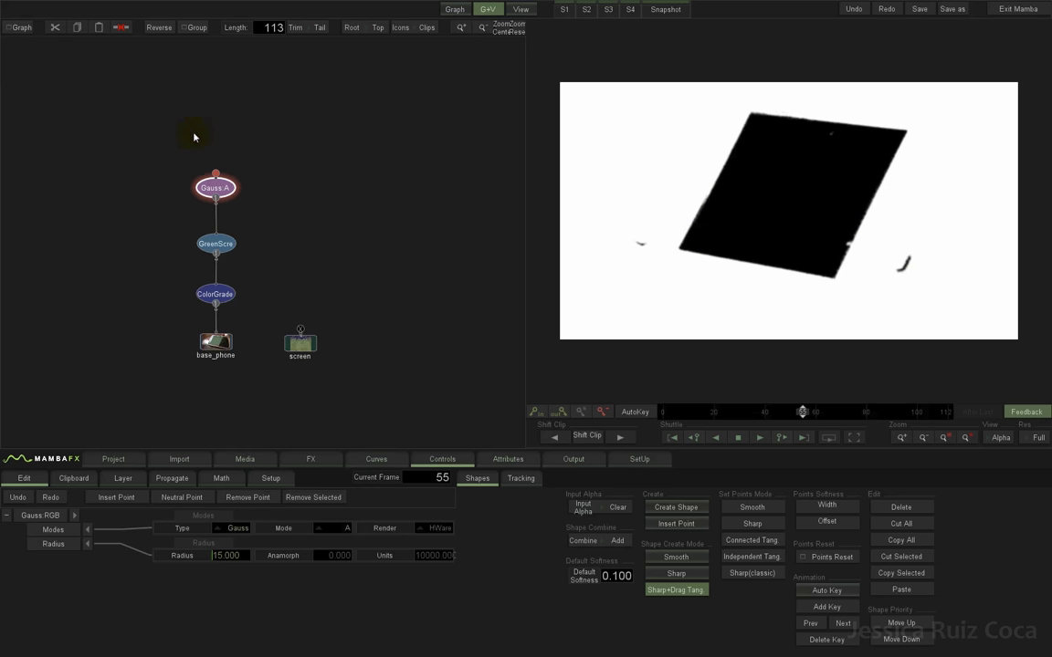
Marquee-select the phone clip's node chain and move it down and left in the graph
drag(274, 137, 144, 389)
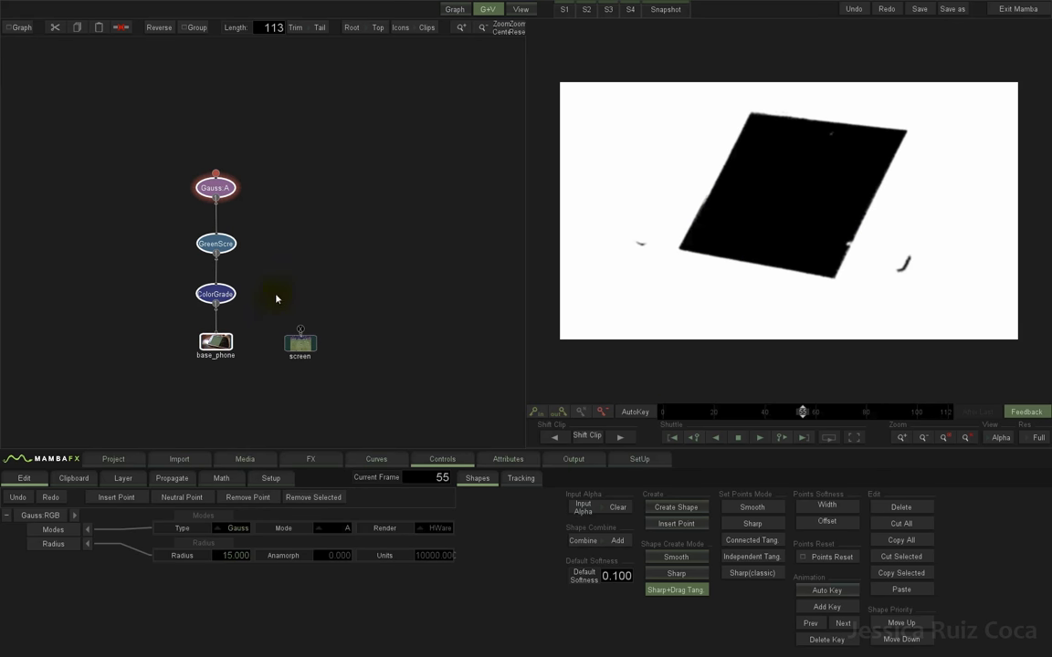
mouse_move(199, 238)
mouse_down()
mouse_move(181, 288)
mouse_move(188, 242)
mouse_up()
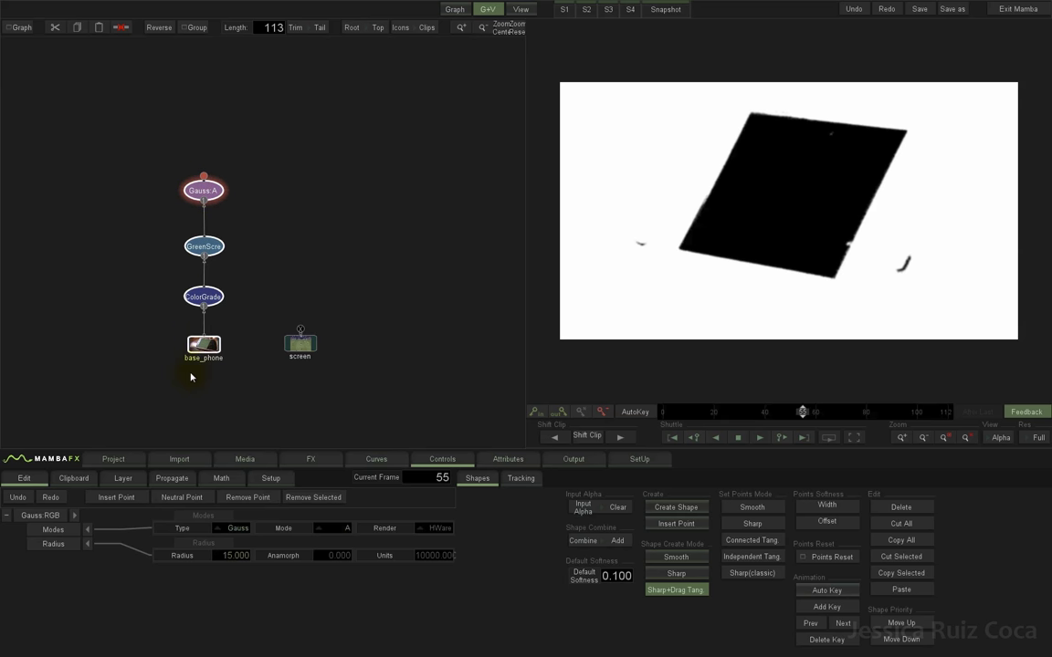
click(209, 319)
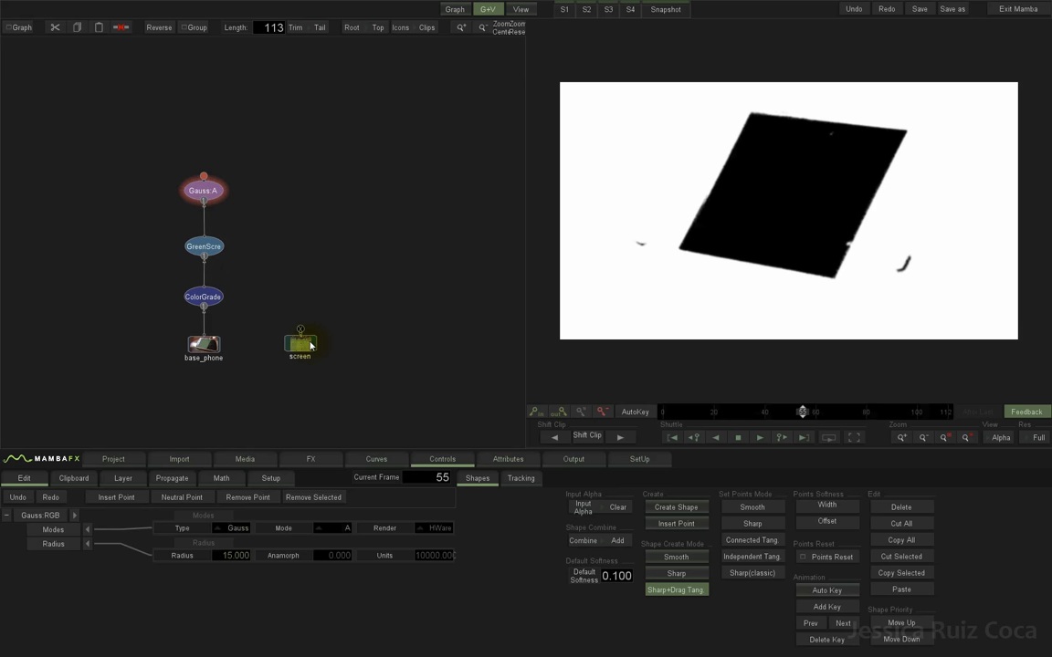
View the football screen clip node in full RGB colour
click(310, 345)
double_click(307, 345)
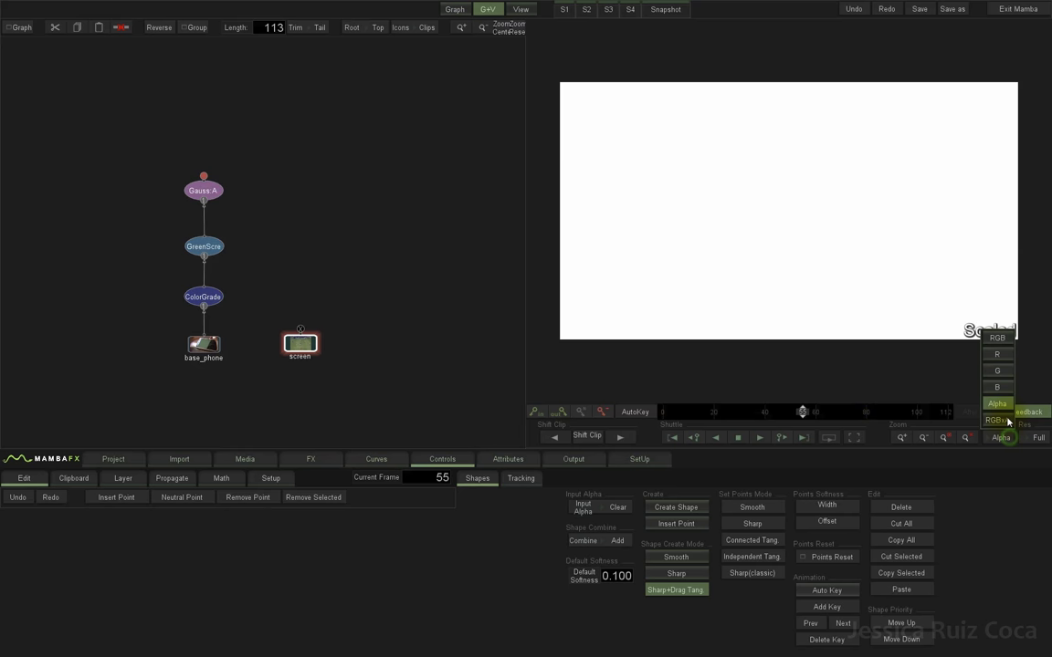
click(997, 338)
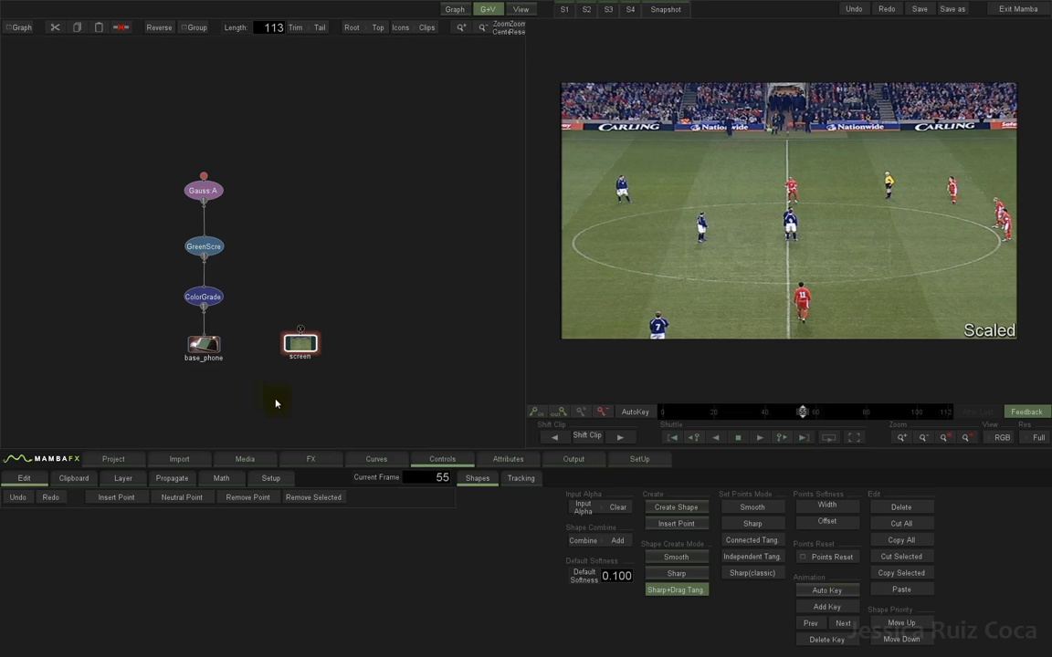
click(311, 470)
Add a ColorGrade node to the football clip and rename its Vector 1 layer to B/W
click(281, 494)
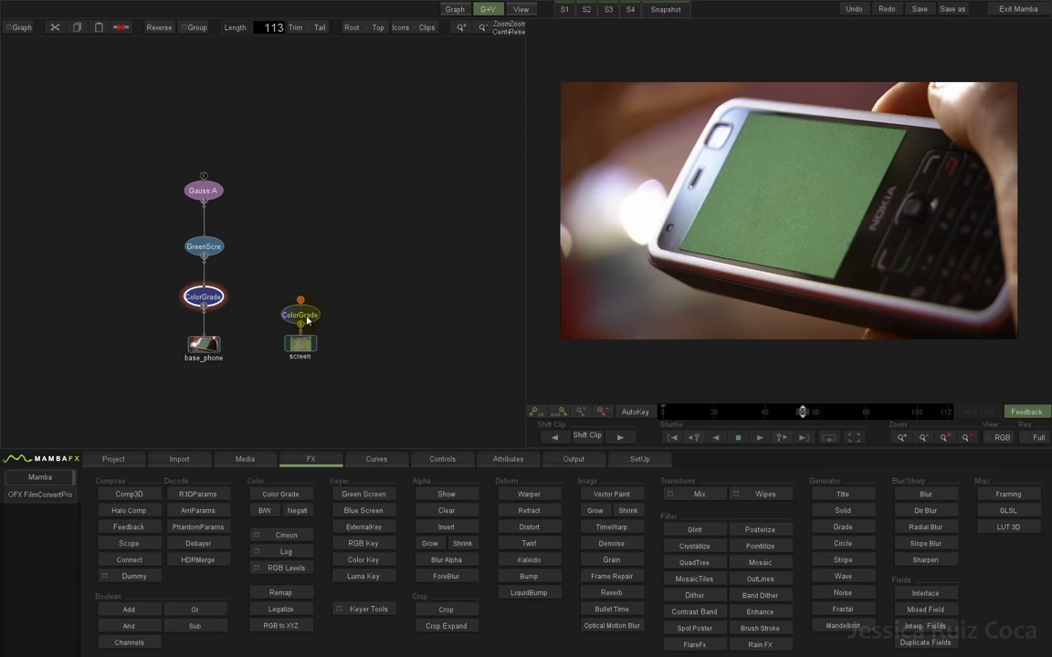
drag(307, 319, 306, 301)
double_click(307, 299)
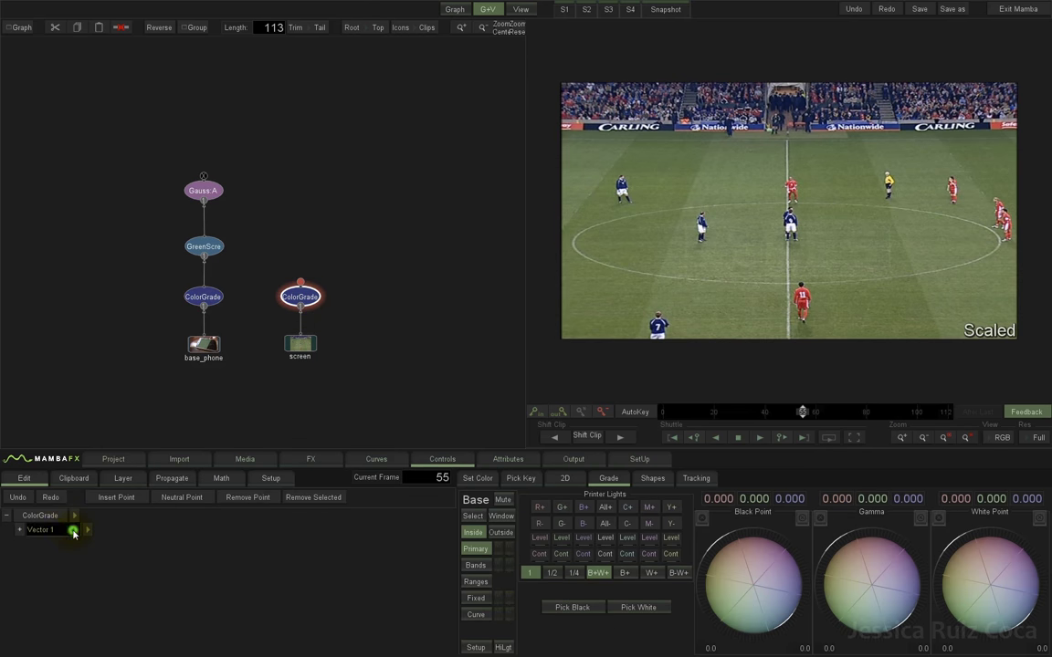
double_click(46, 529)
key(Return)
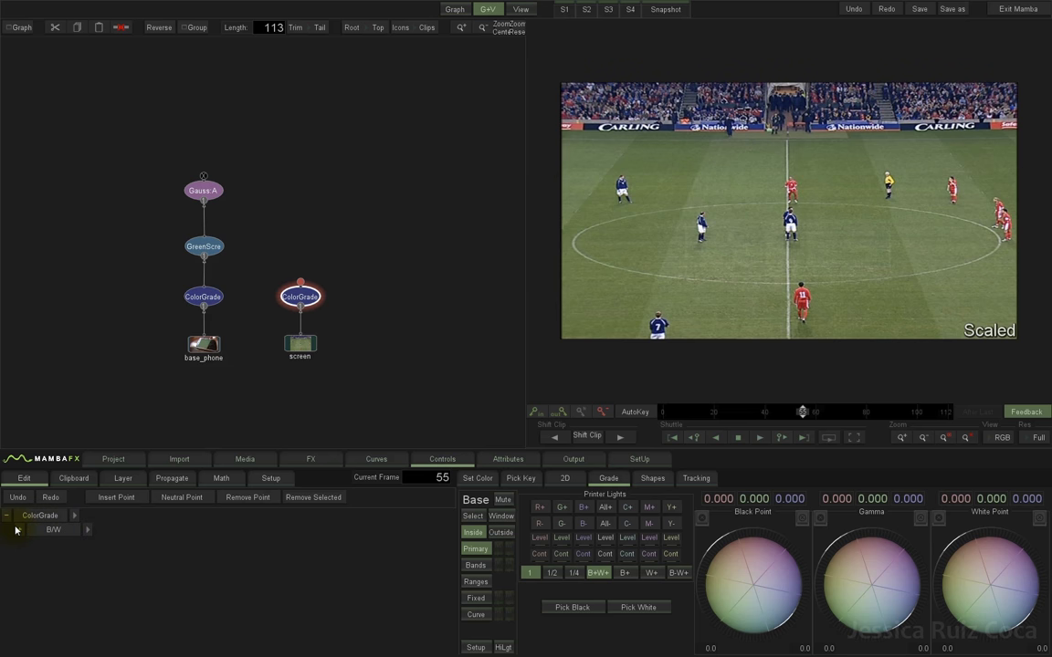
Pick black and white points from the footage, then raise White Point and shift Gamma to 6.134, 0.167, -6.301
click(581, 608)
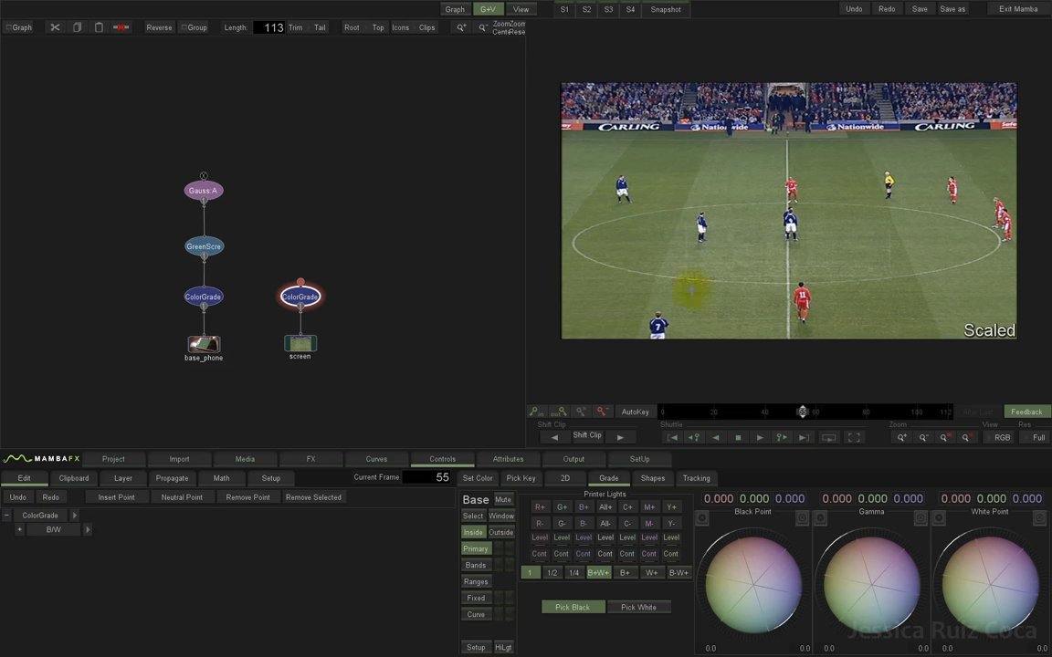
click(665, 127)
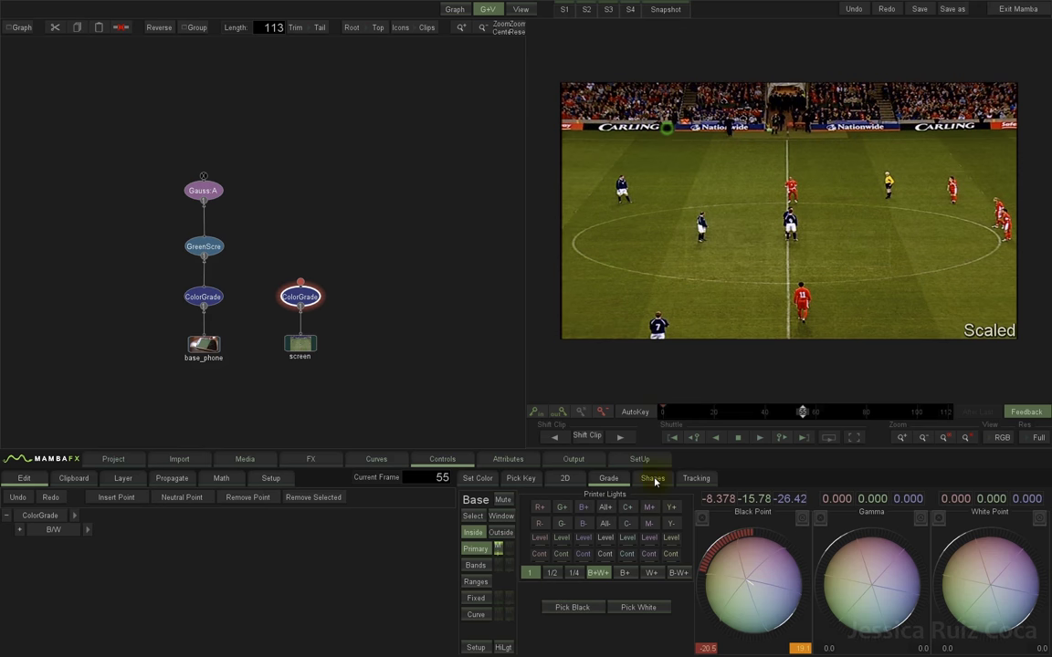
click(638, 607)
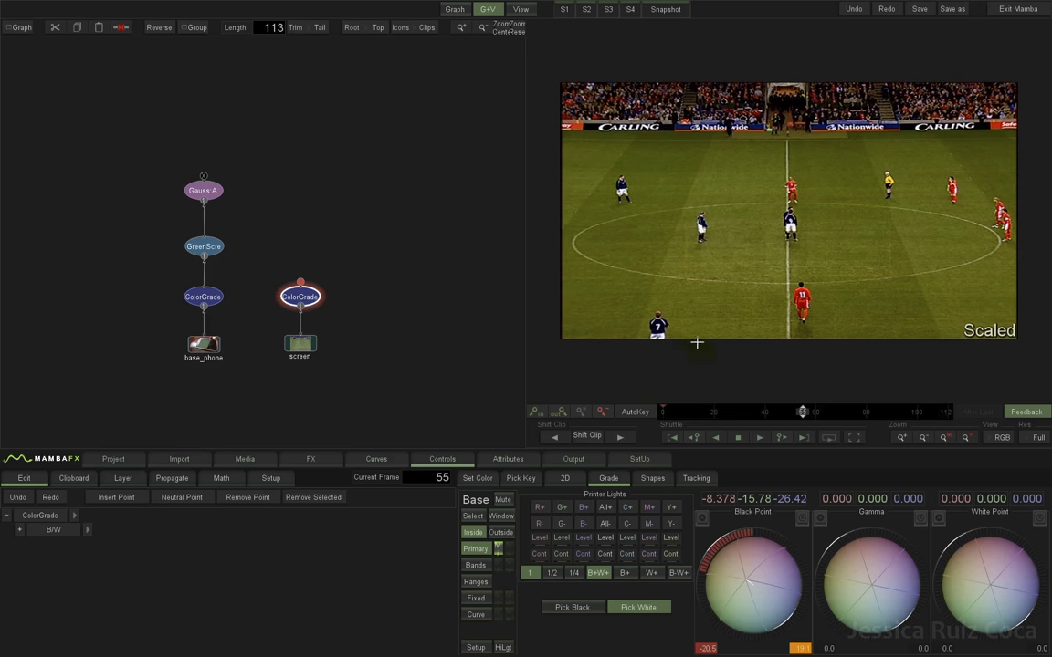
click(660, 336)
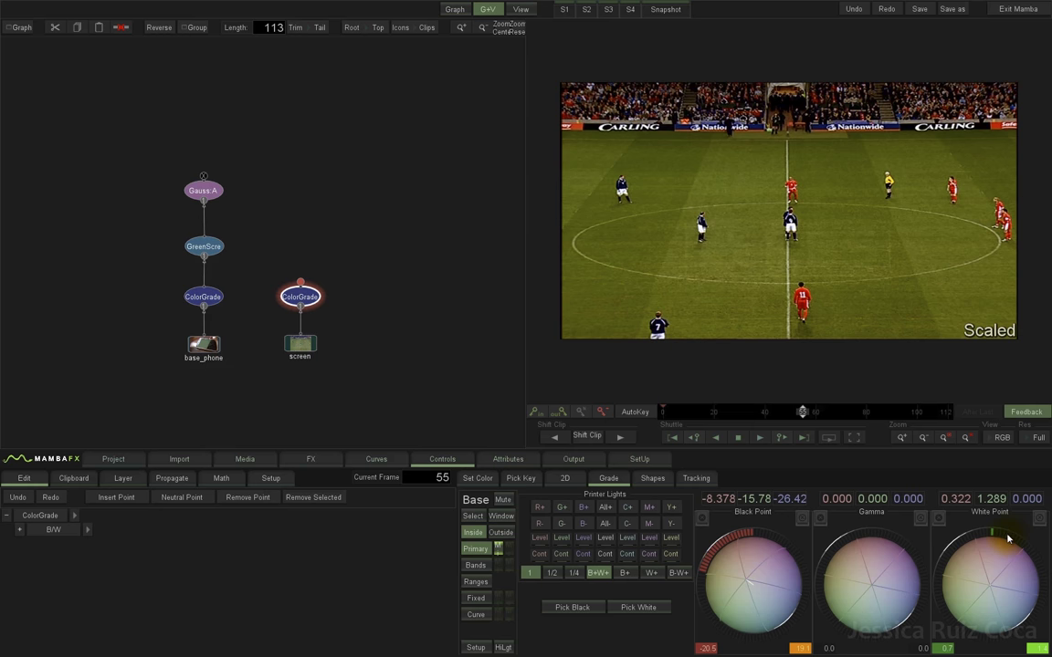
drag(1007, 536, 1002, 474)
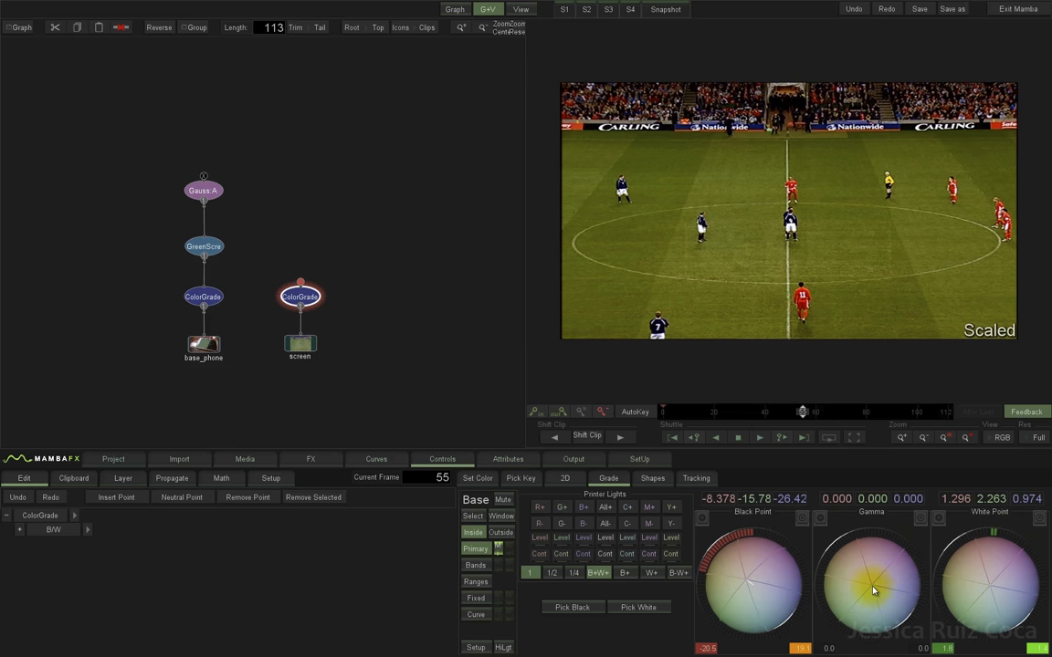
drag(873, 591, 951, 652)
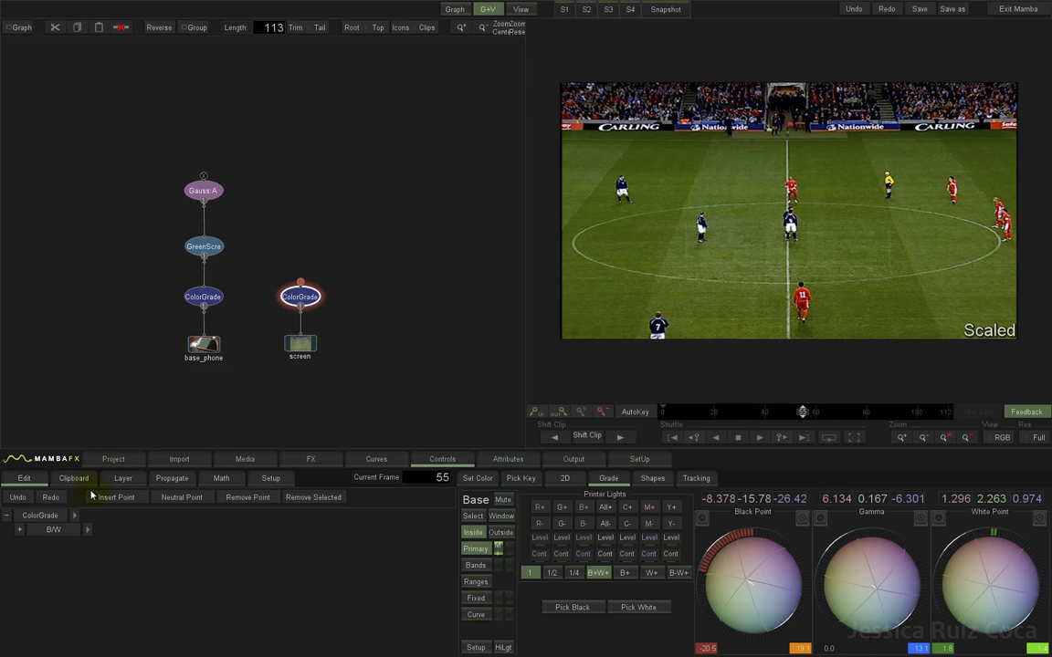
Add a second grade layer to the football ColorGrade and name it correctRED
click(123, 480)
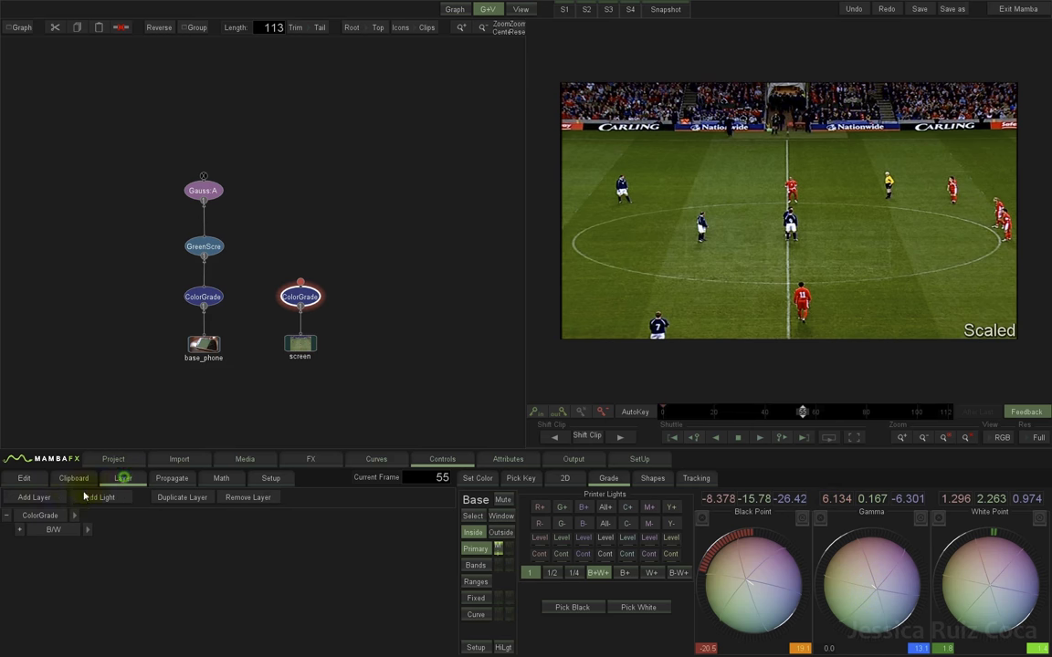
click(41, 498)
double_click(57, 545)
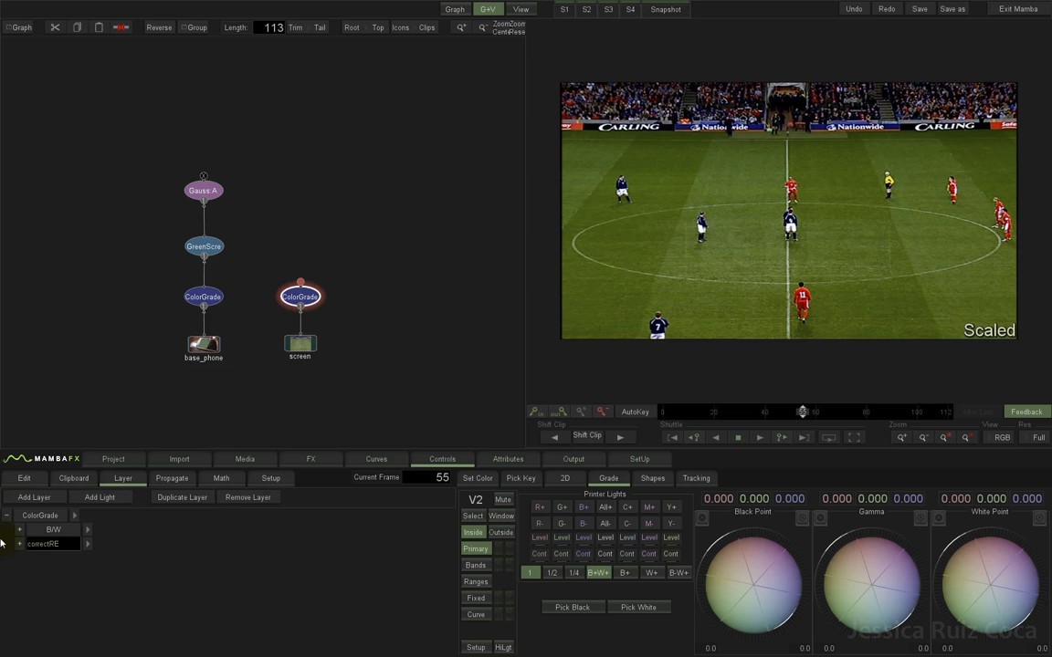
key(Return)
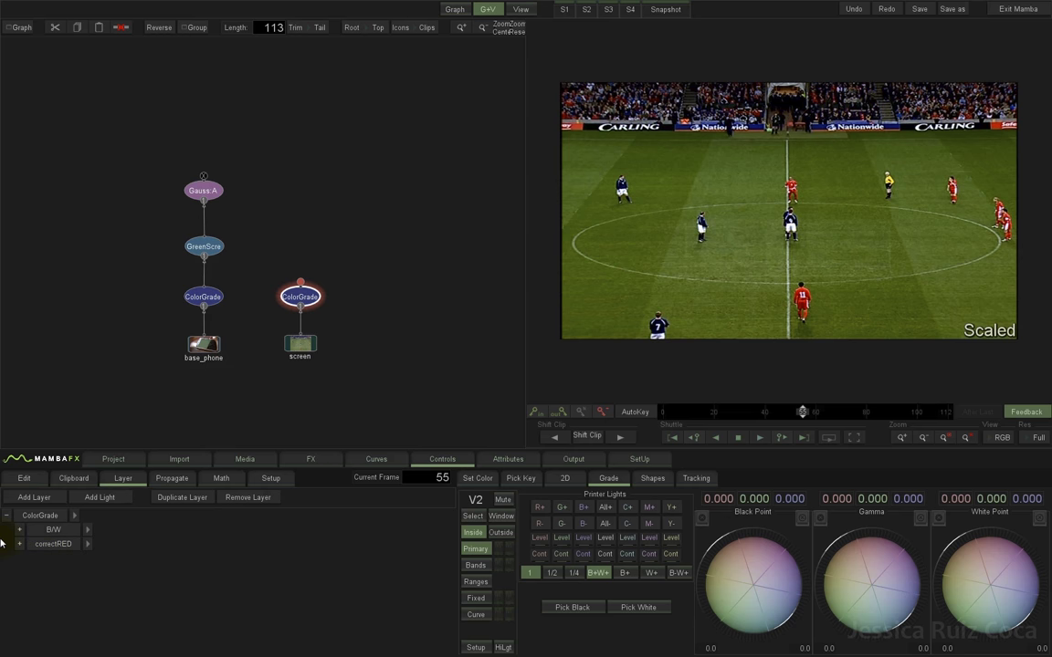
On the correctRED layer, switch to Fixed sliders and pull the red level down
click(41, 544)
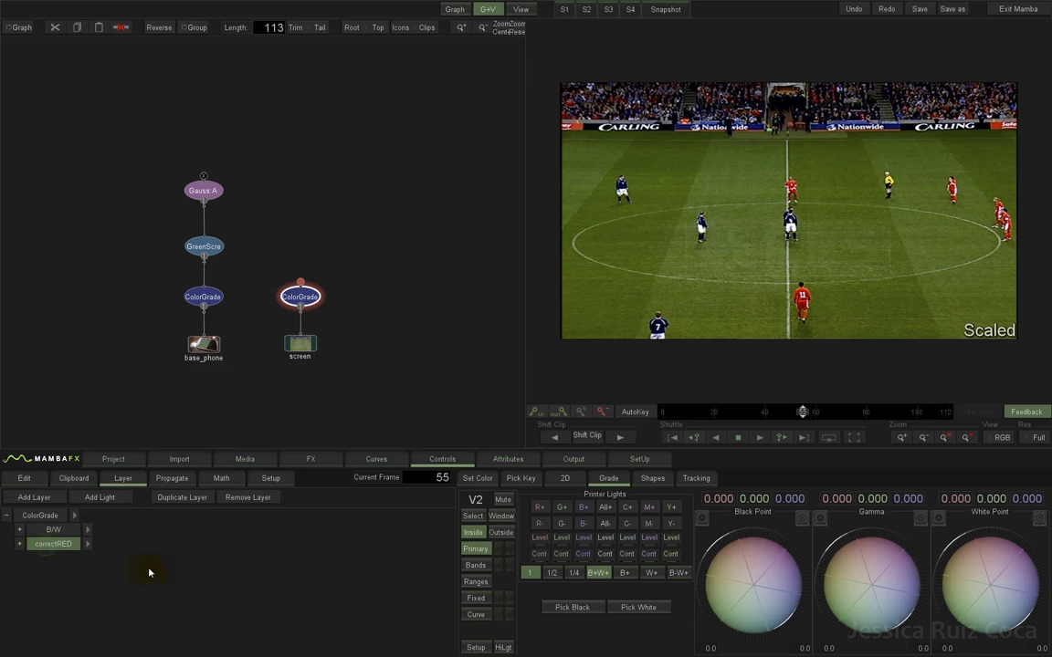
click(477, 600)
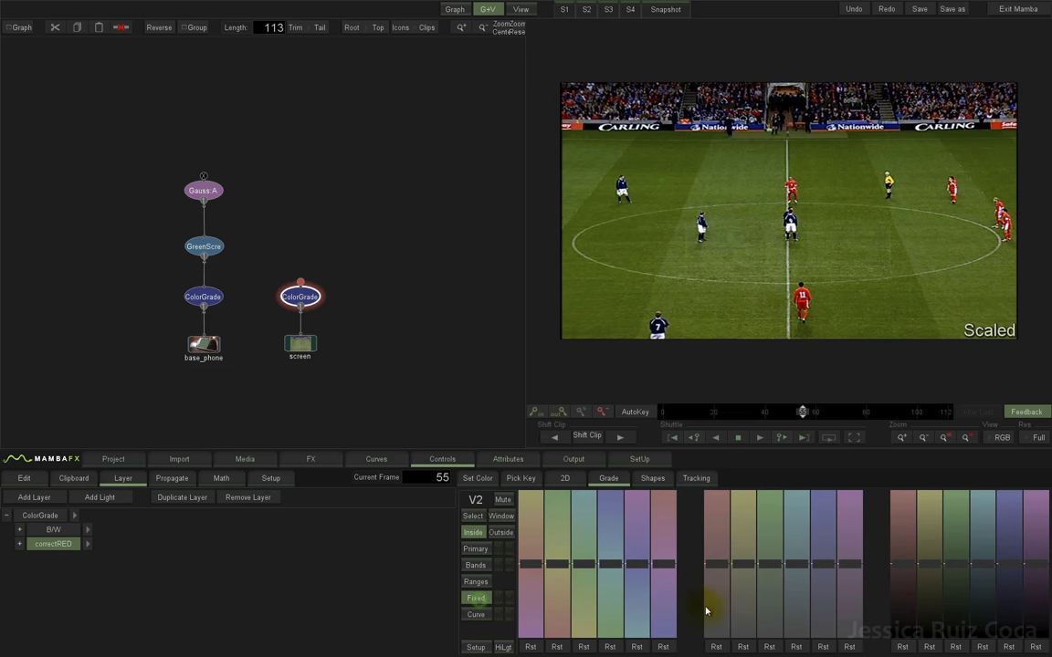
drag(717, 564, 723, 598)
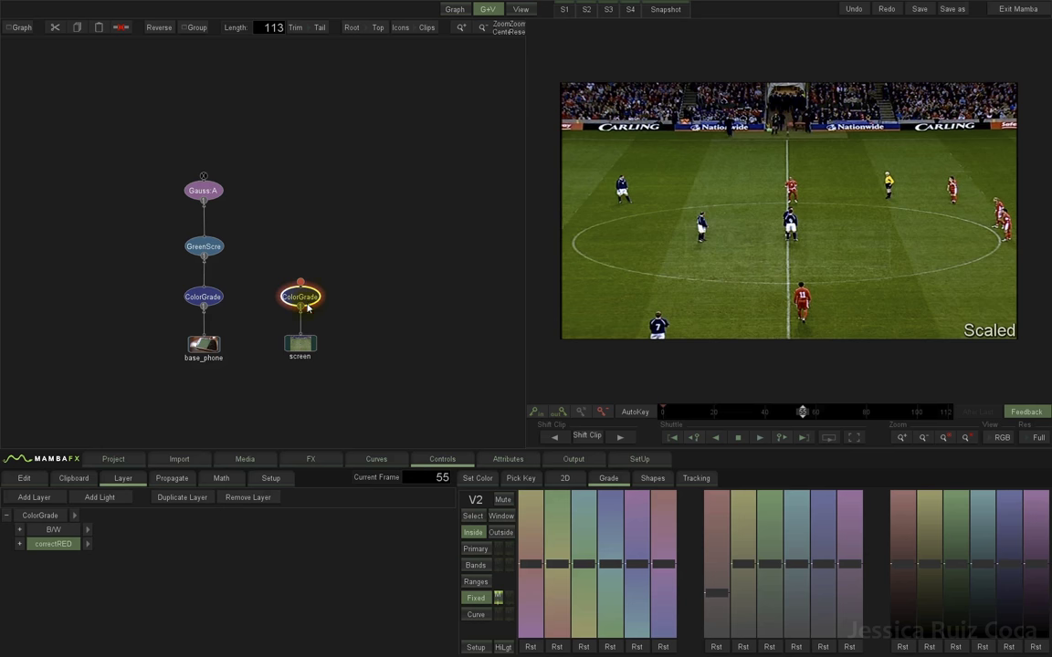
click(310, 459)
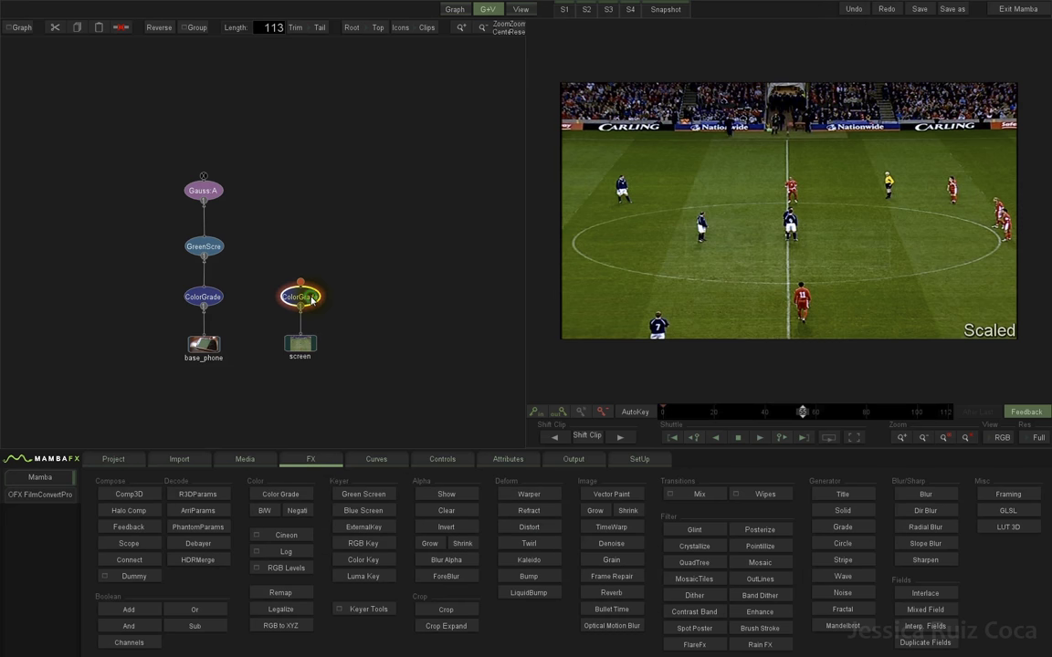
With Gauss A selected, add a Comp3D node and place it beside Gauss A
click(213, 194)
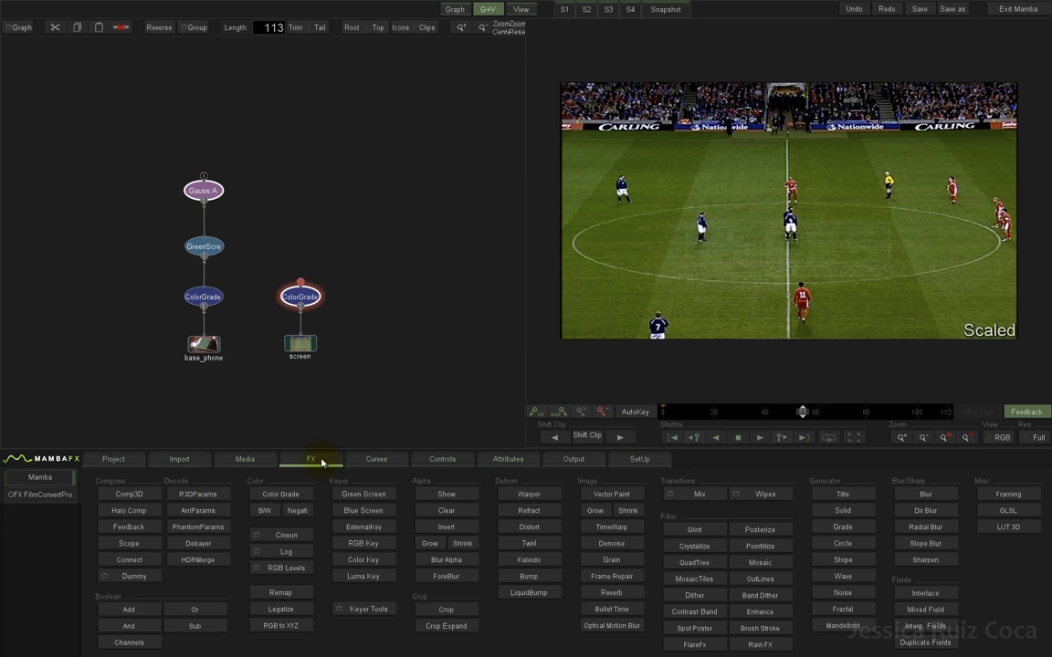
click(129, 493)
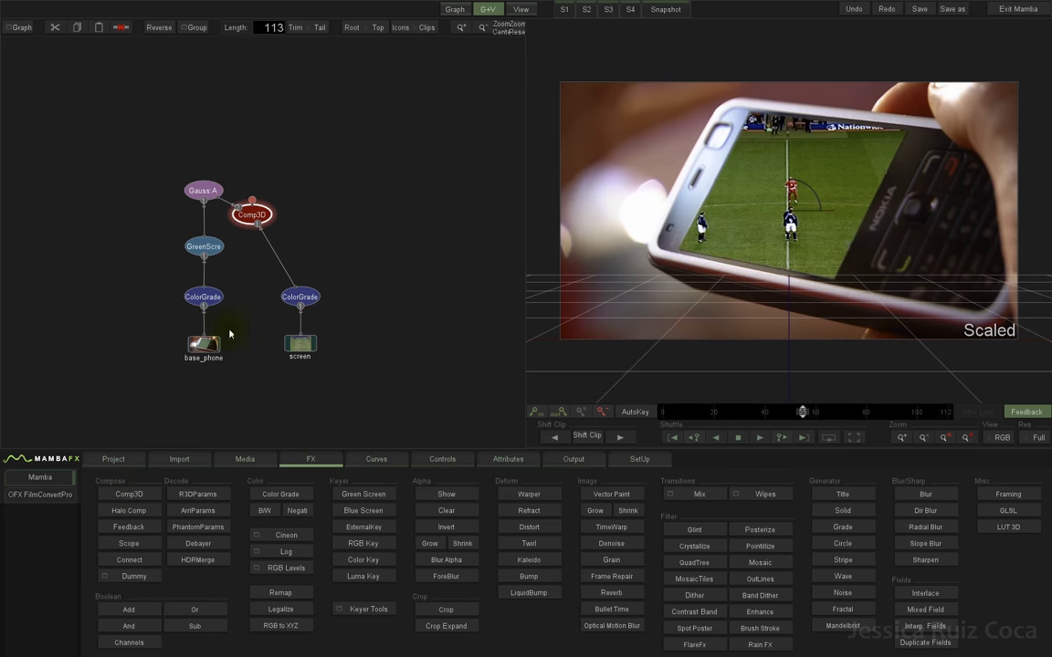
drag(260, 217, 310, 195)
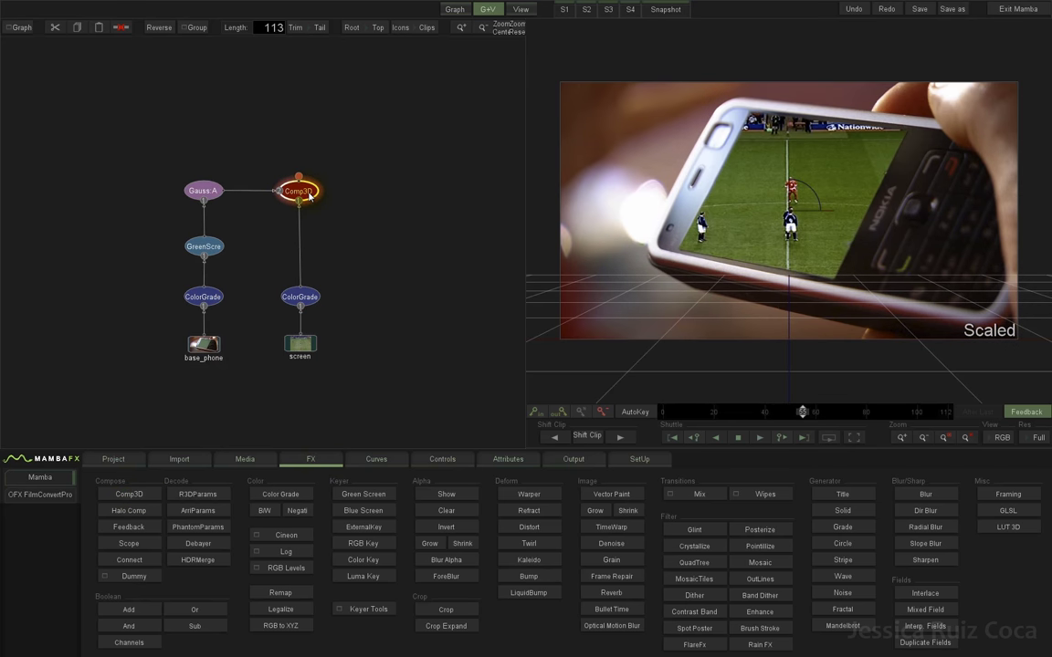
Scrub the timeline to preview the football match composited onto the phone screen
click(666, 417)
mouse_move(665, 416)
mouse_down()
mouse_move(955, 412)
mouse_move(673, 414)
mouse_up()
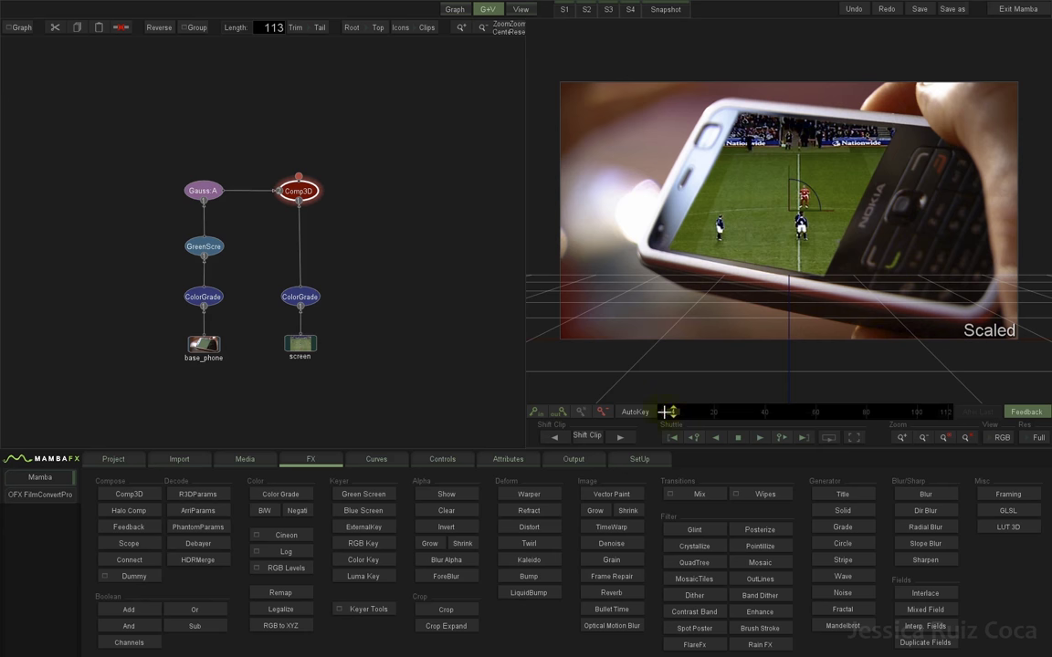
drag(673, 414, 629, 418)
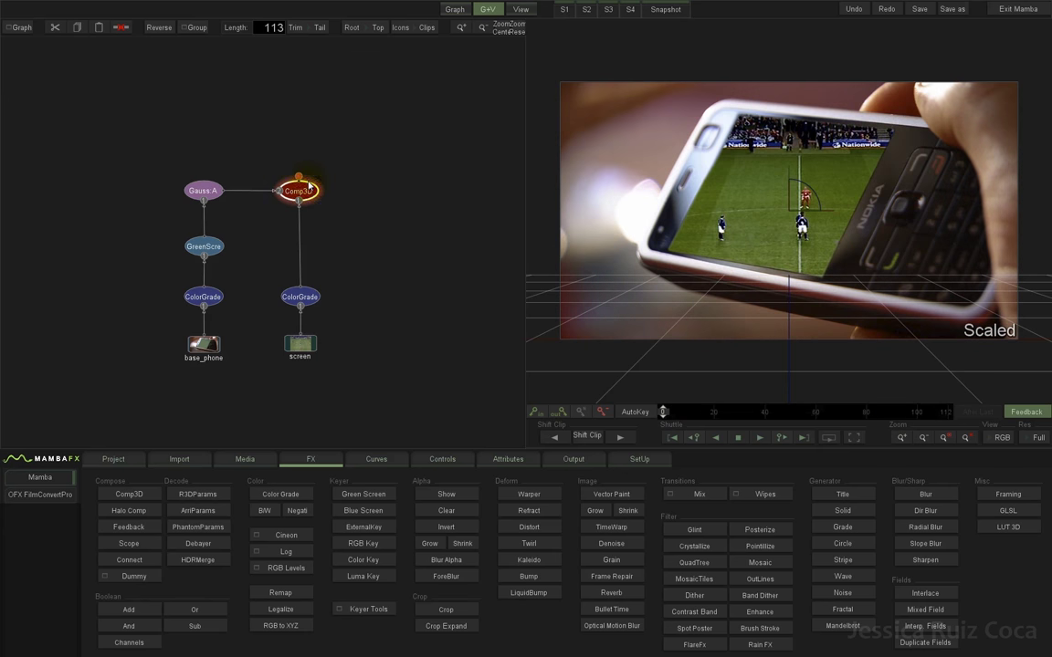
click(280, 181)
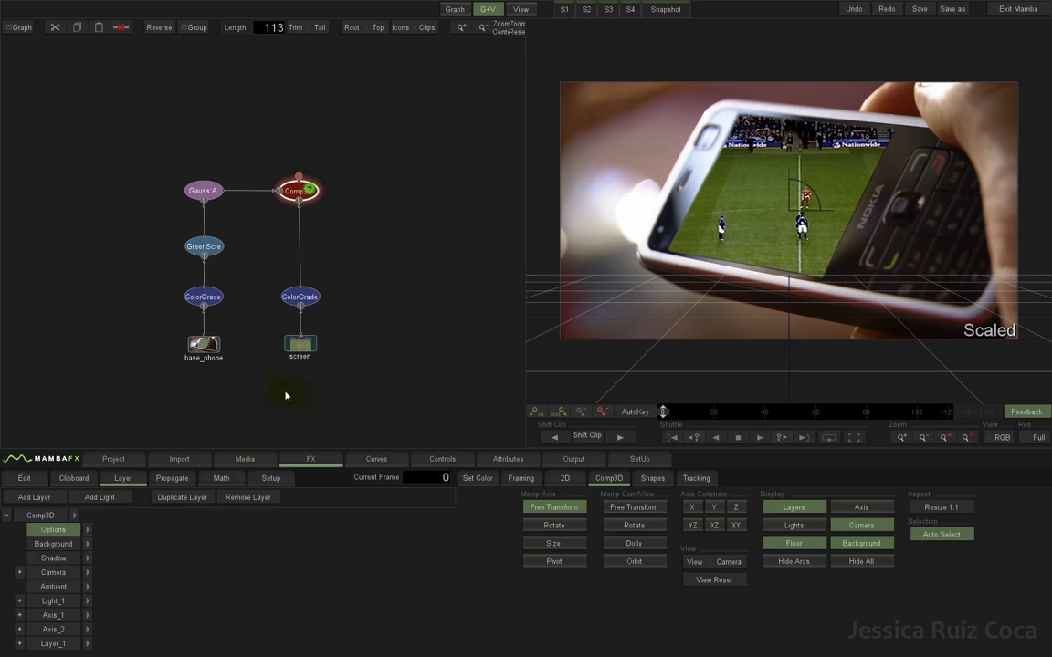
Set the Comp3D Result Size As to Project and its Background to Solid
click(87, 531)
click(230, 530)
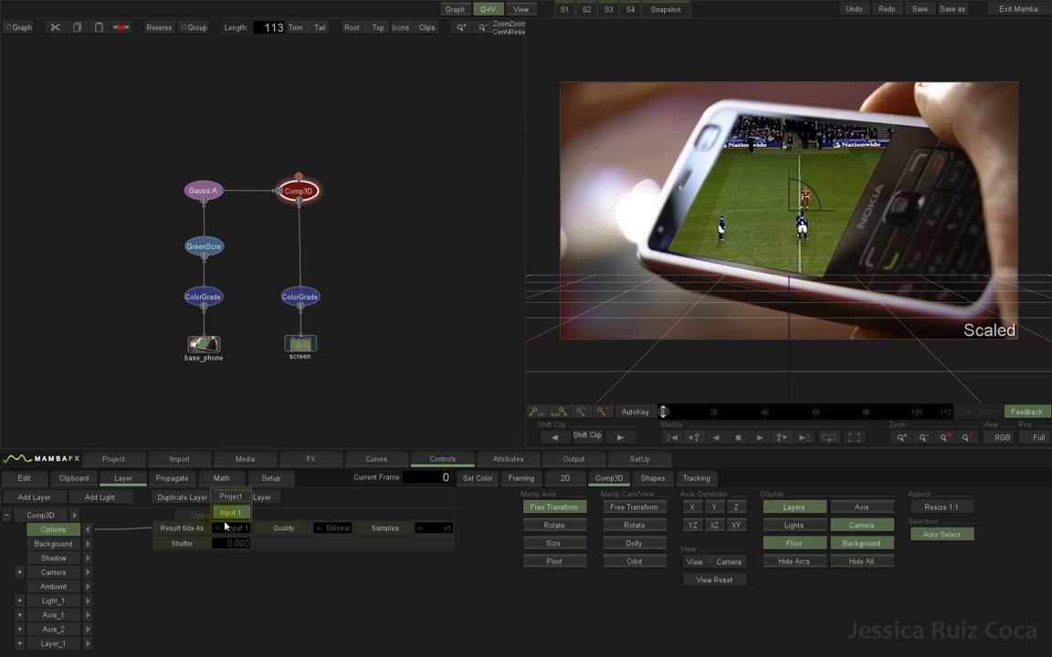
click(236, 498)
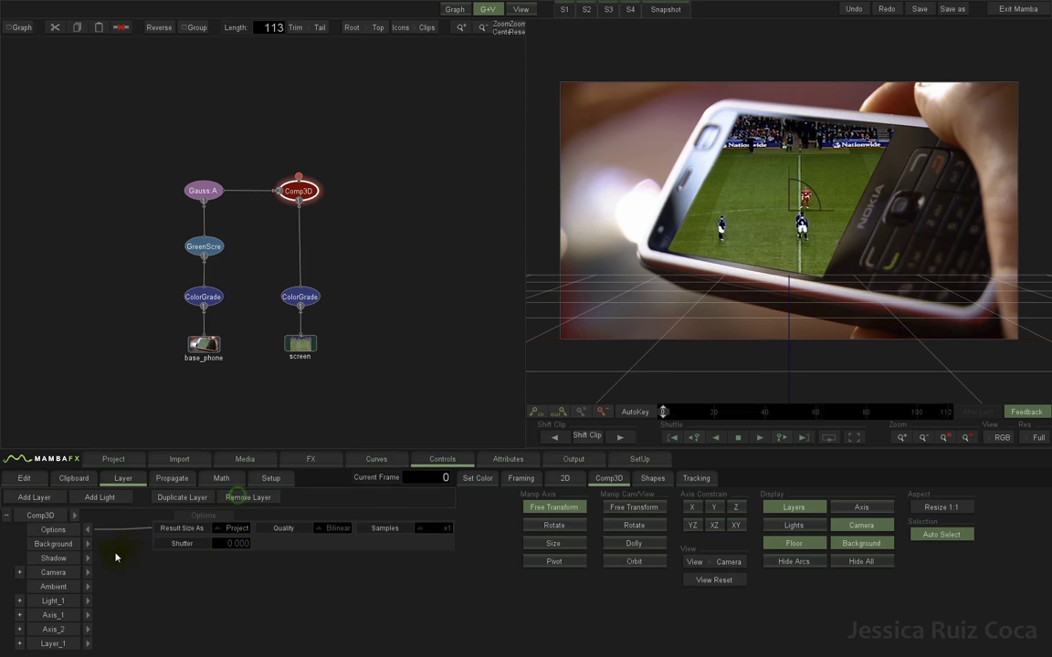
click(86, 532)
click(86, 544)
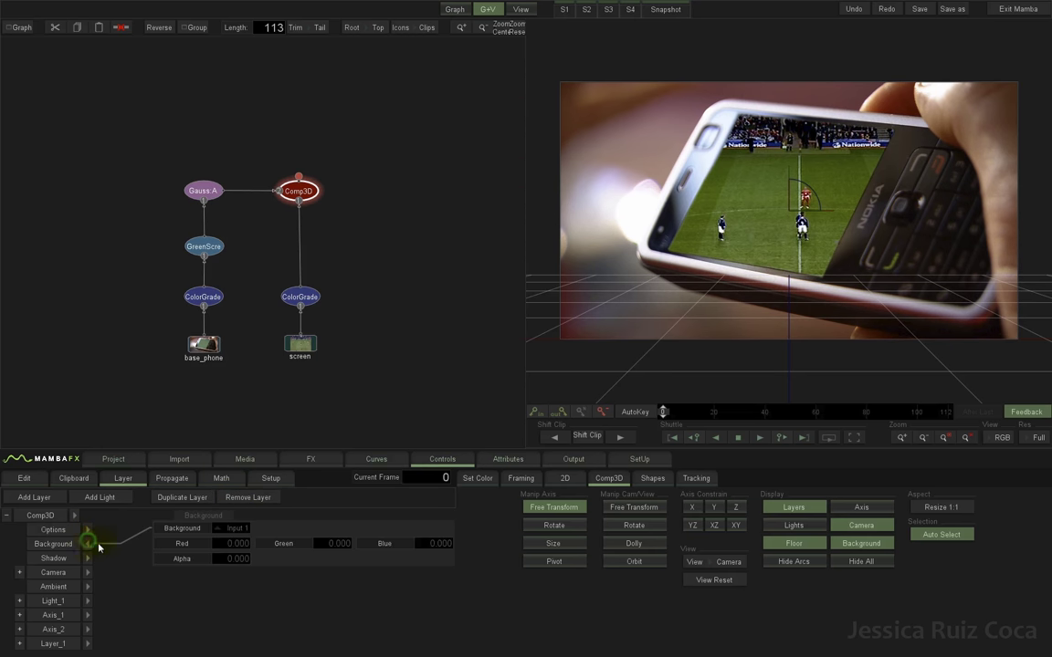
click(233, 530)
click(231, 496)
click(87, 545)
Add a layer, rename Layer_1 to screen and Layer_2 to phone, then scrub to review
click(34, 497)
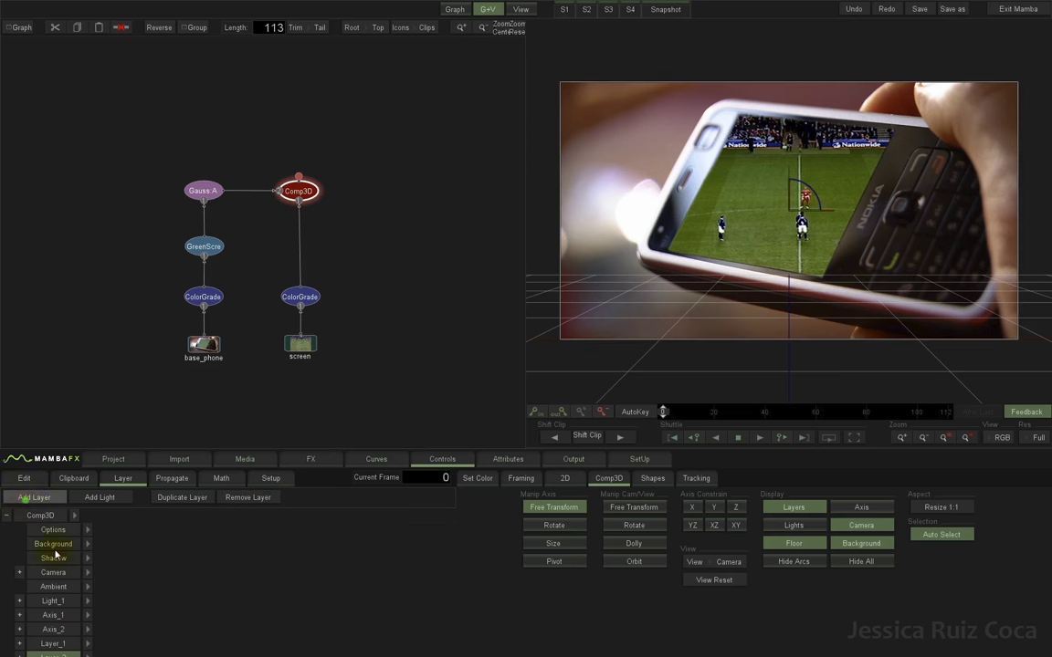
double_click(57, 644)
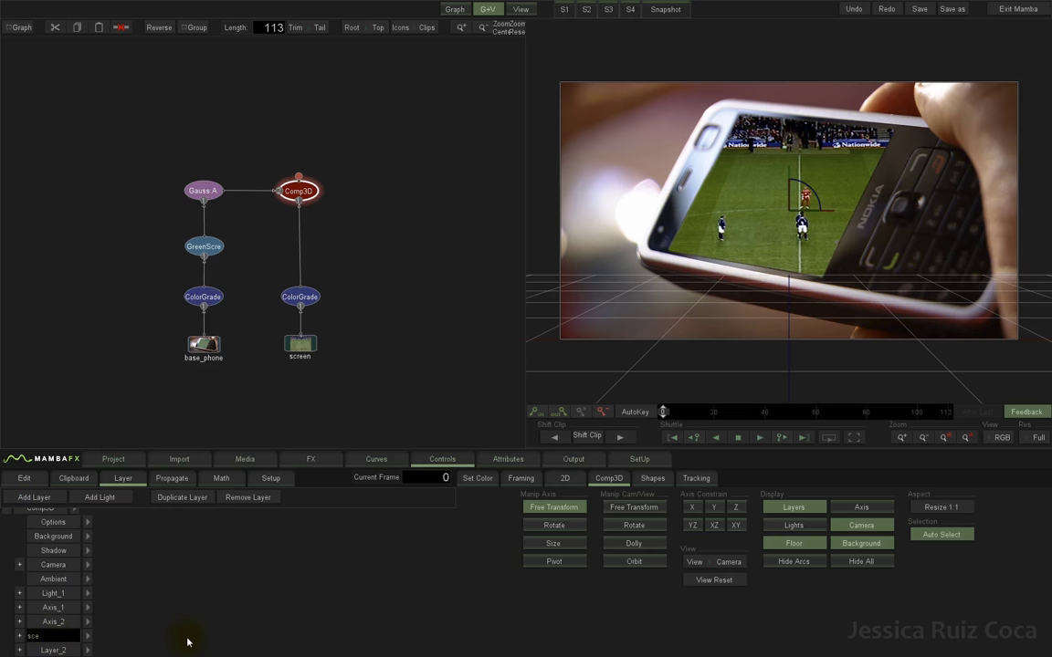
key(Return)
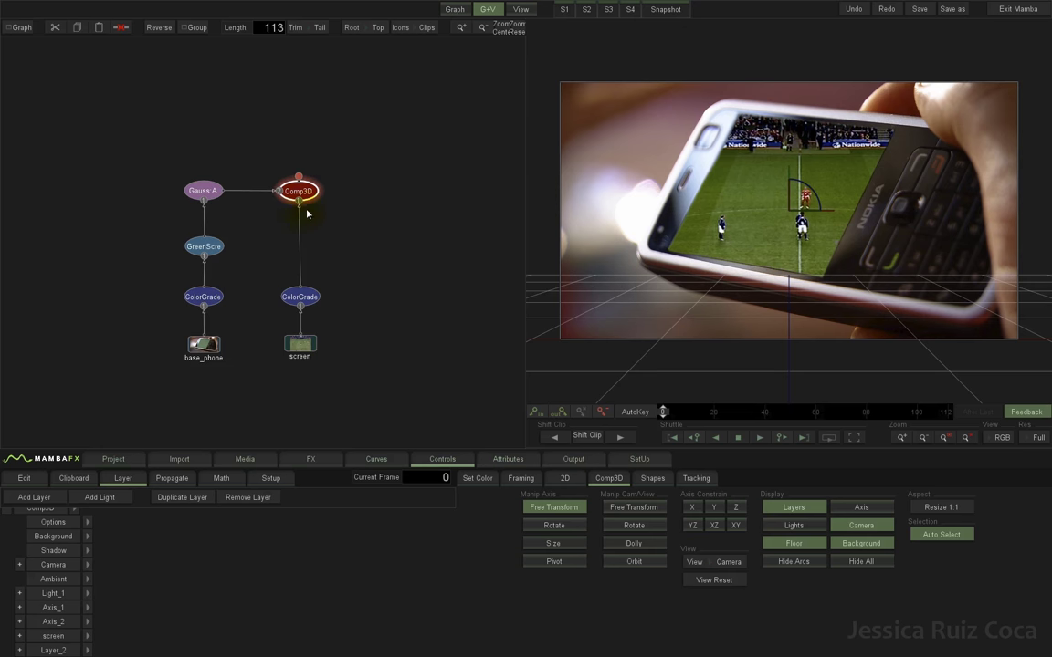
double_click(66, 647)
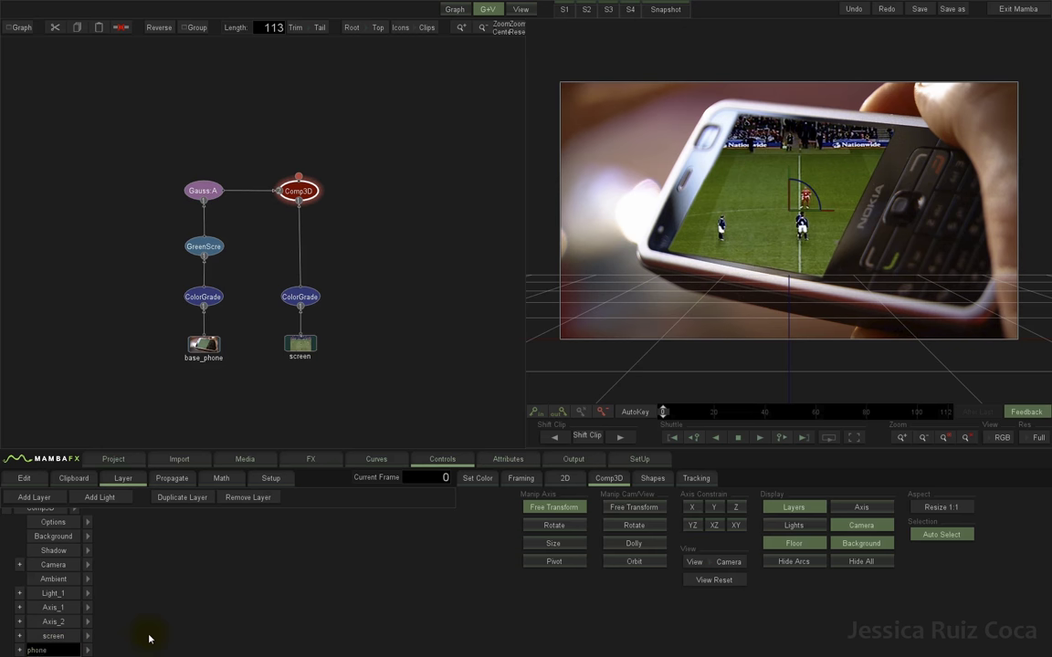
key(Return)
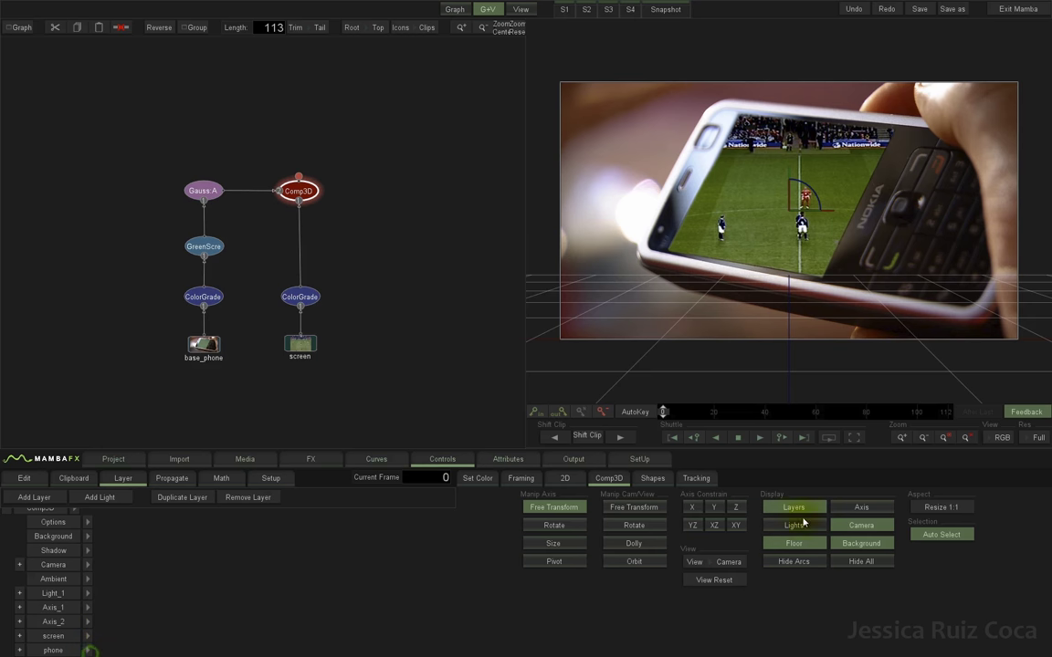
drag(664, 412, 619, 420)
drag(663, 412, 613, 421)
drag(675, 411, 650, 412)
View the GreenScreen key as Alpha and pick the screen colour, retuning Toler 10.980 and Soft 3.922
click(215, 249)
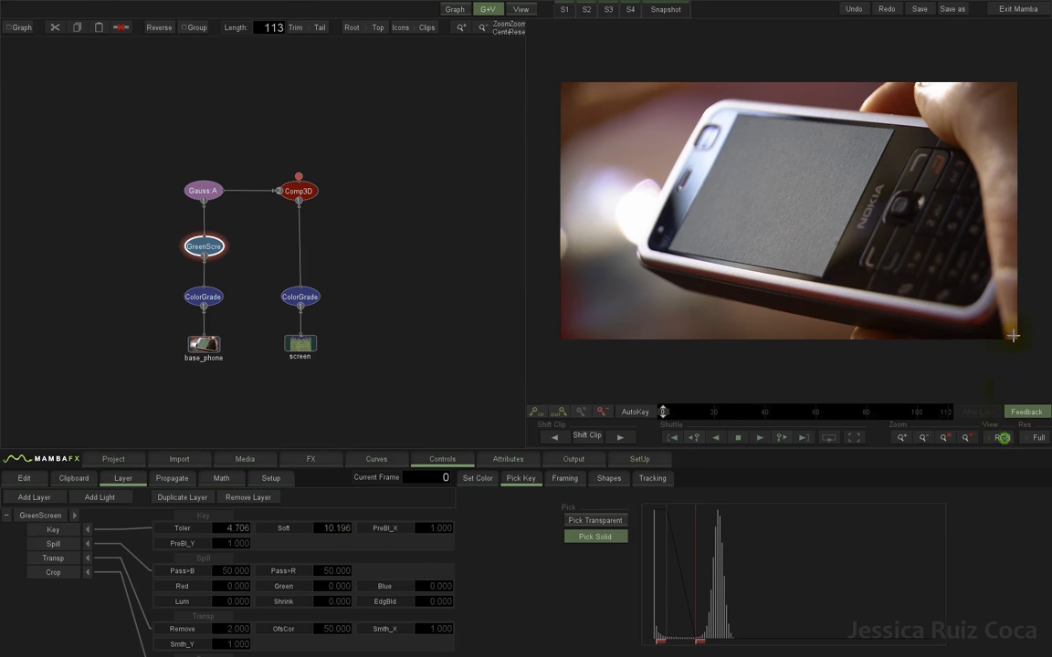
click(1003, 438)
click(995, 401)
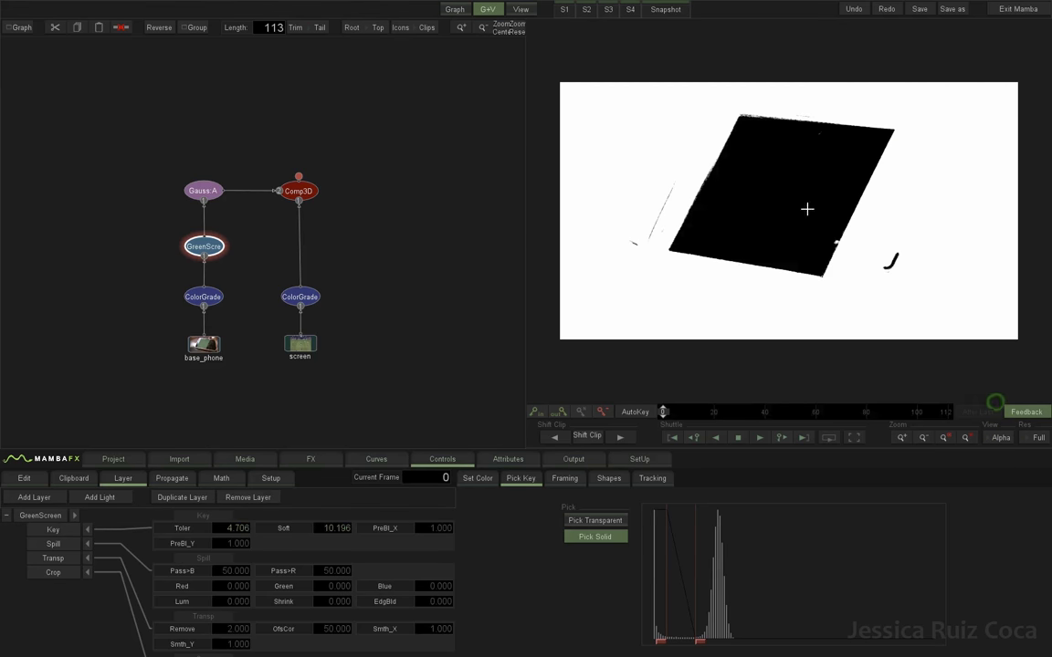
mouse_move(664, 412)
mouse_down()
mouse_move(875, 412)
mouse_move(695, 422)
mouse_move(646, 370)
mouse_move(768, 371)
mouse_move(702, 406)
mouse_move(659, 410)
mouse_move(838, 408)
mouse_move(663, 410)
mouse_up()
drag(655, 90, 749, 132)
drag(654, 191, 669, 214)
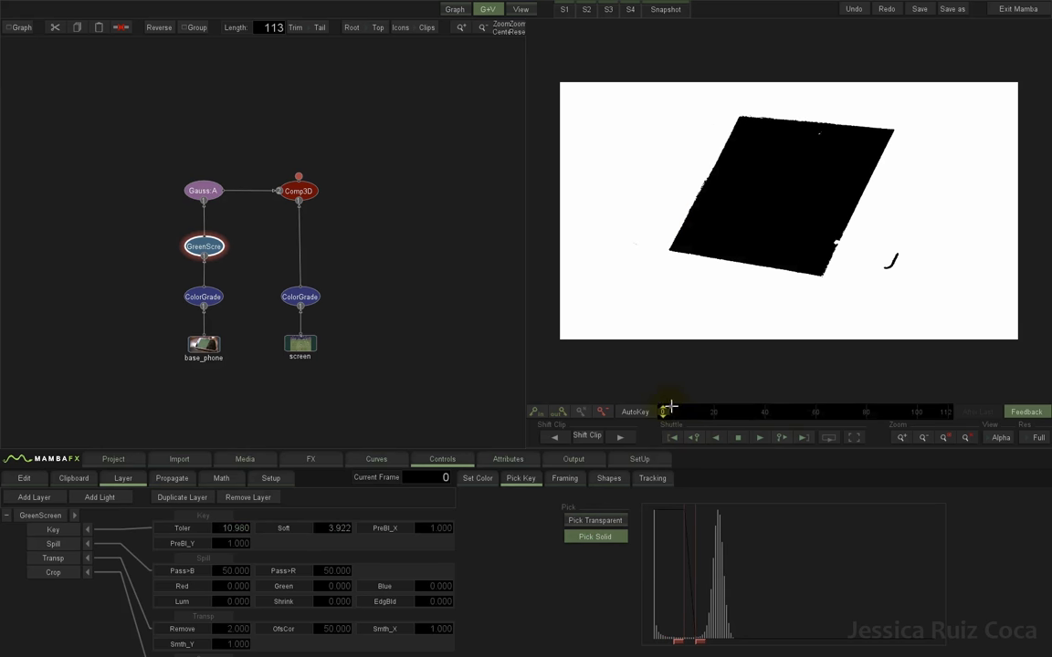
drag(670, 406, 627, 427)
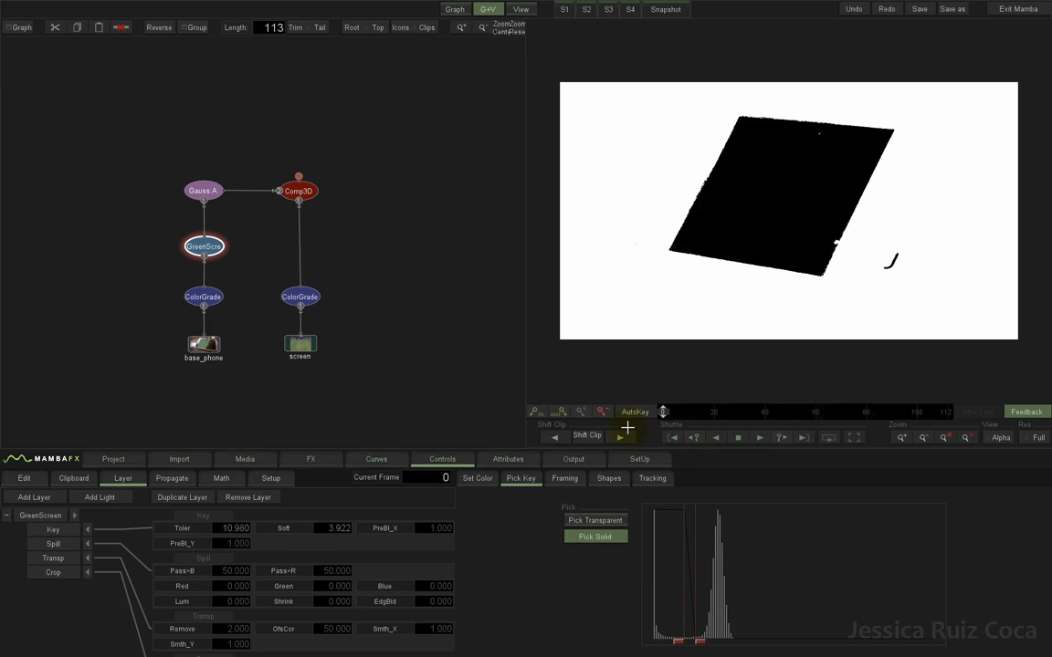
In Tracking, move to frame 90 and set it as the tracking range end (frames 0–90)
click(651, 479)
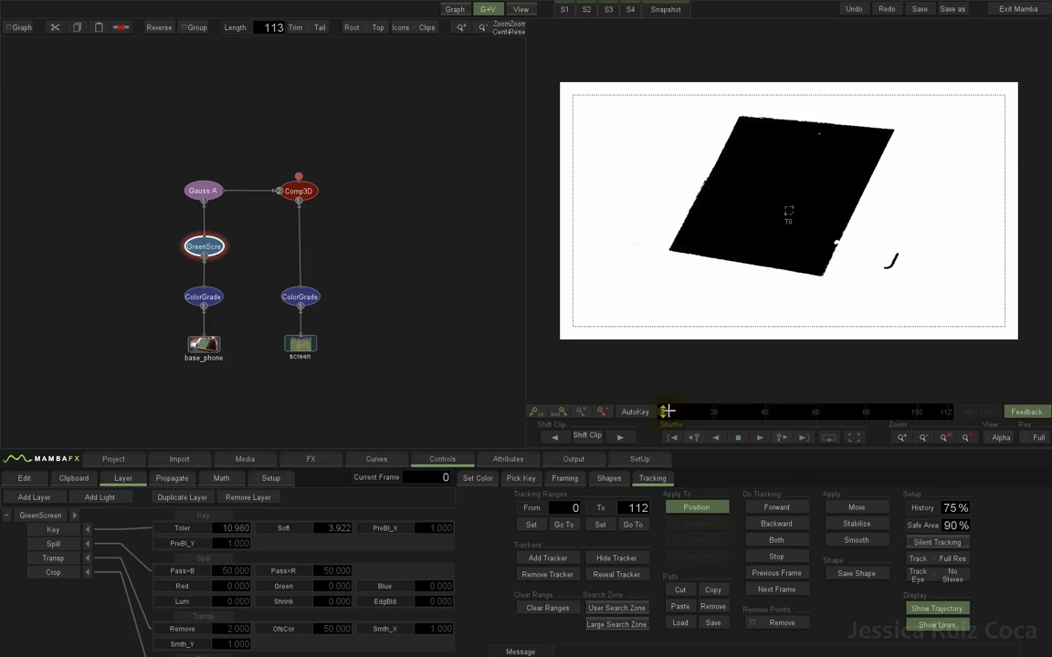
drag(665, 412, 891, 422)
drag(890, 421, 892, 421)
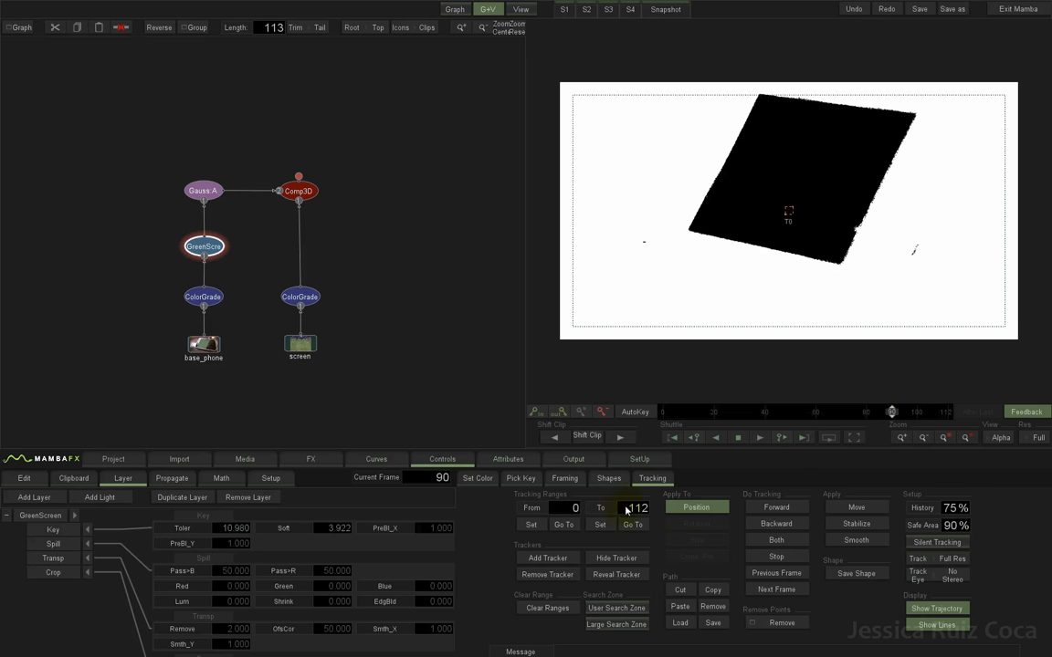
click(600, 524)
Place trackers T0, T1 and T2 on the phone screen's top, top-right and bottom corners
click(759, 95)
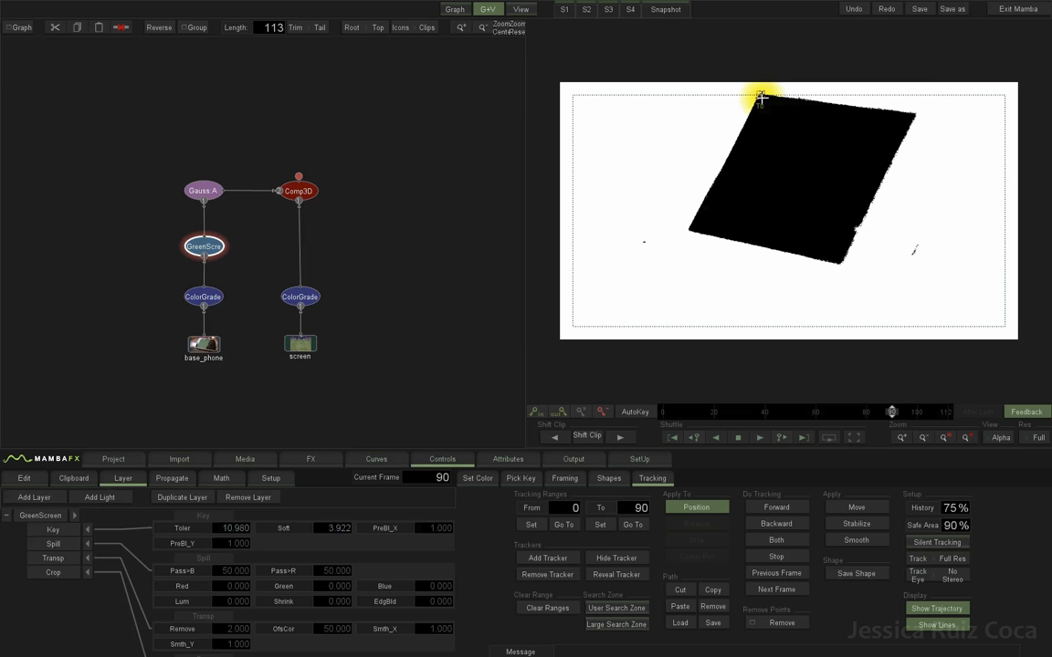
drag(762, 95, 760, 95)
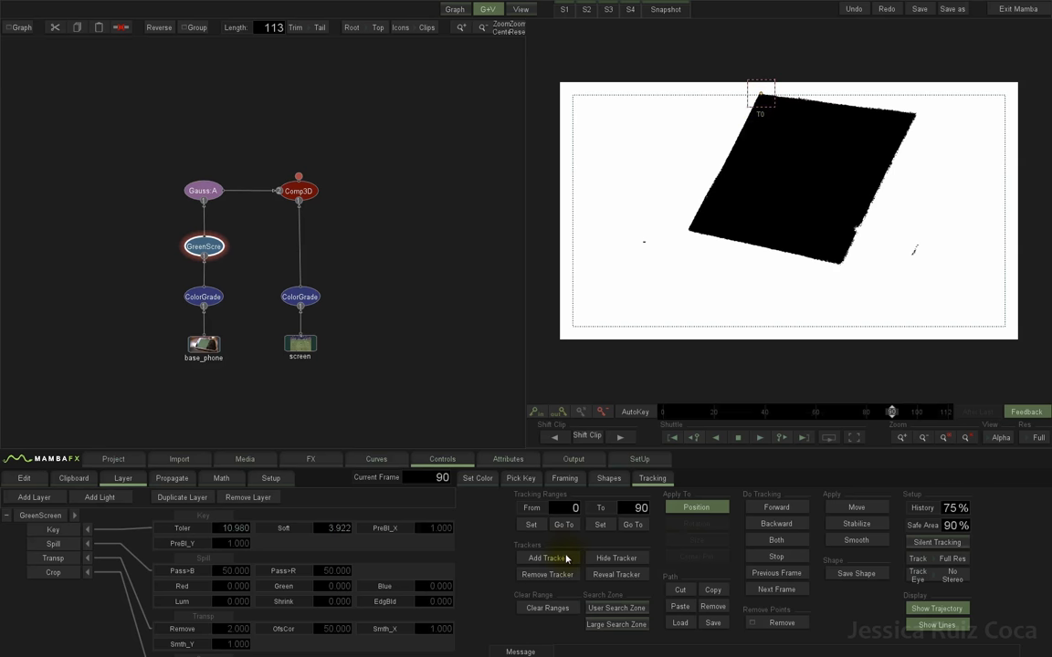
click(566, 558)
drag(790, 209, 914, 115)
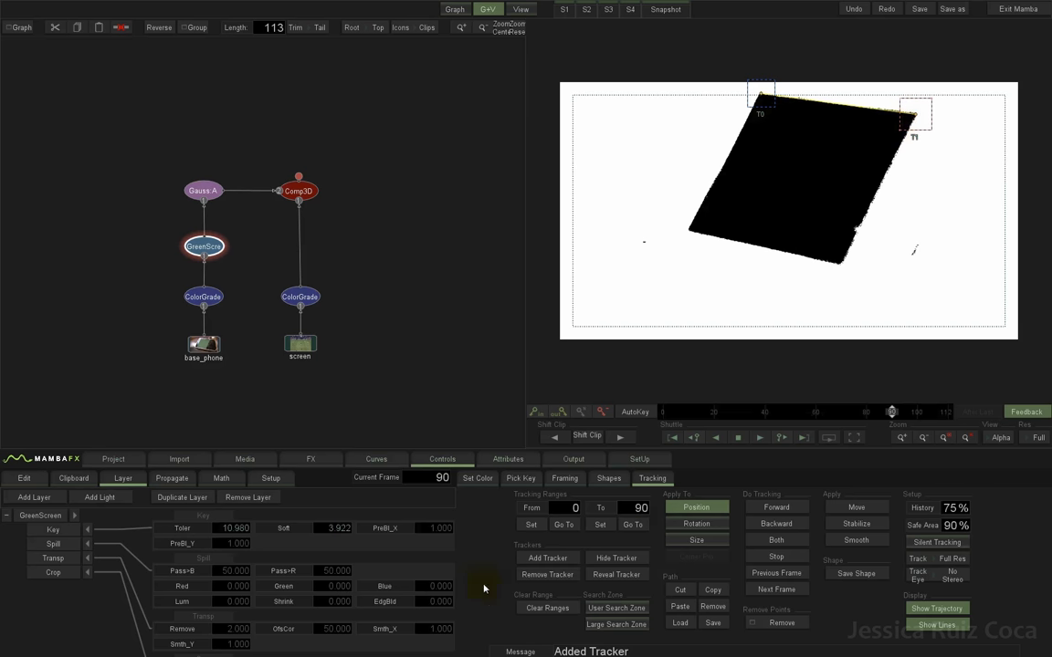
click(547, 558)
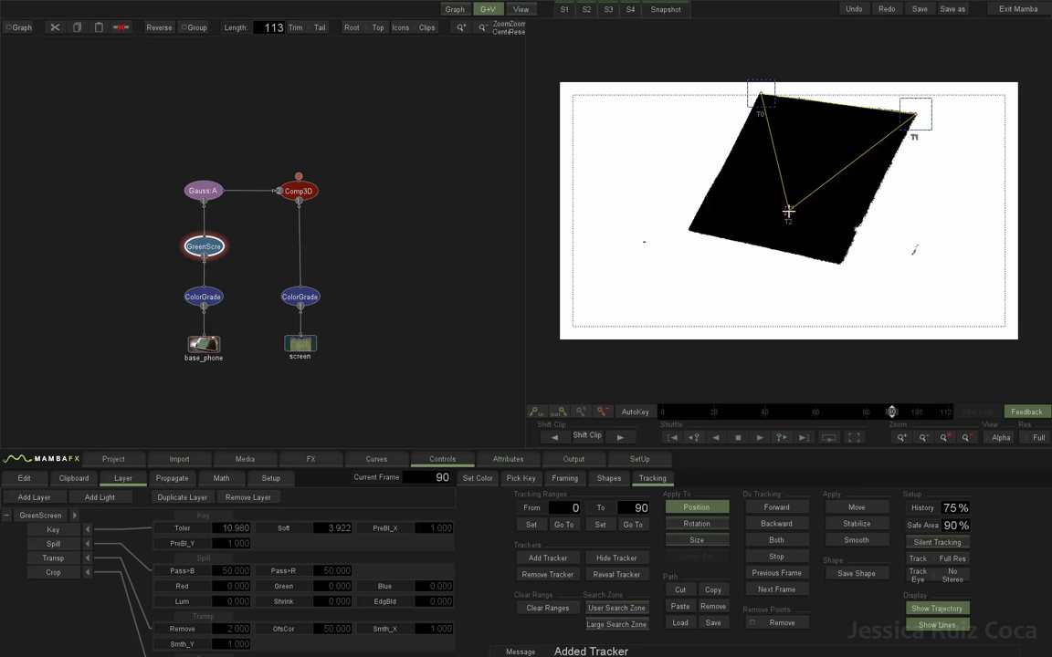
drag(788, 211, 837, 275)
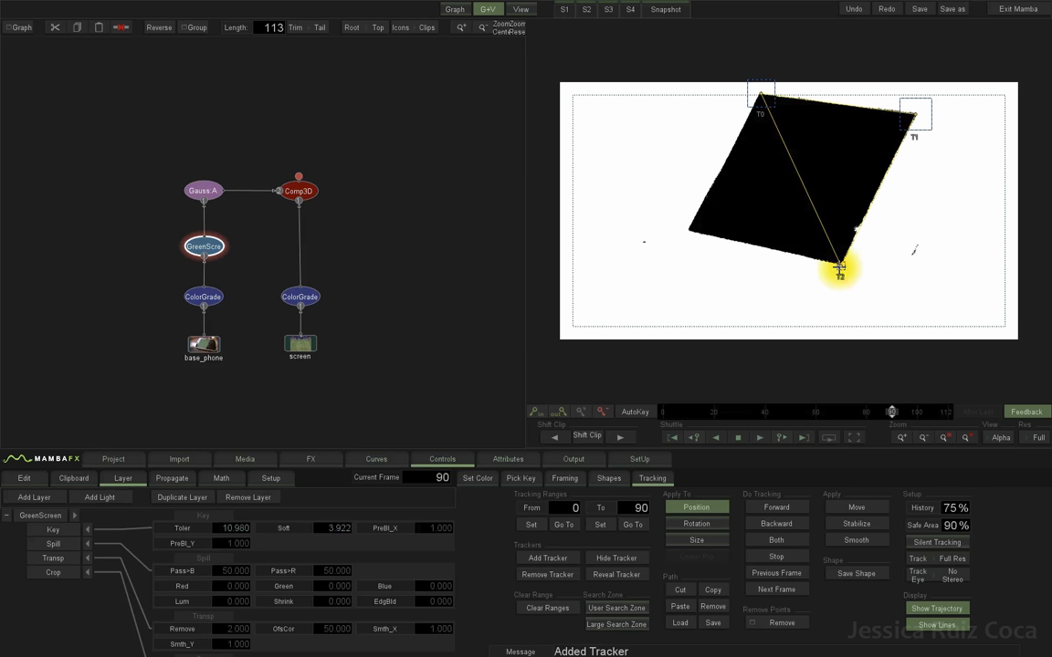
Add tracker T3 on the screen's left corner and zoom in to check its placement
scroll(837, 276, up, 1)
scroll(849, 292, up, 1)
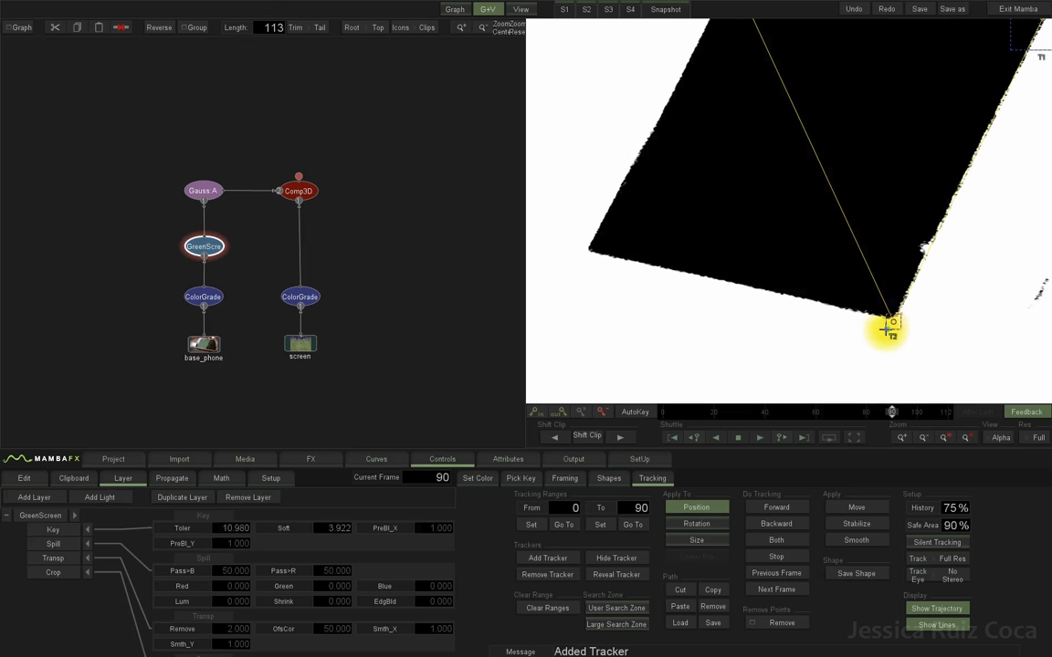
scroll(861, 364, down, 2)
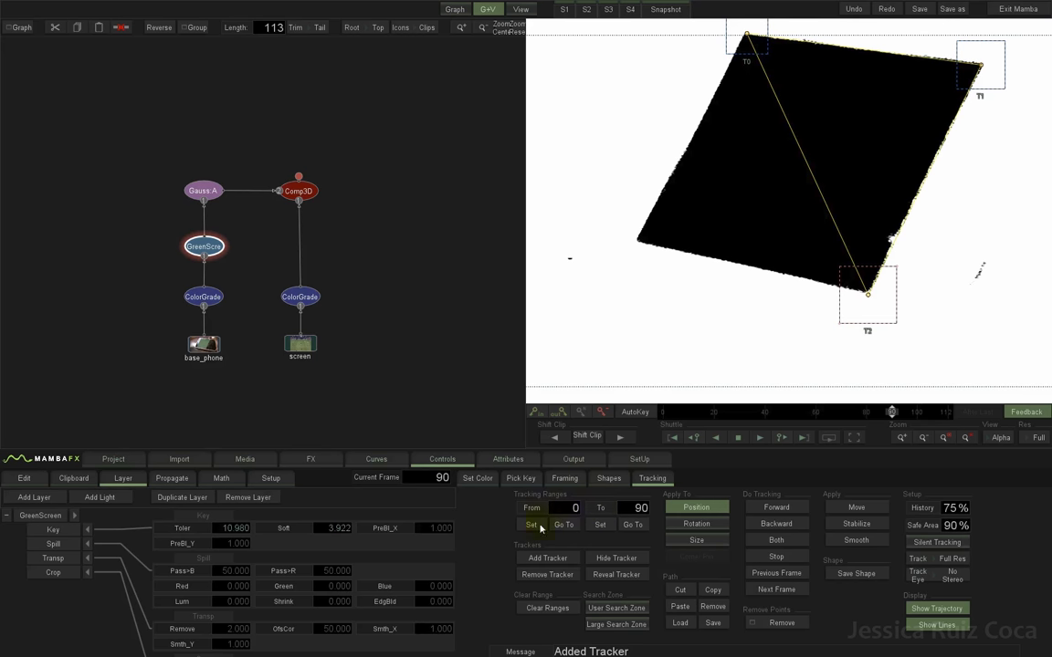
click(537, 558)
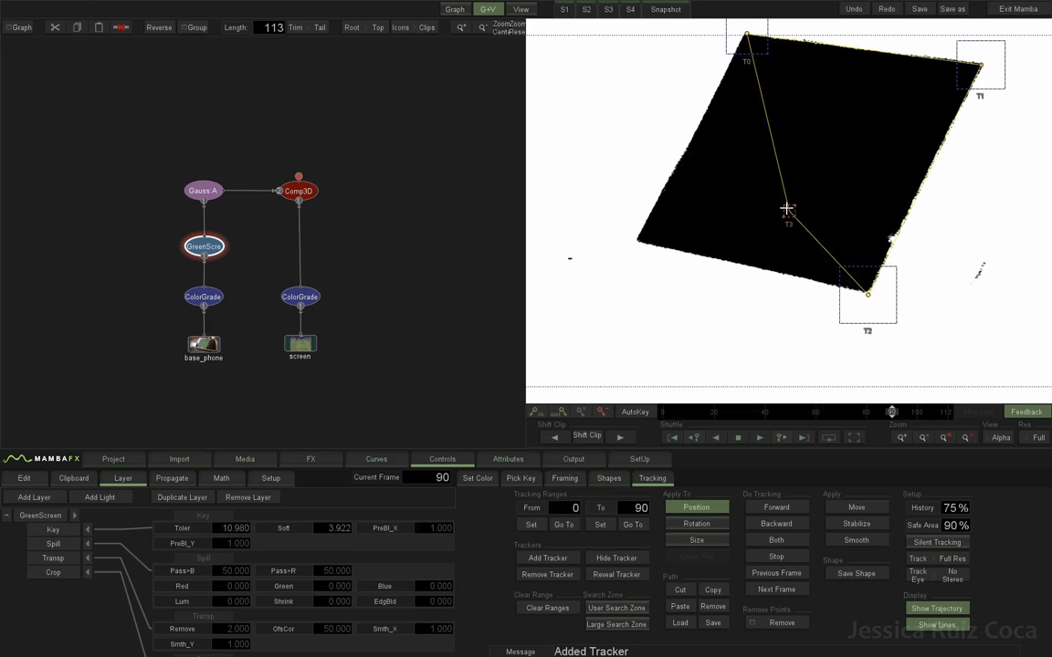
drag(789, 213, 637, 239)
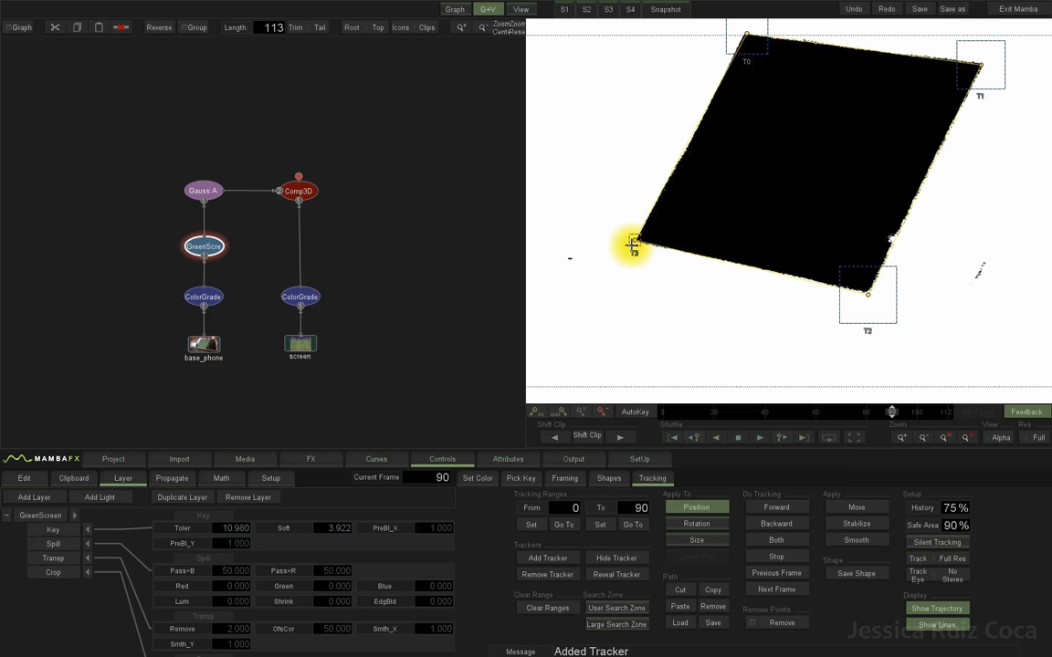
scroll(638, 261, up, 2)
drag(639, 261, 617, 276)
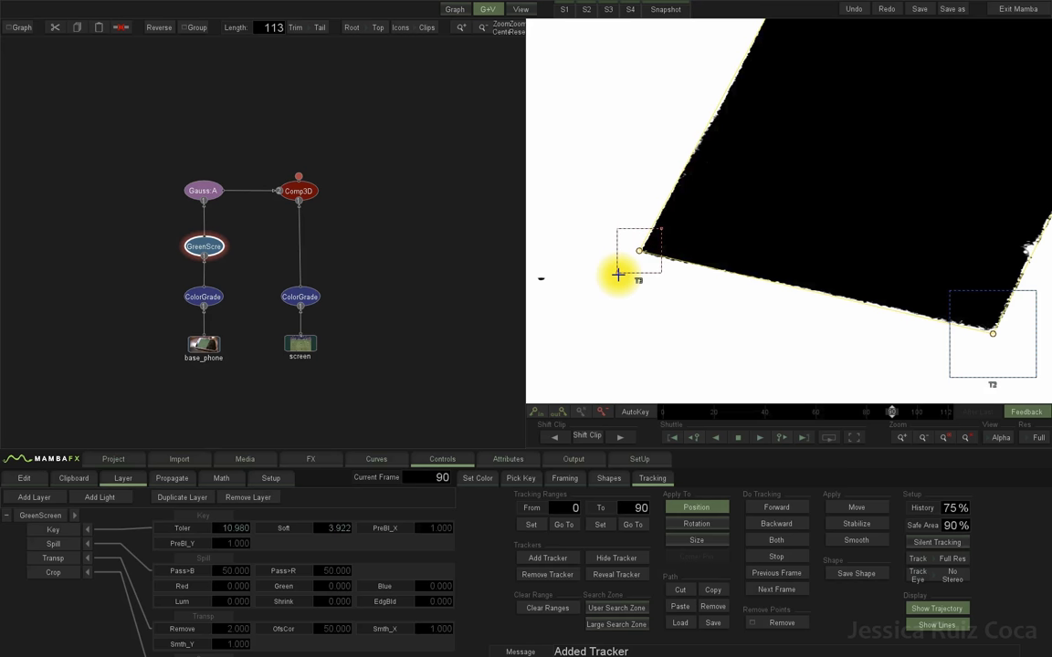
scroll(721, 260, down, 2)
scroll(790, 278, down, 1)
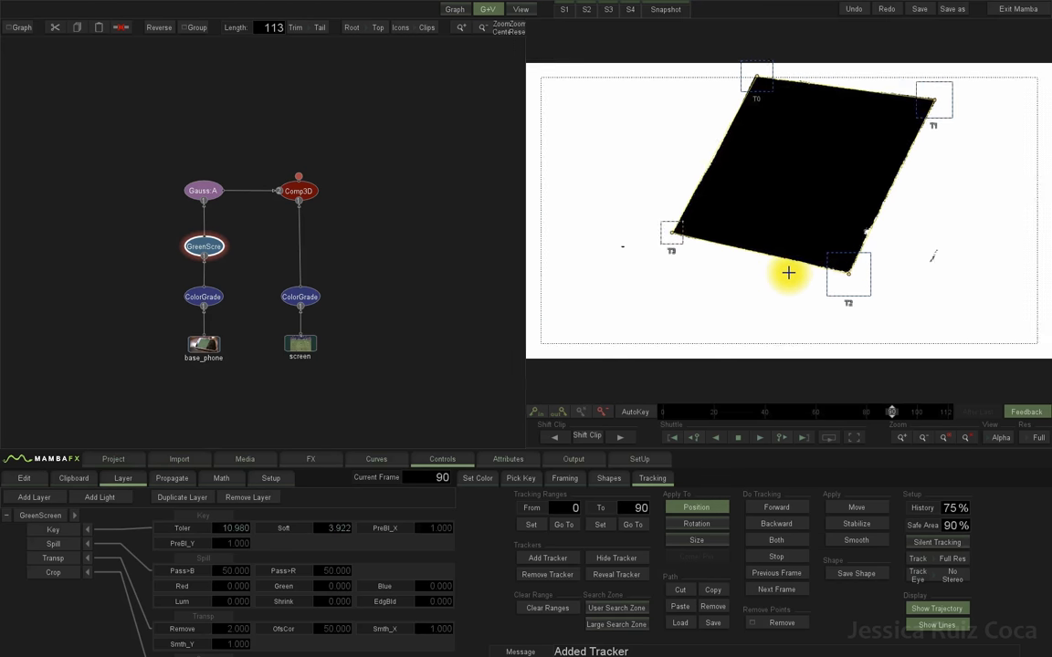
scroll(776, 285, up, 2)
scroll(795, 274, down, 2)
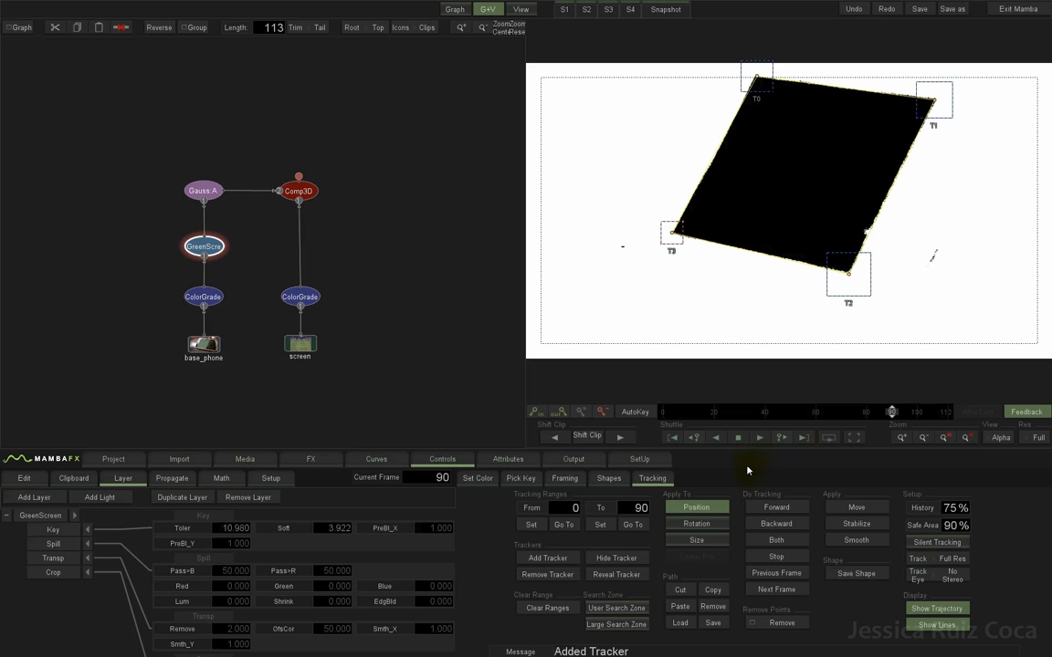
Track the four corners backward from frame 90 and play back the tracked frames
click(776, 525)
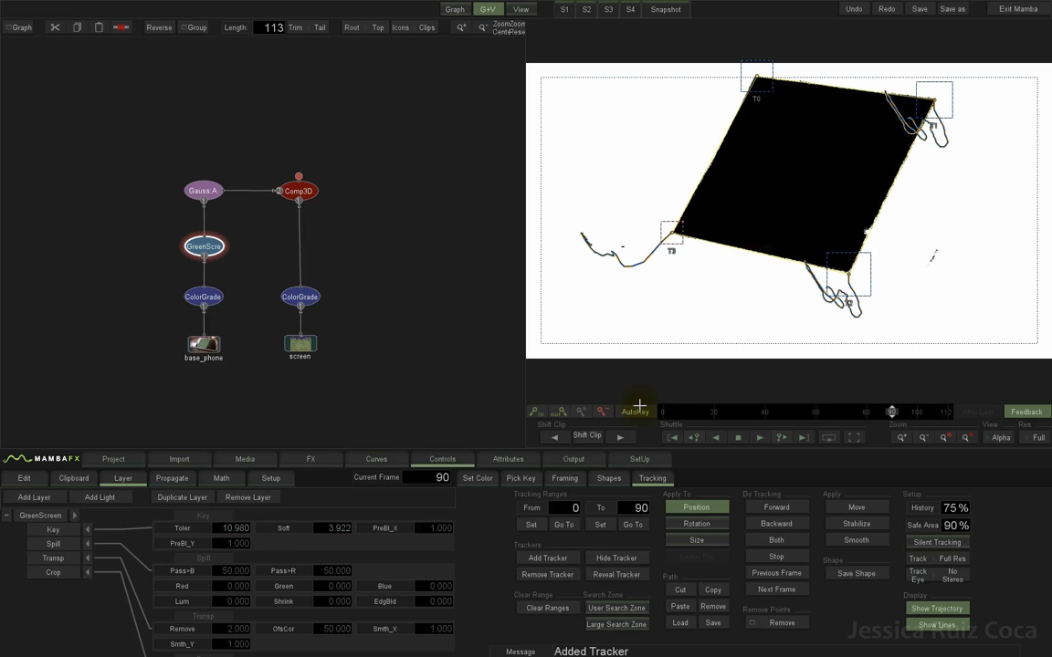
drag(882, 412, 661, 417)
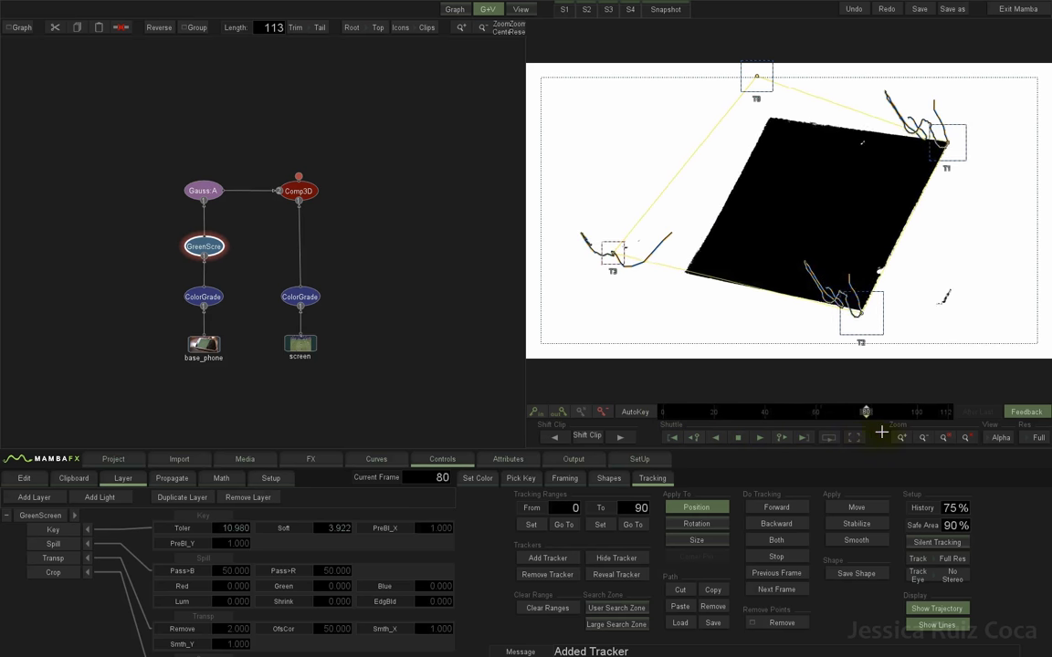
click(748, 412)
key(Home)
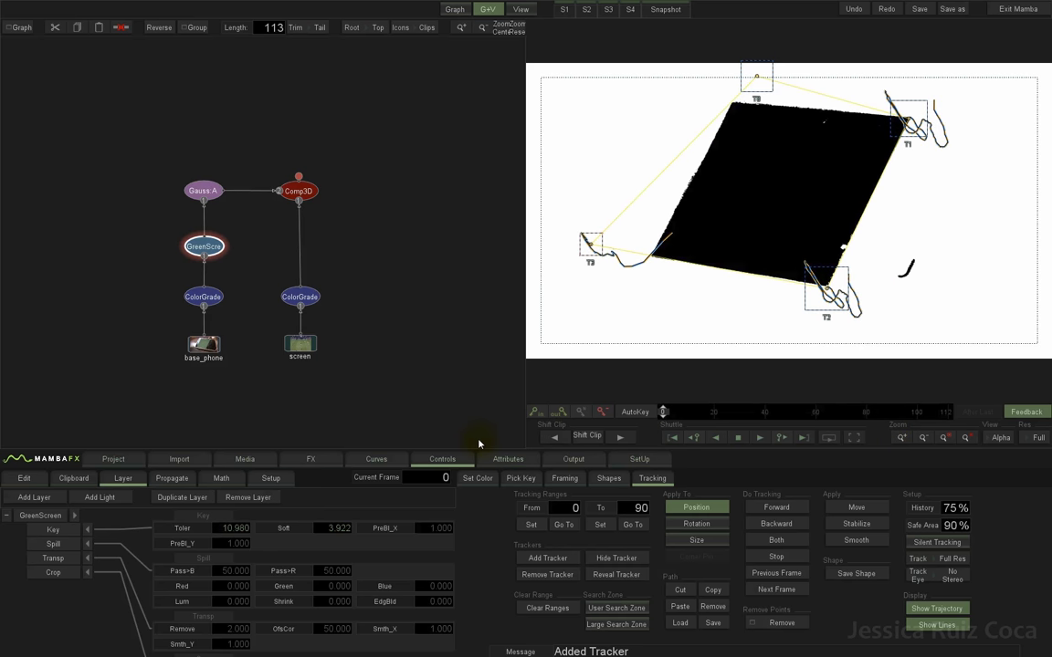
Move T3 back onto the phone's left corner at frame 33, then review frames through 43 and return to frame 0
drag(664, 412, 746, 412)
drag(584, 235, 631, 236)
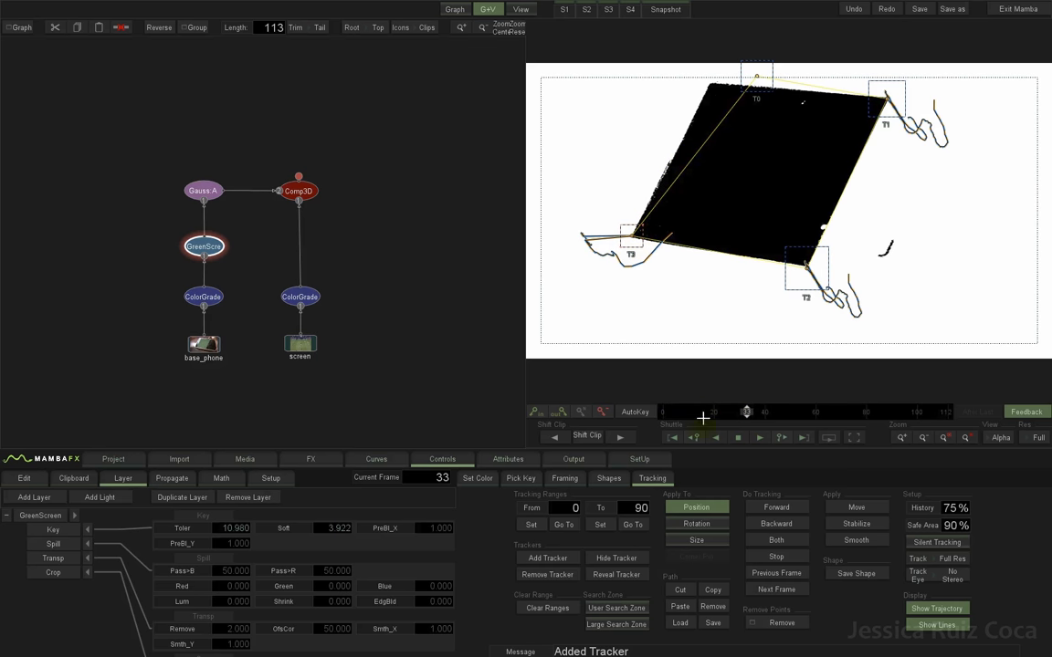
mouse_move(746, 411)
mouse_down()
mouse_move(693, 411)
mouse_move(772, 415)
mouse_up()
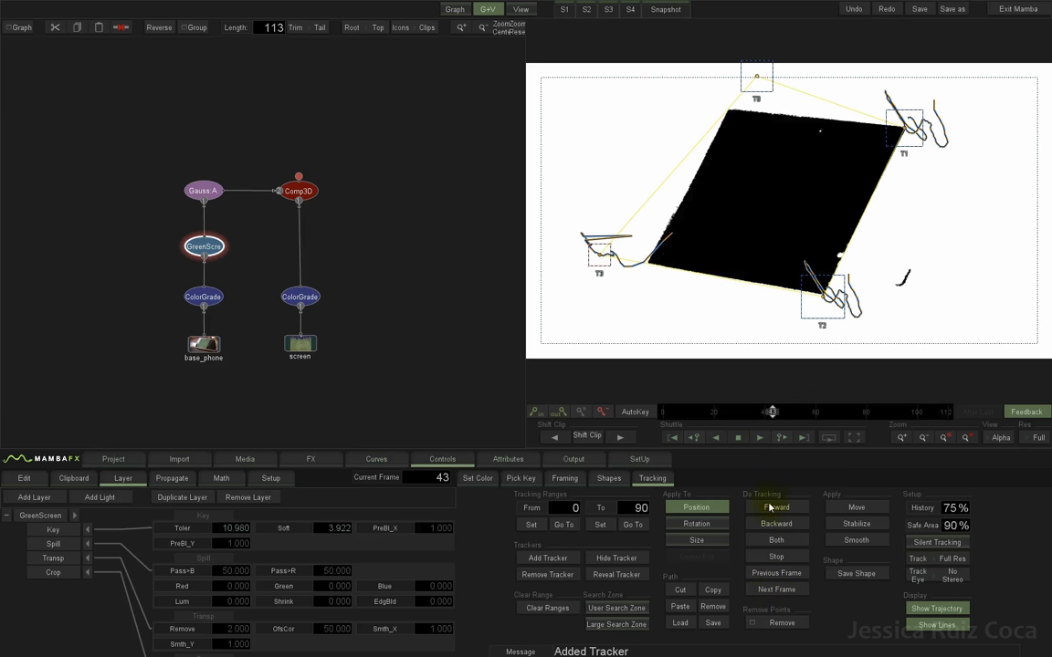
drag(771, 412, 650, 414)
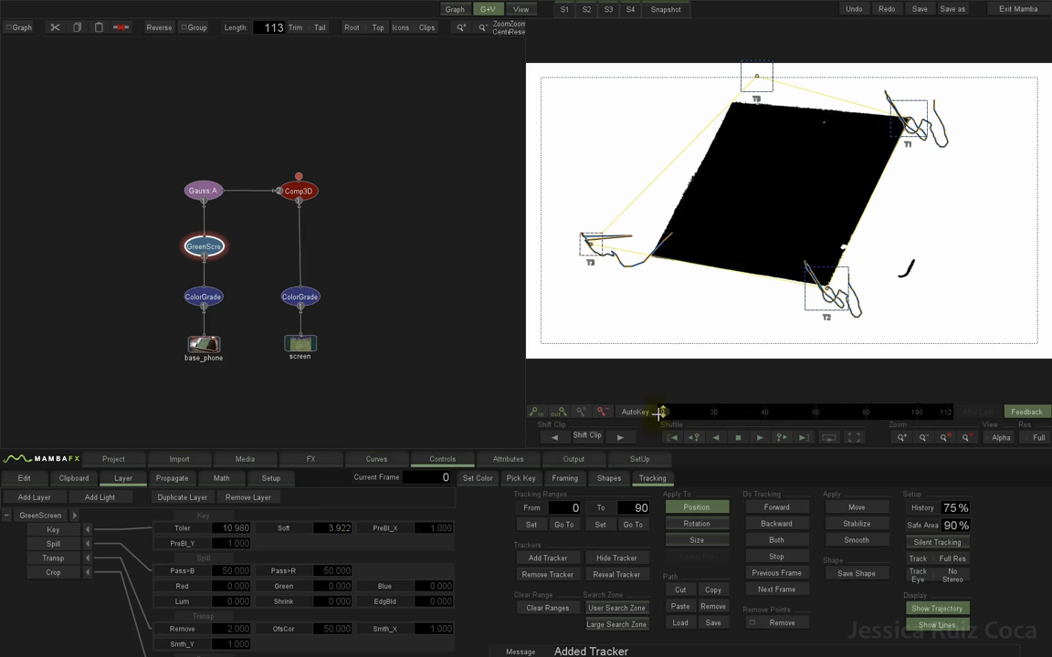
scroll(751, 294, down, 2)
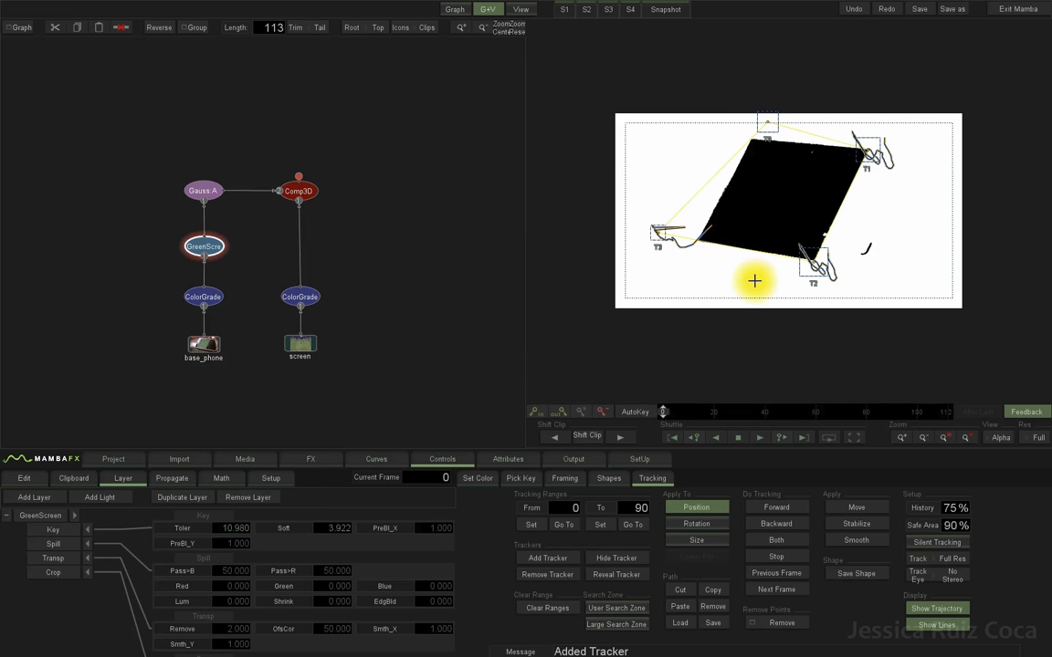
scroll(754, 281, up, 1)
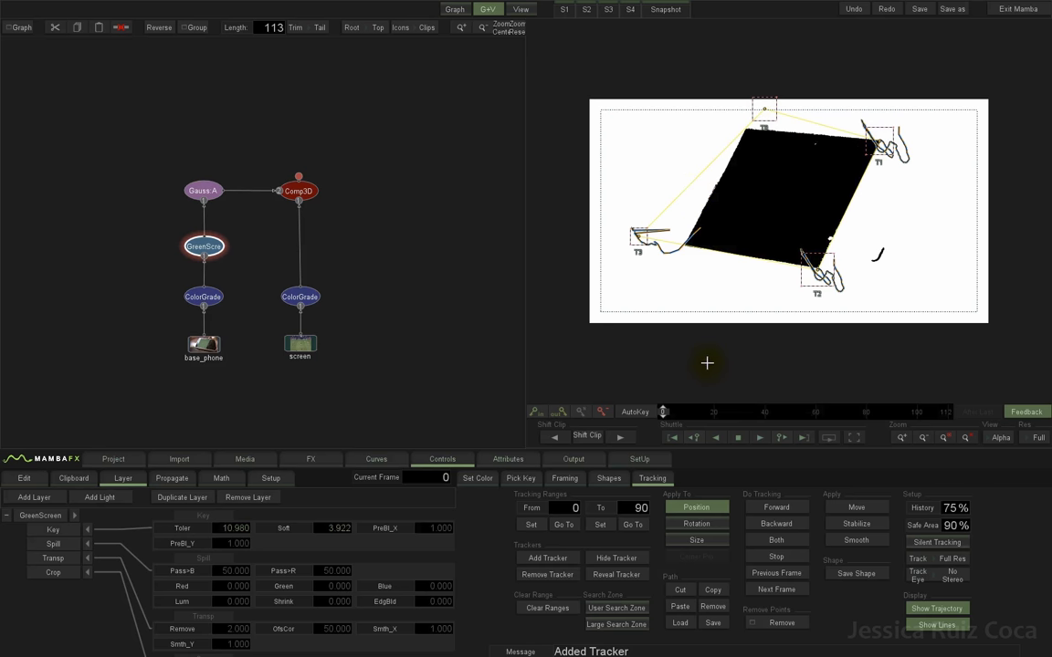
Save the four corner trackers to a file named phone_greenScreenH
click(713, 623)
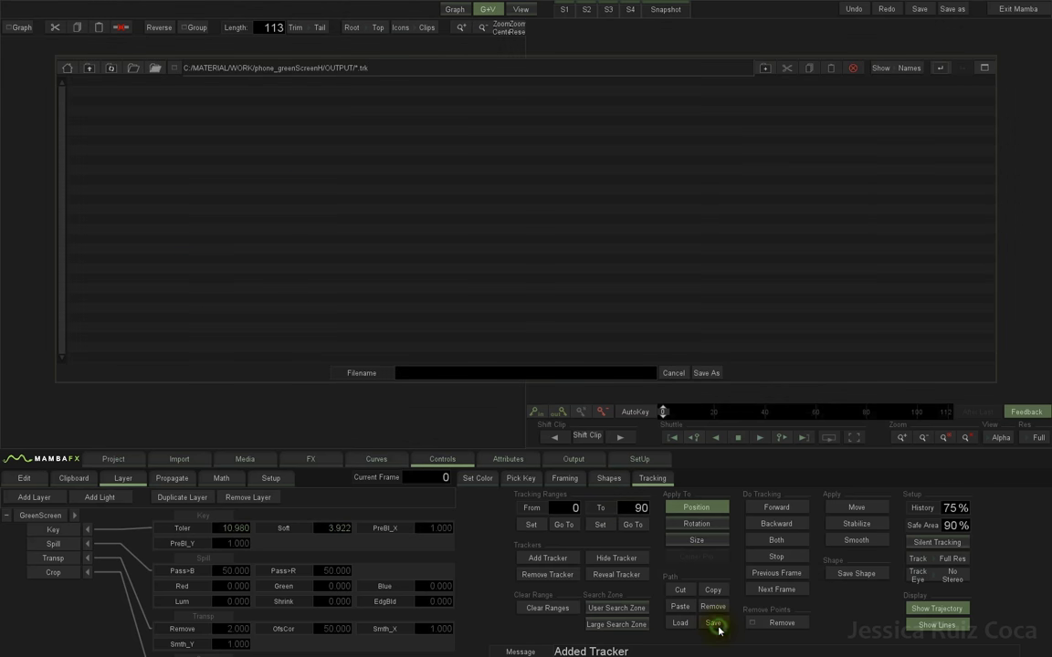
click(415, 374)
text(phone_green)
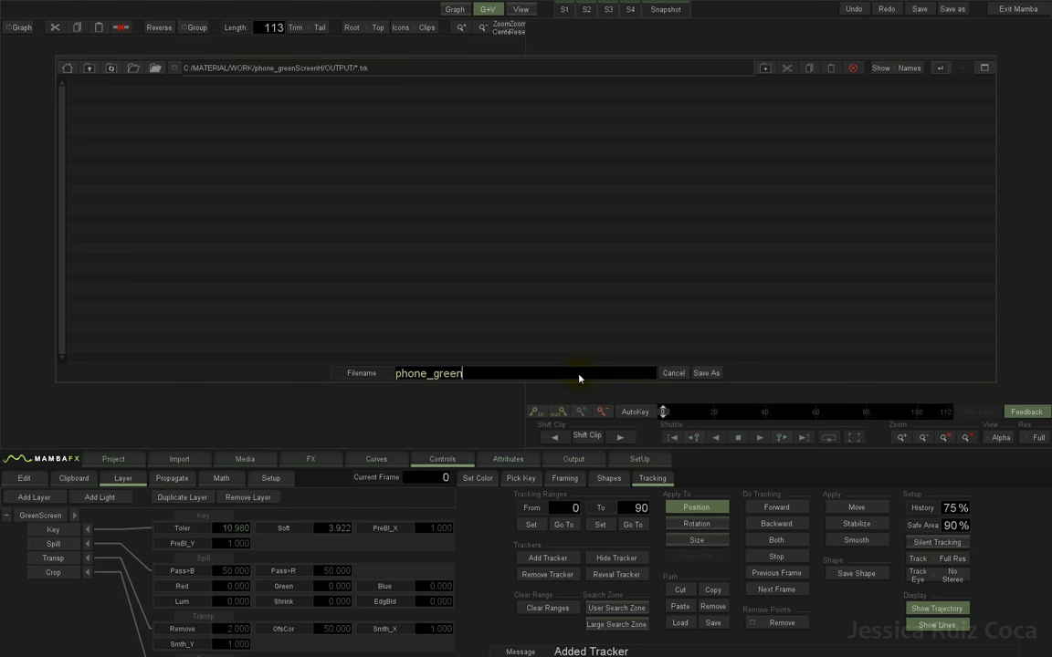
text(ScreenH)
click(708, 372)
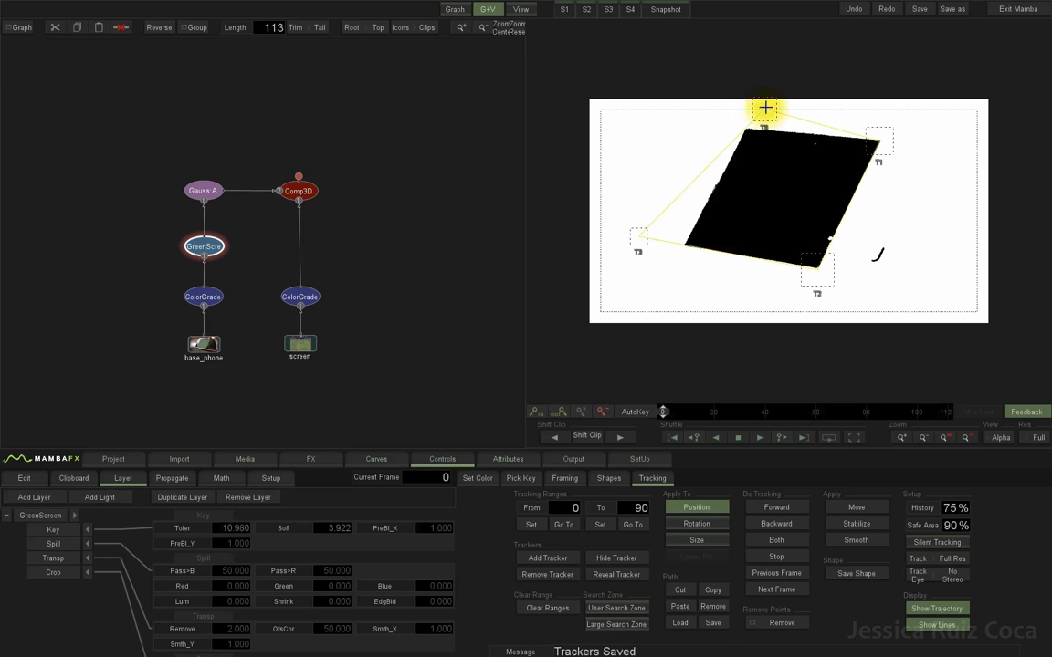
drag(913, 80, 621, 318)
Delete the trackers and load tracker_GScreen_H.trk from the Phone project's OUTPUT folder
click(621, 319)
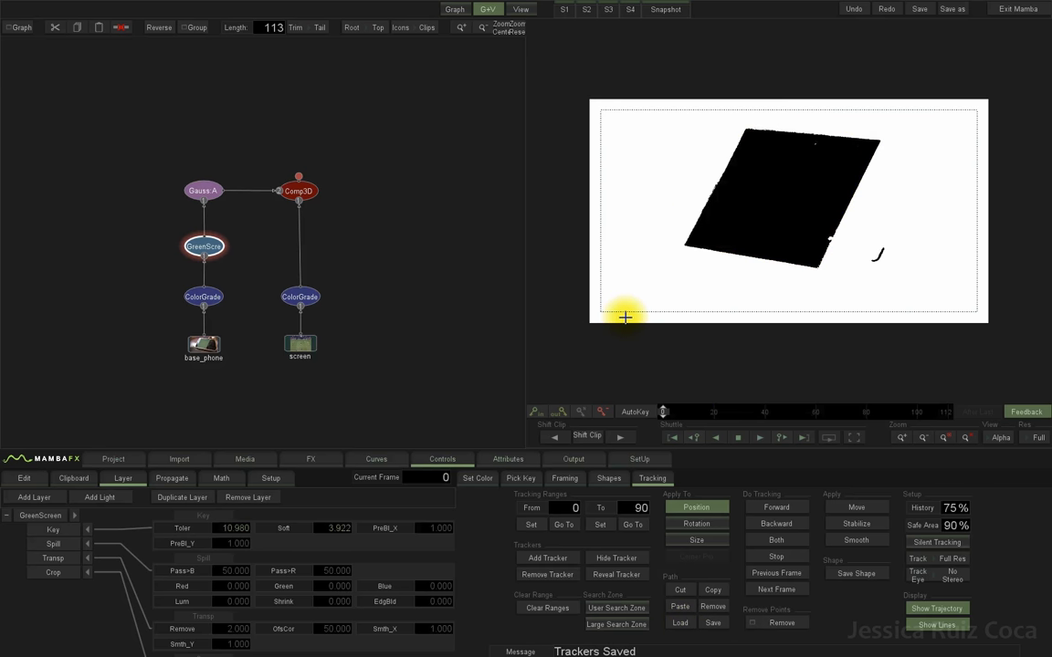
click(681, 624)
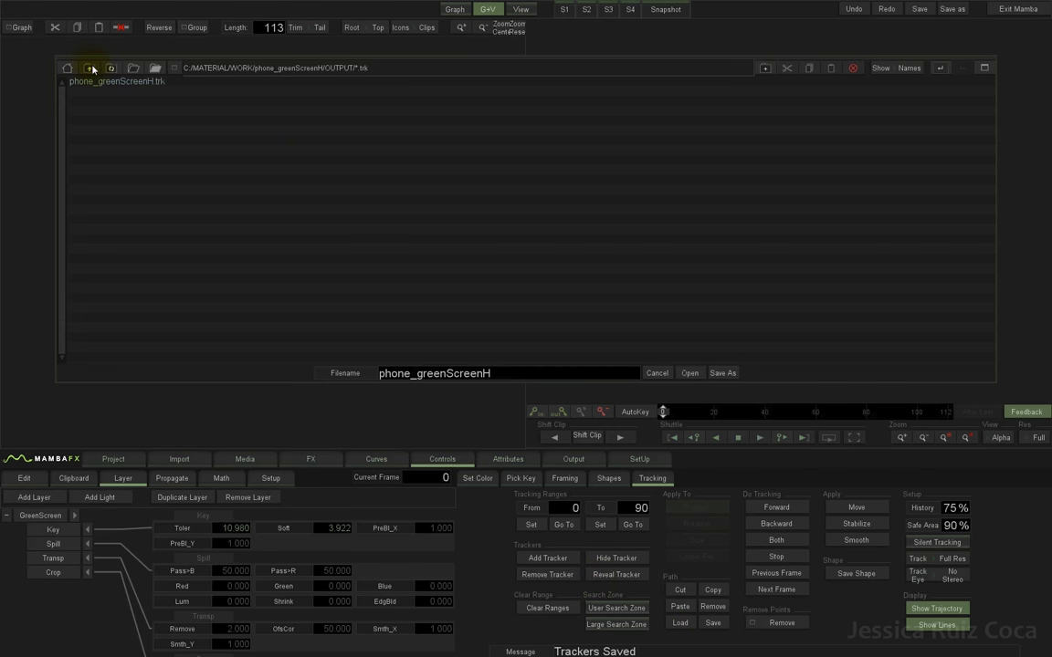
click(92, 67)
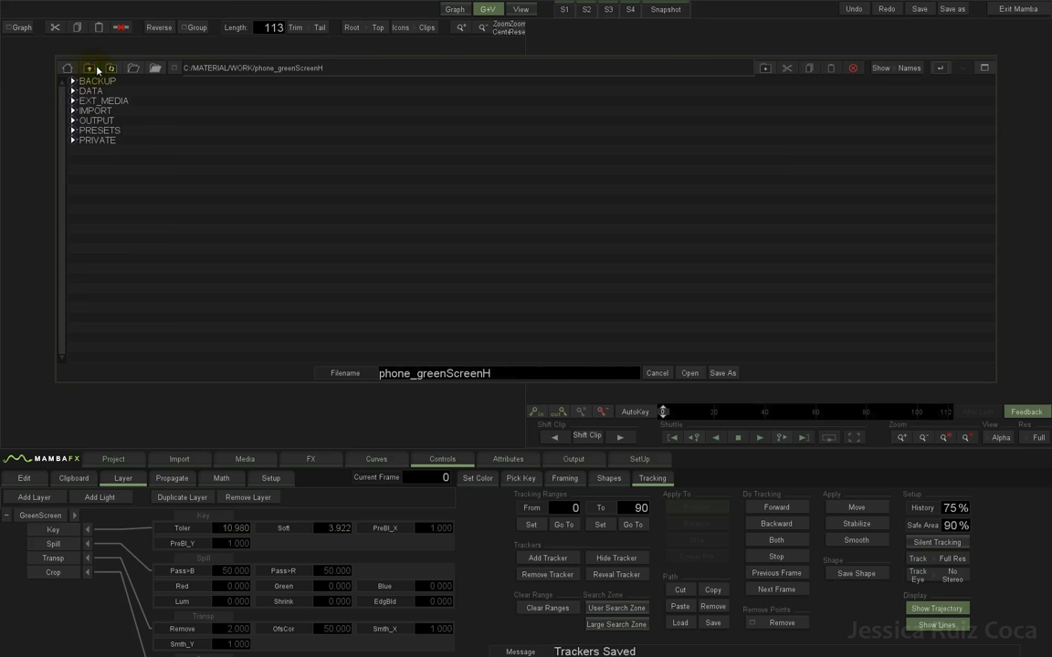
click(90, 68)
click(73, 111)
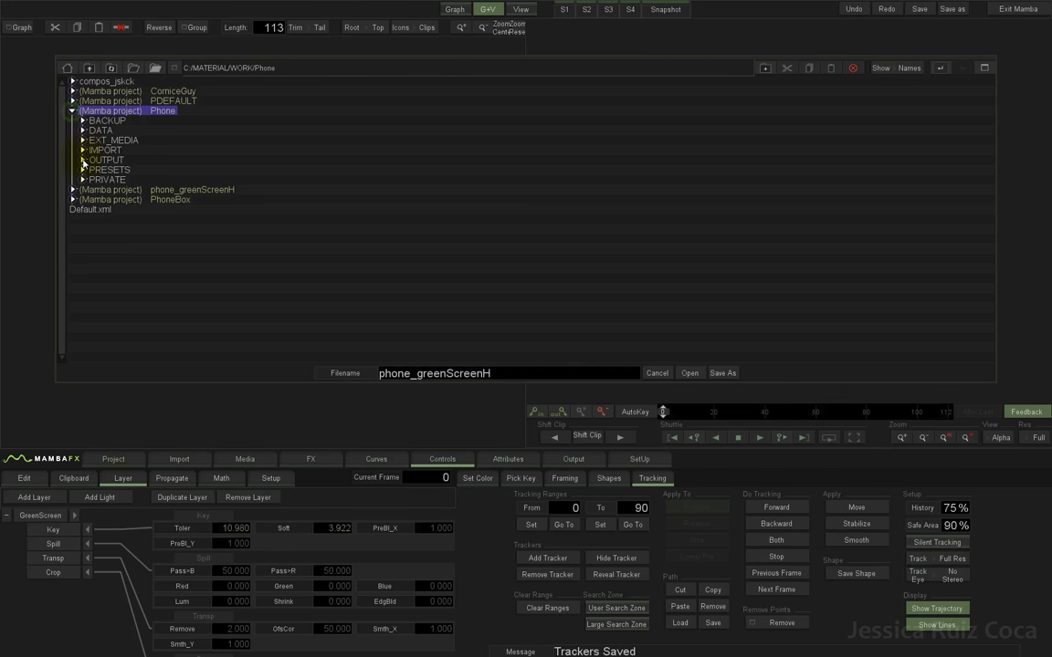
click(82, 161)
click(496, 170)
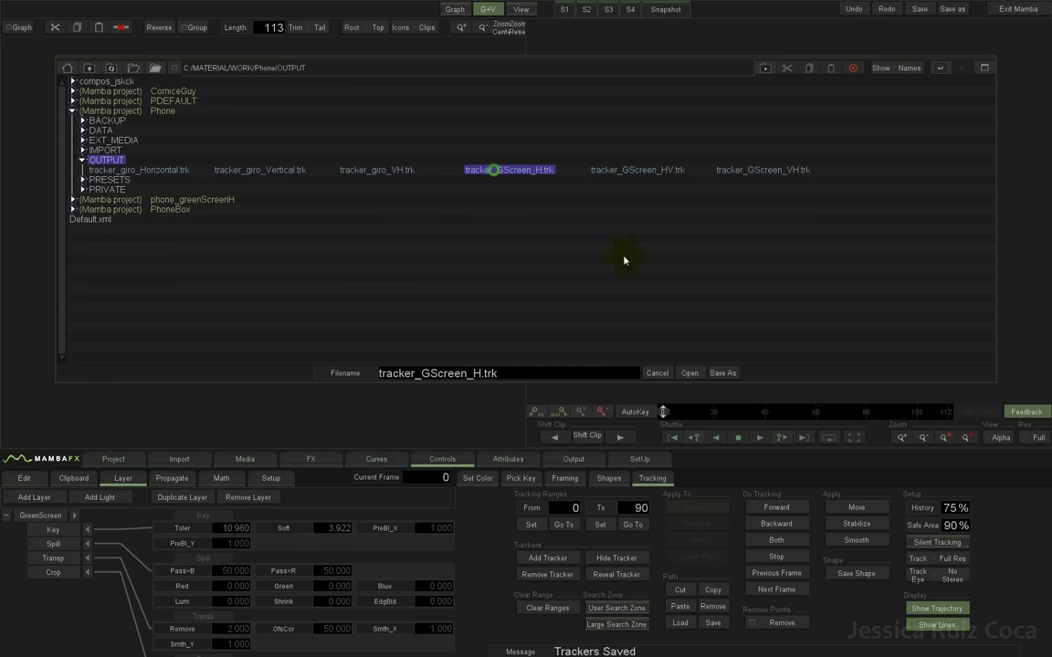
click(692, 374)
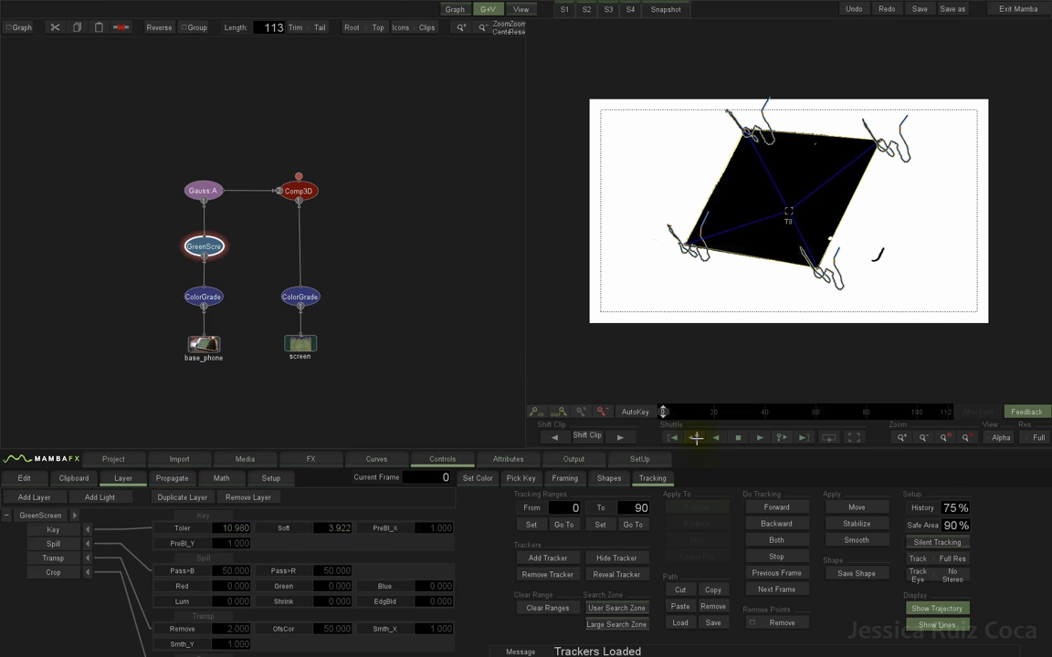
mouse_move(670, 412)
mouse_down()
mouse_move(826, 412)
mouse_move(668, 413)
mouse_up()
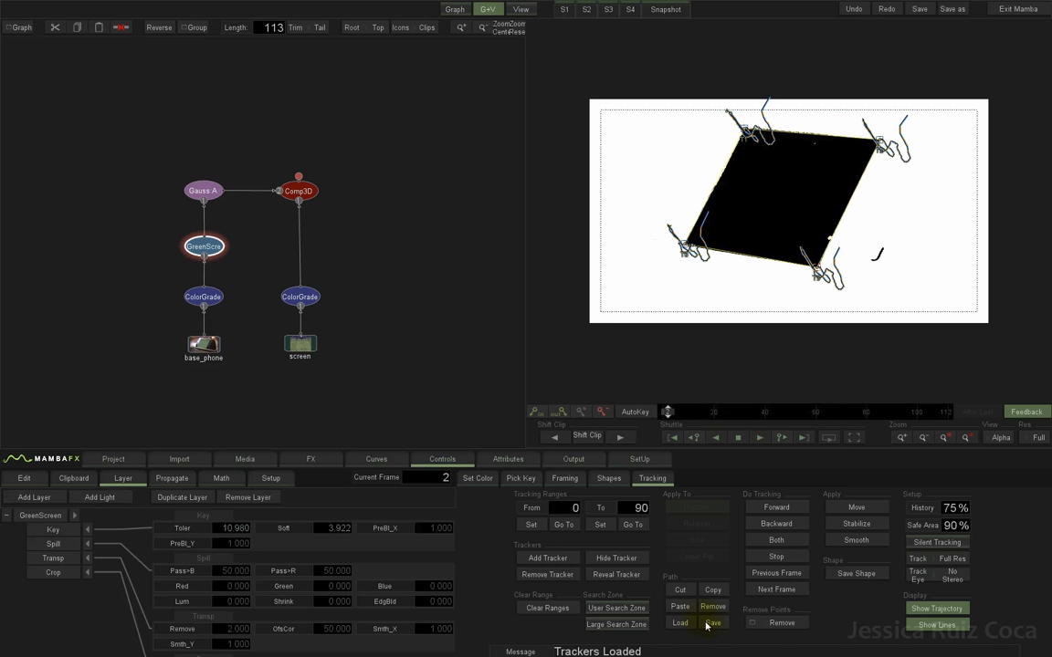
Re-save the loaded trackers as phone_greenScreenH.trk and scrub to check the corners
click(711, 624)
click(92, 81)
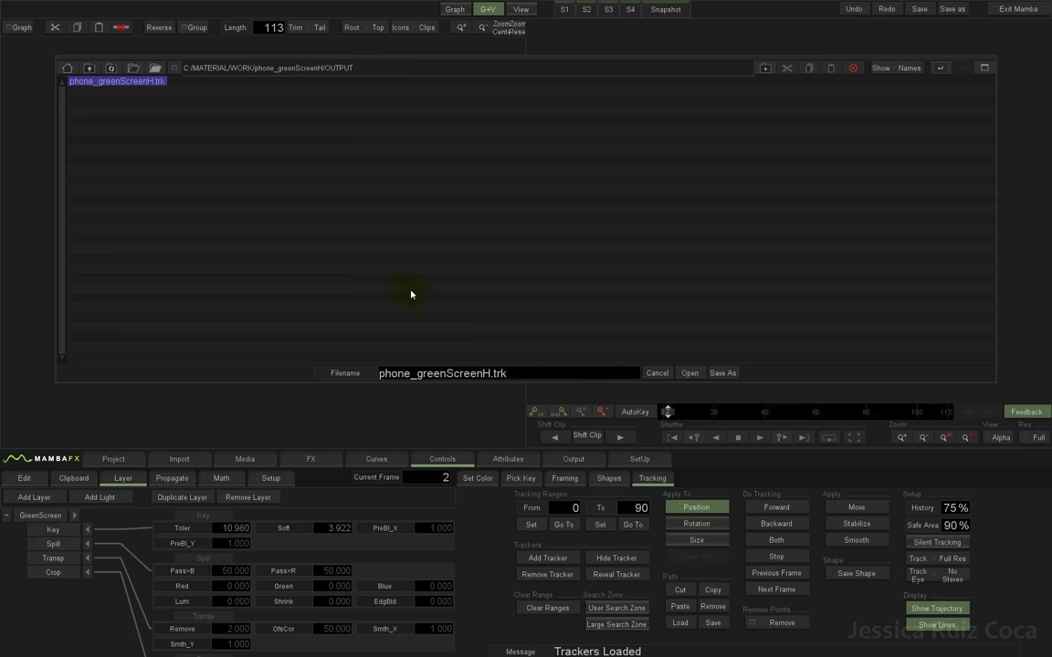
click(723, 373)
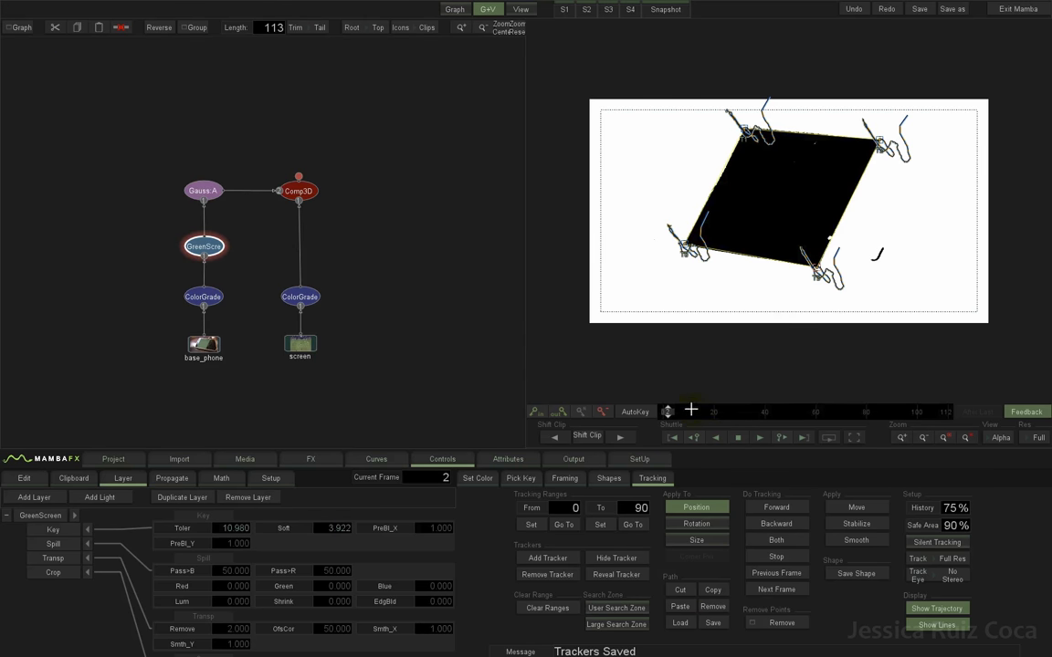
drag(691, 410, 656, 412)
Switch the viewer to RGB and make the trackers corner-pin the Comp3D screen layer
click(1001, 437)
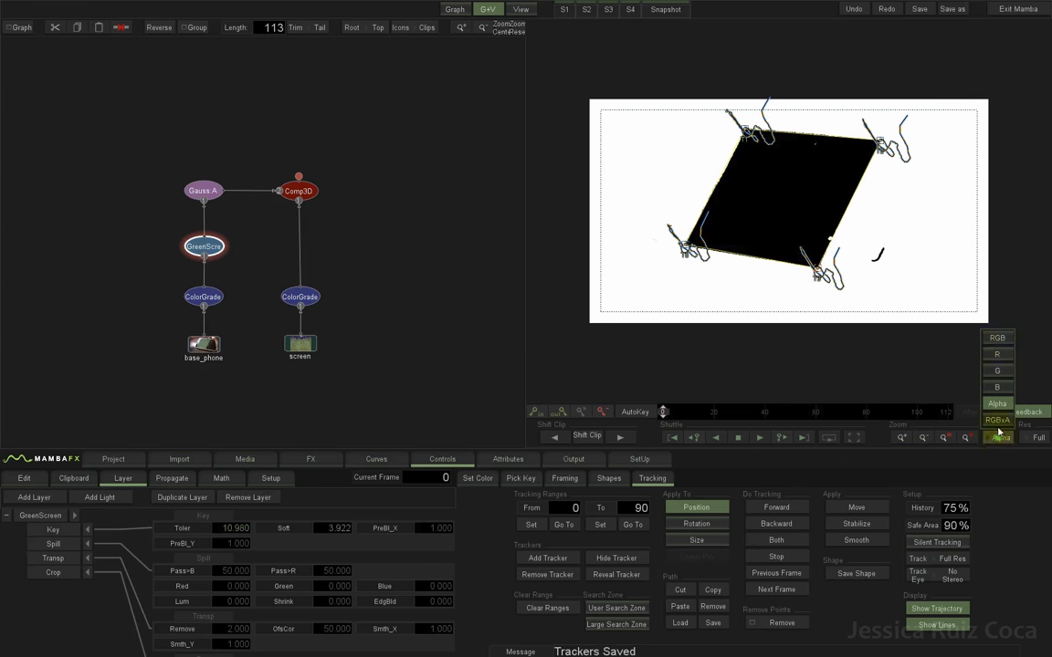
click(994, 334)
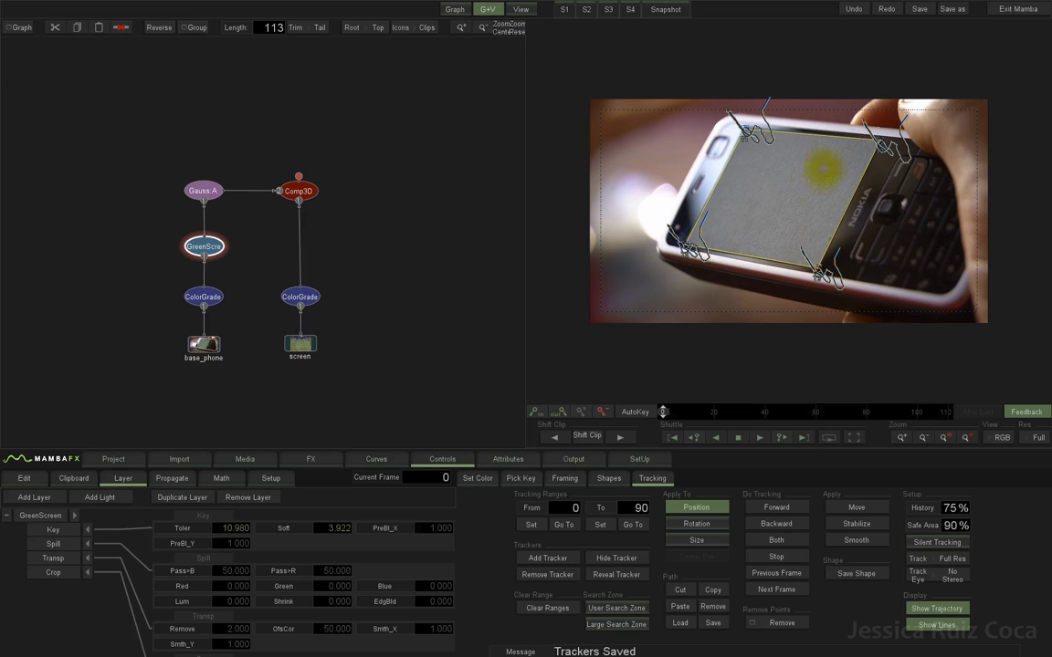
click(307, 190)
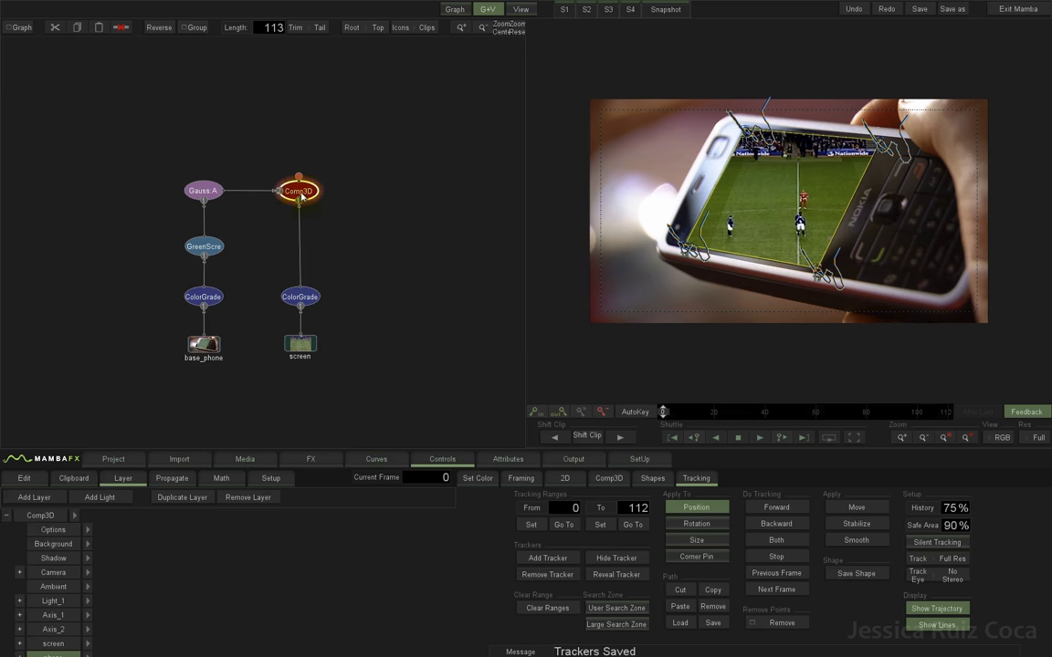
scroll(43, 566, down, 1)
click(44, 636)
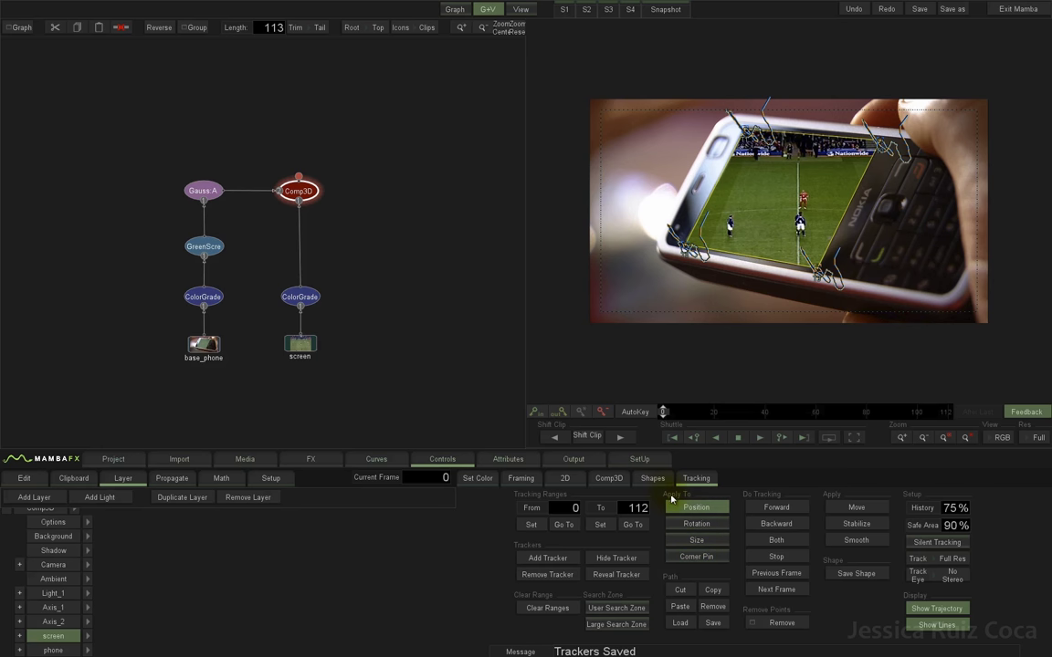
click(696, 556)
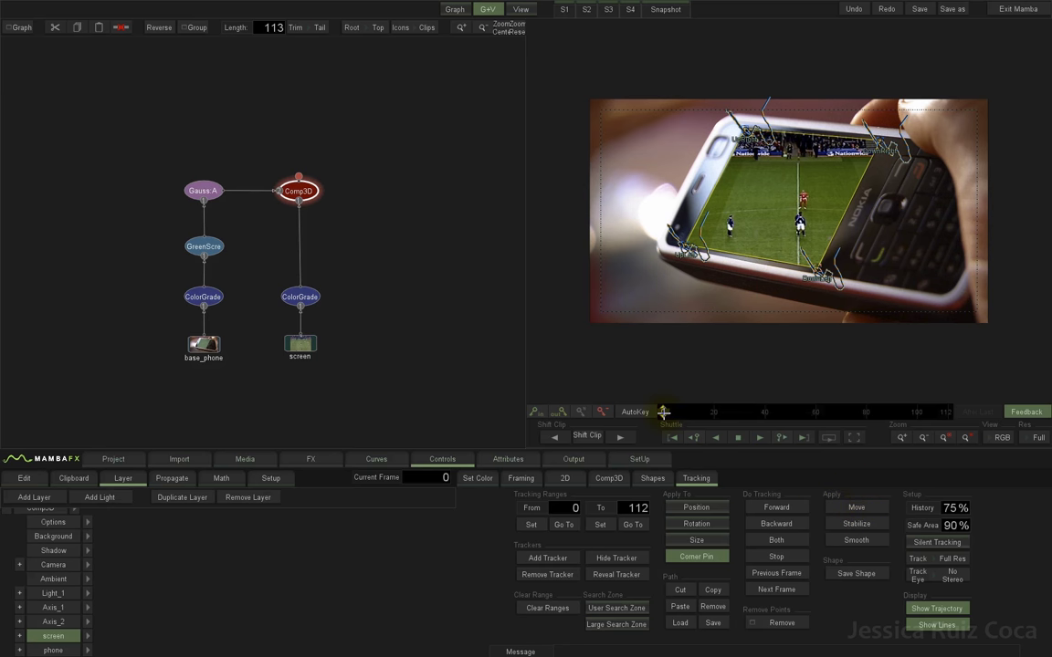
drag(676, 412, 653, 413)
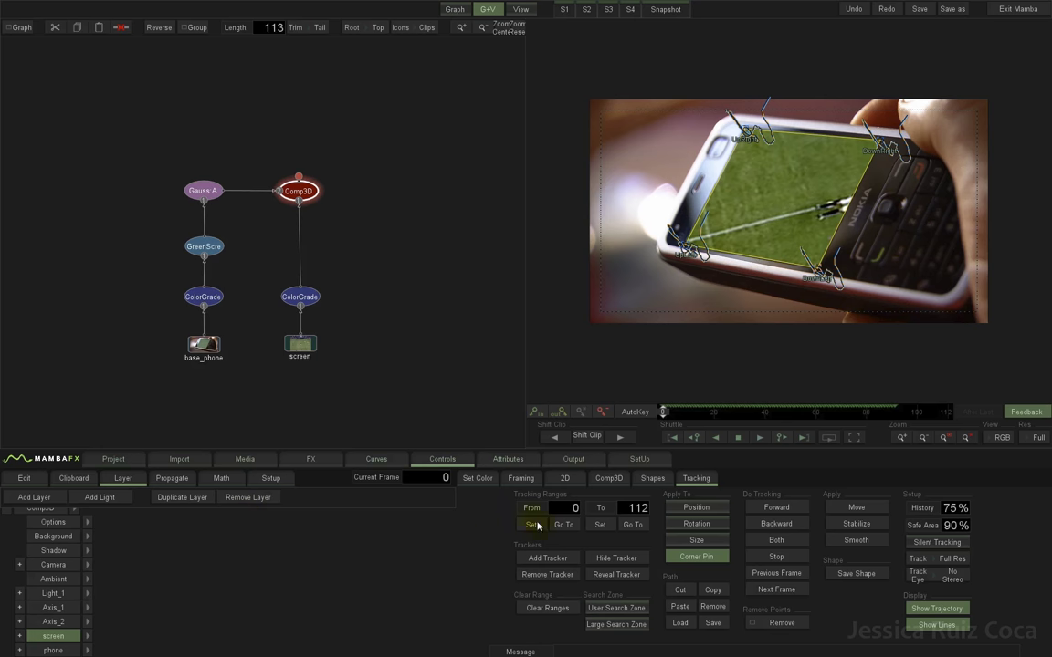
click(19, 636)
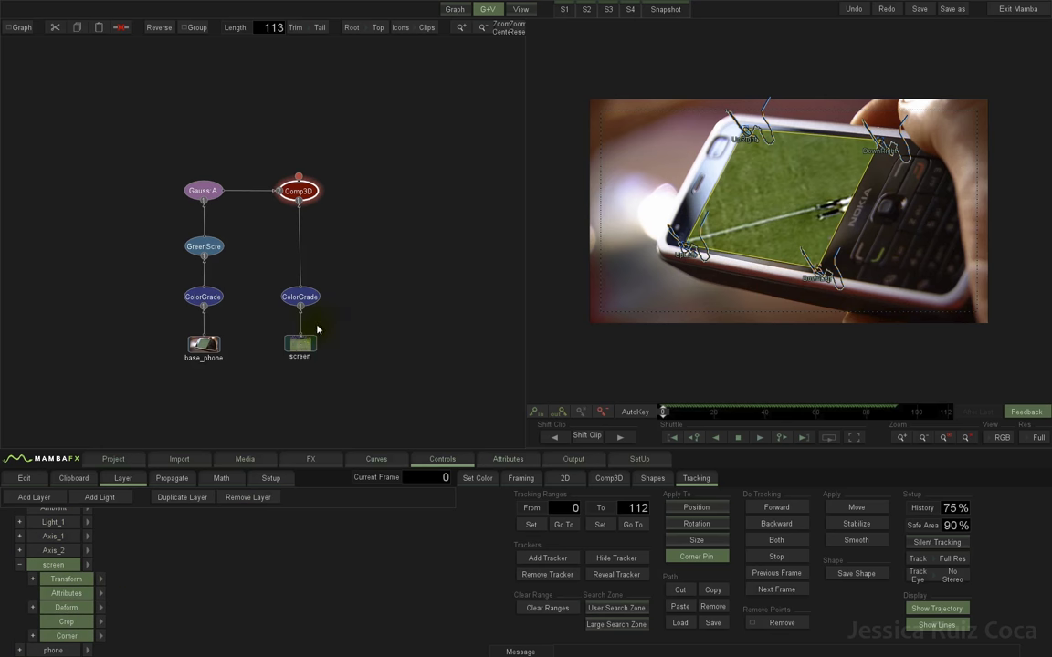
Reset the screen layer's corner-pin Offset values to defaults and scrub to verify the pitch
click(34, 636)
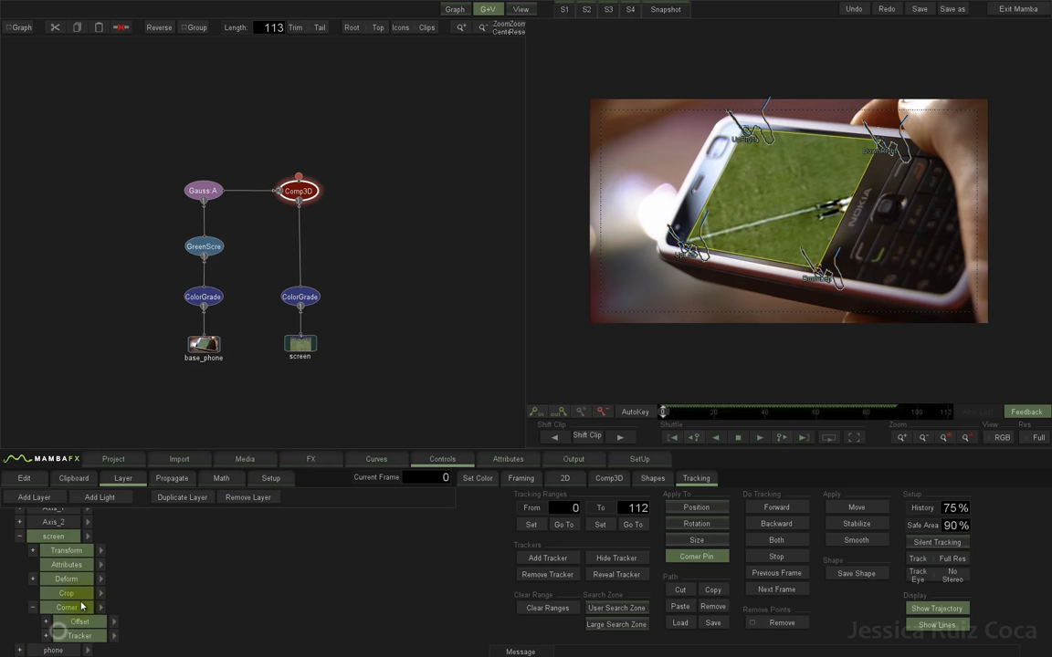
click(100, 607)
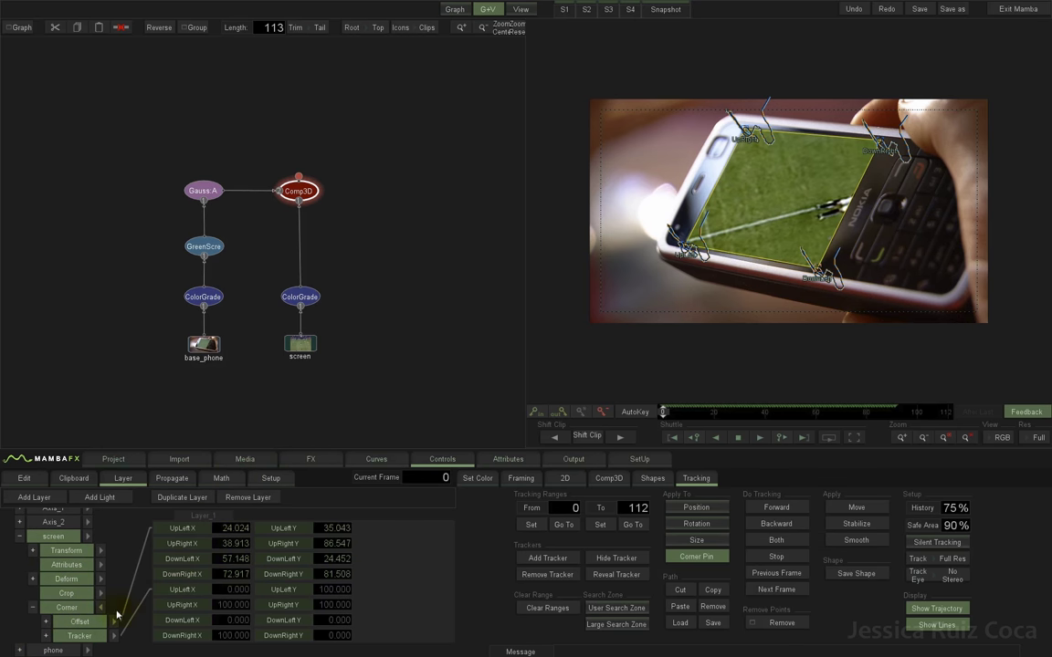
click(79, 622)
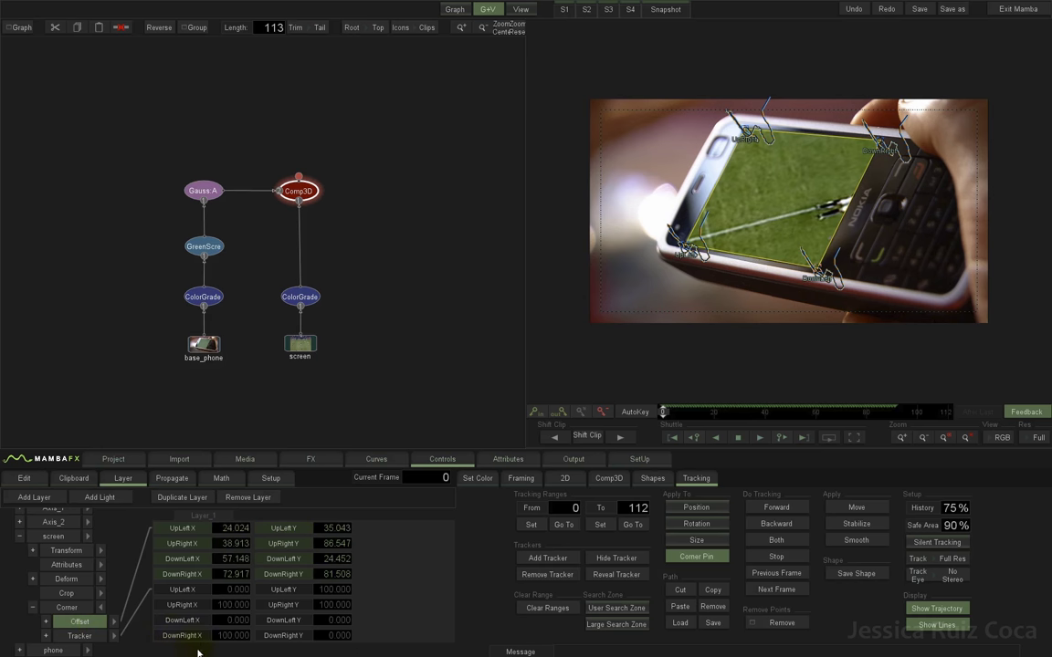
click(89, 637)
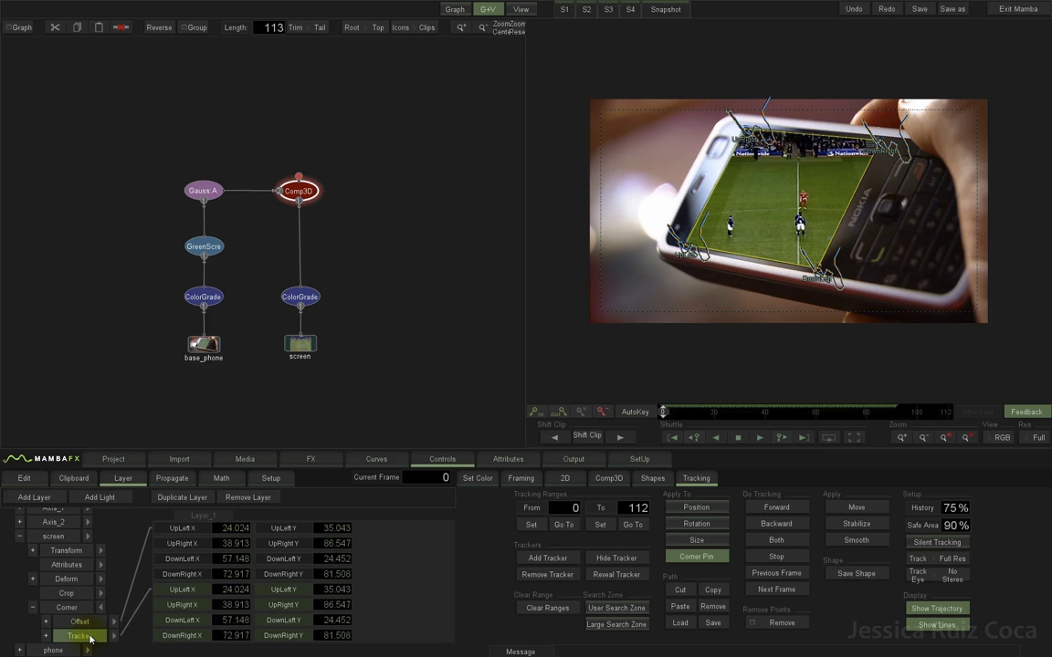
click(92, 625)
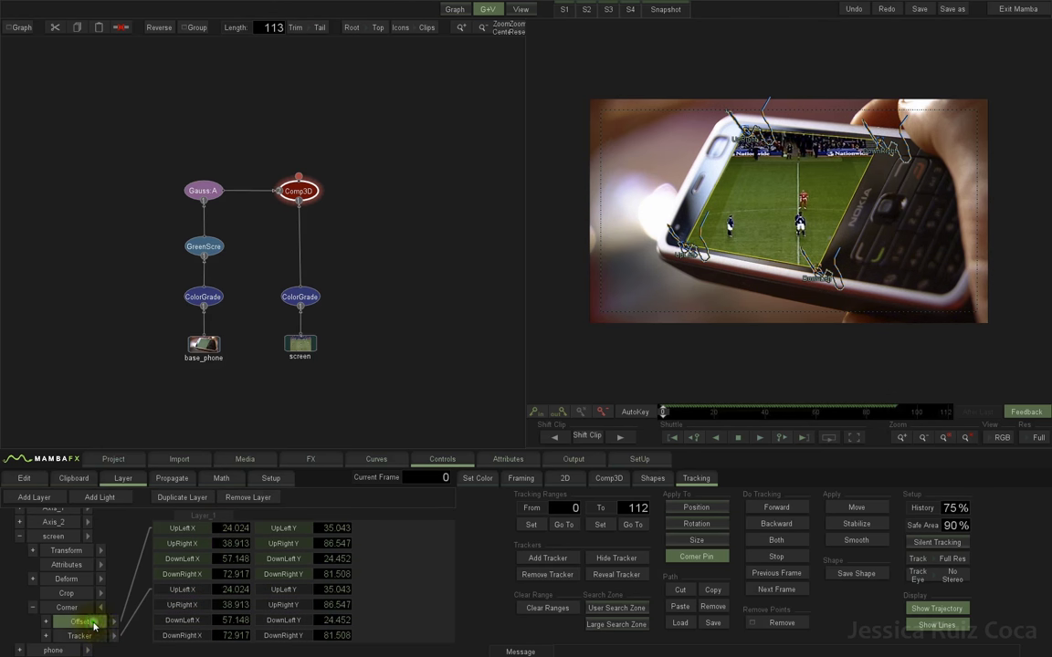
click(94, 625)
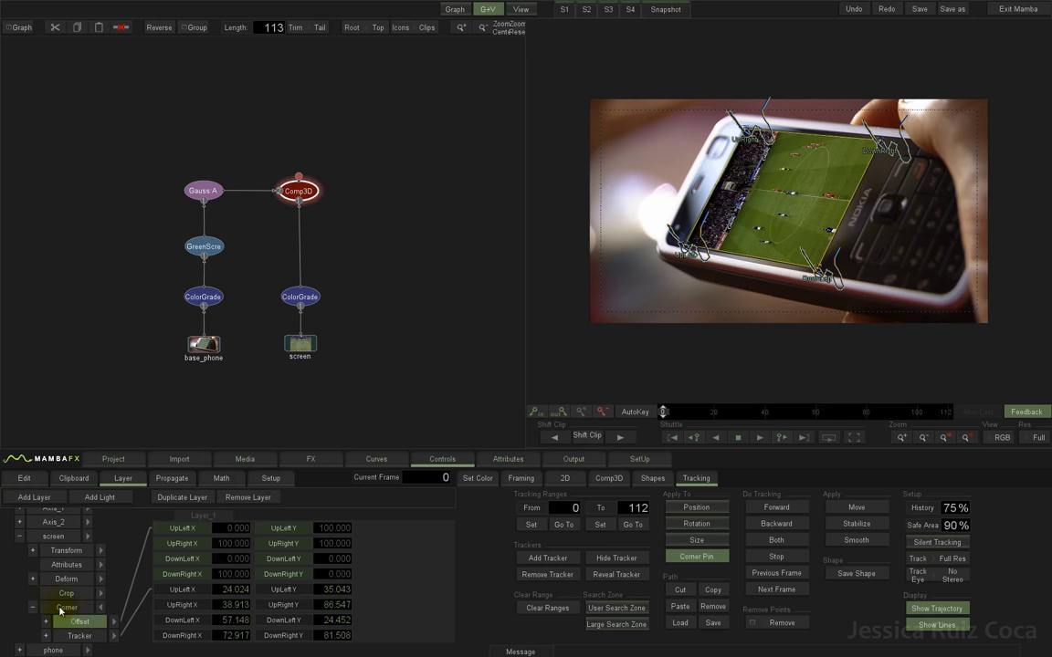
click(665, 412)
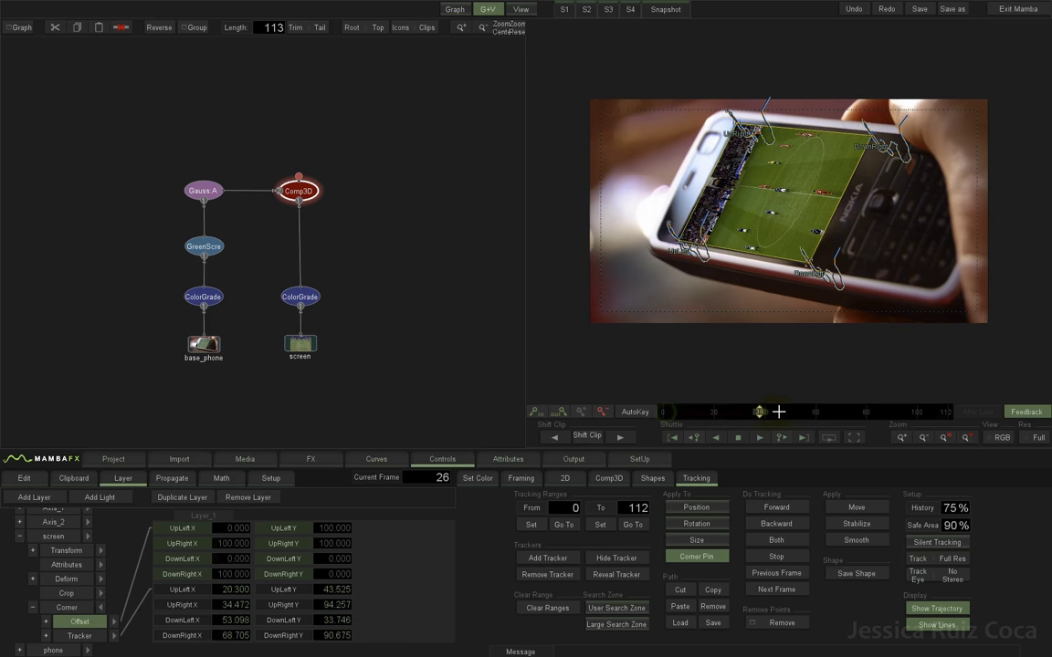
mouse_move(673, 413)
mouse_down()
mouse_move(663, 412)
mouse_move(875, 413)
mouse_move(664, 412)
mouse_up()
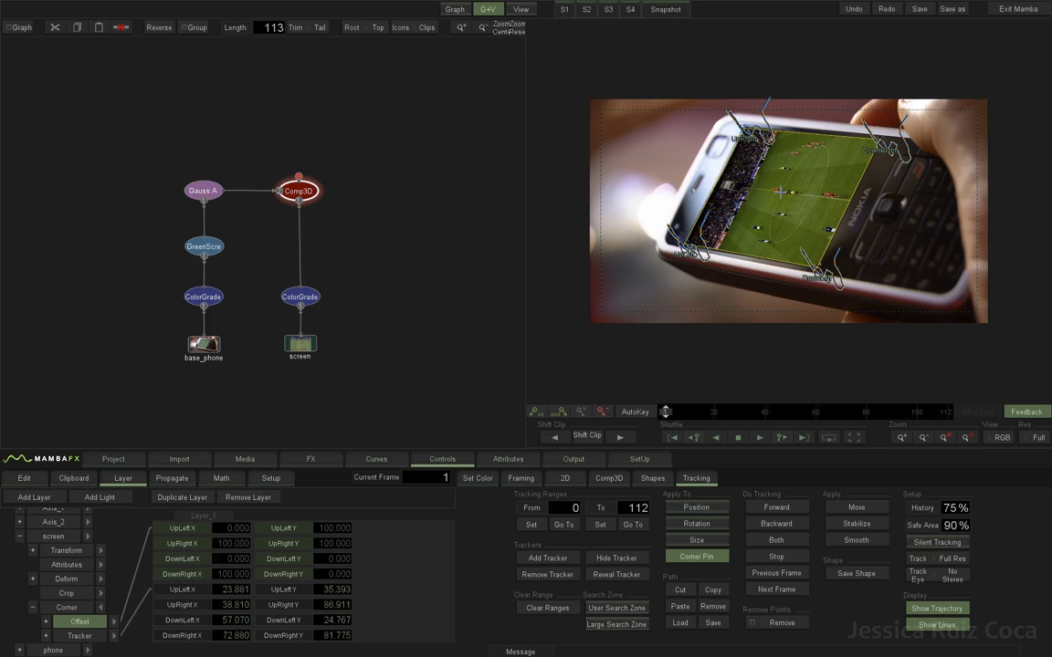
Insert a Framing effect after the football clip's ColorGrade node
click(302, 297)
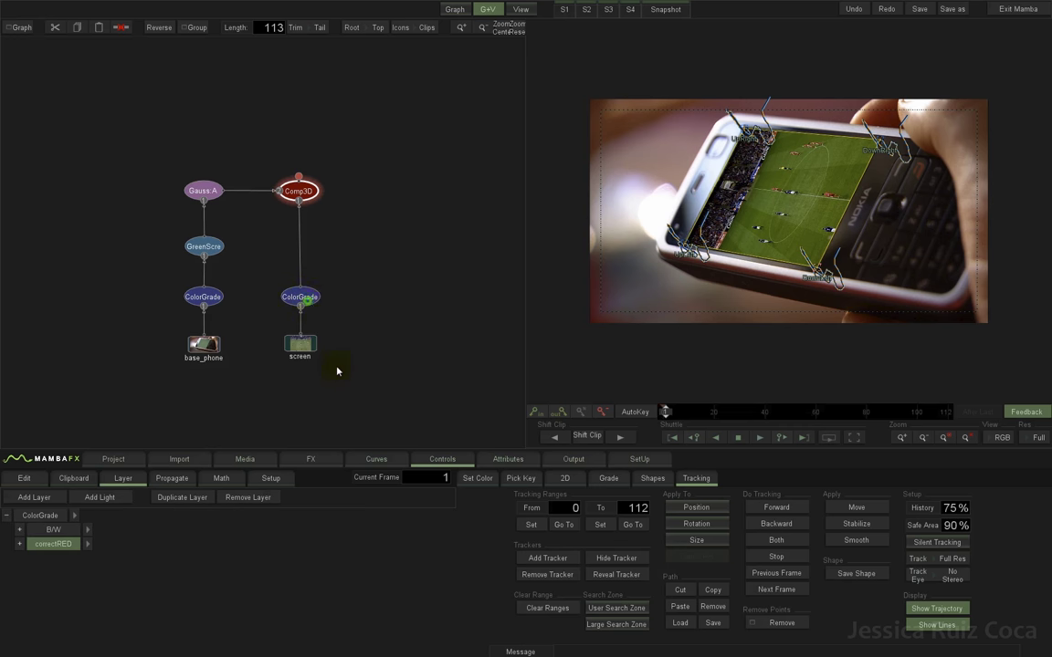
click(312, 460)
click(1004, 494)
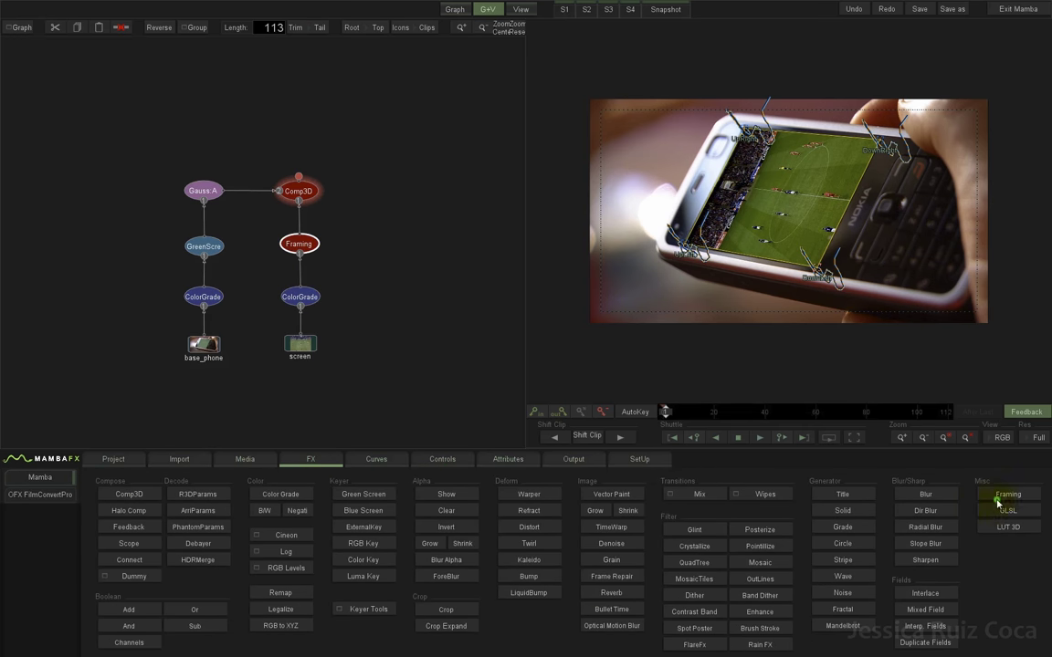
click(308, 246)
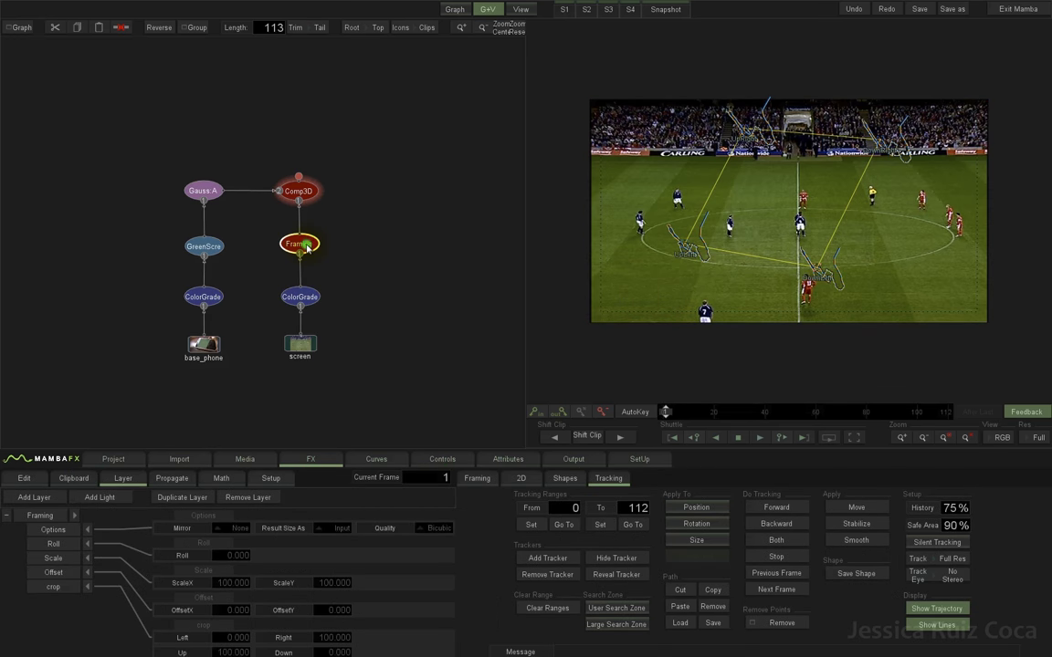
click(308, 192)
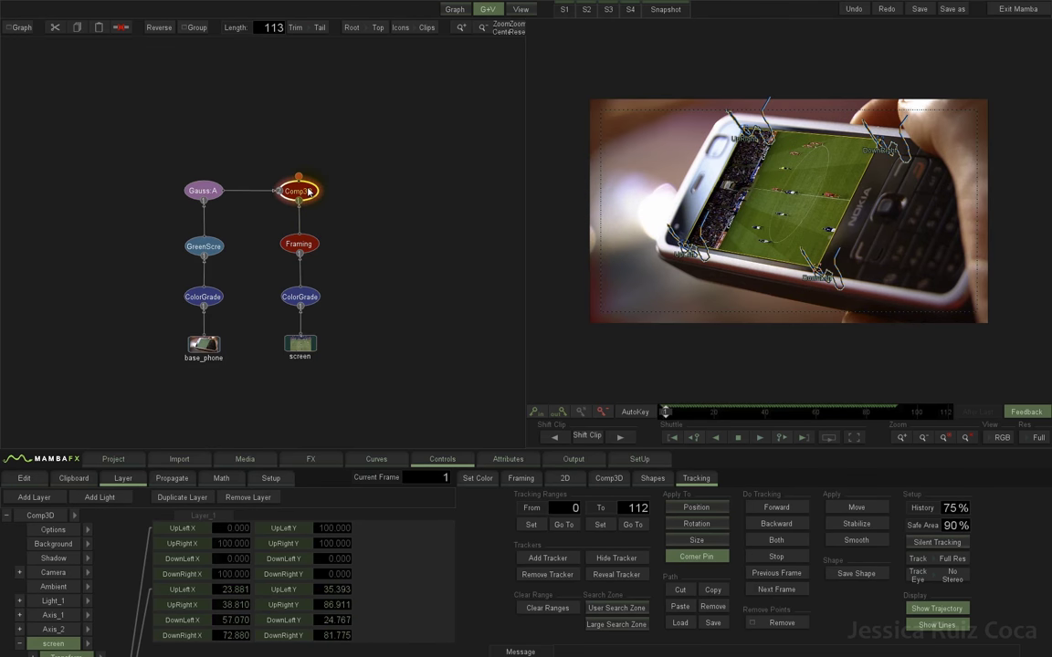
click(303, 244)
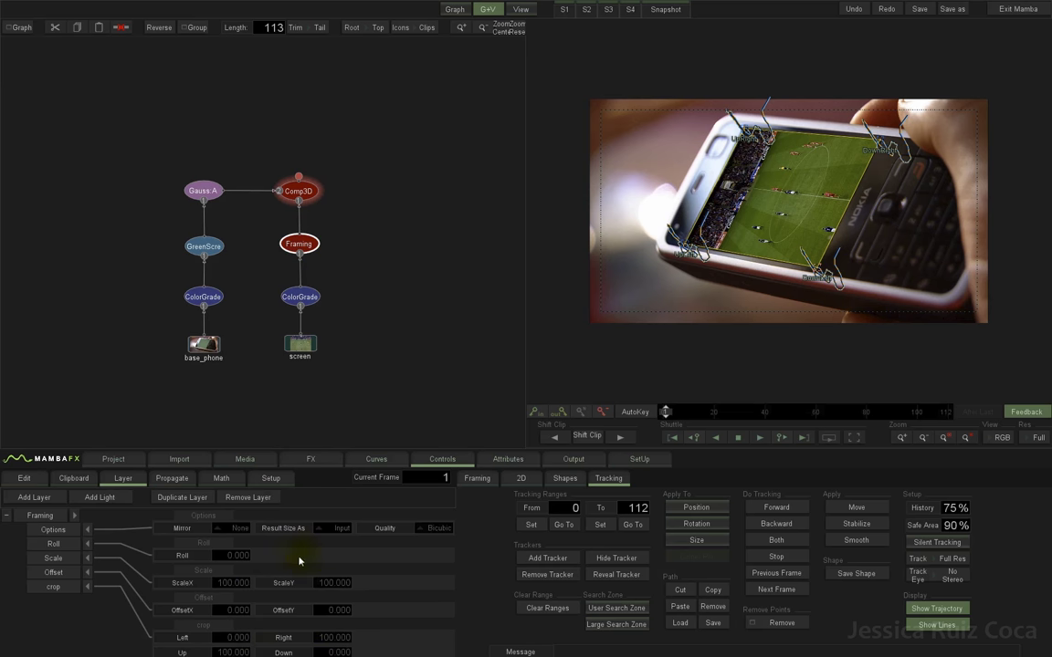
Set the Framing roll to 81 and the footage scale to 125
text(81)
key(Return)
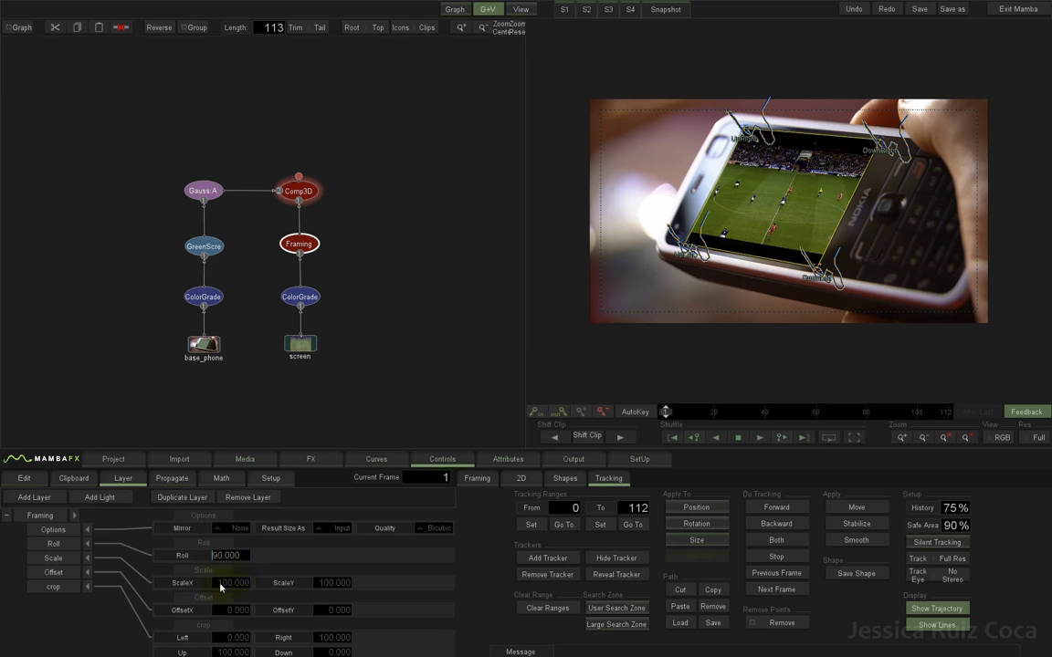
drag(220, 589, 468, 583)
click(328, 582)
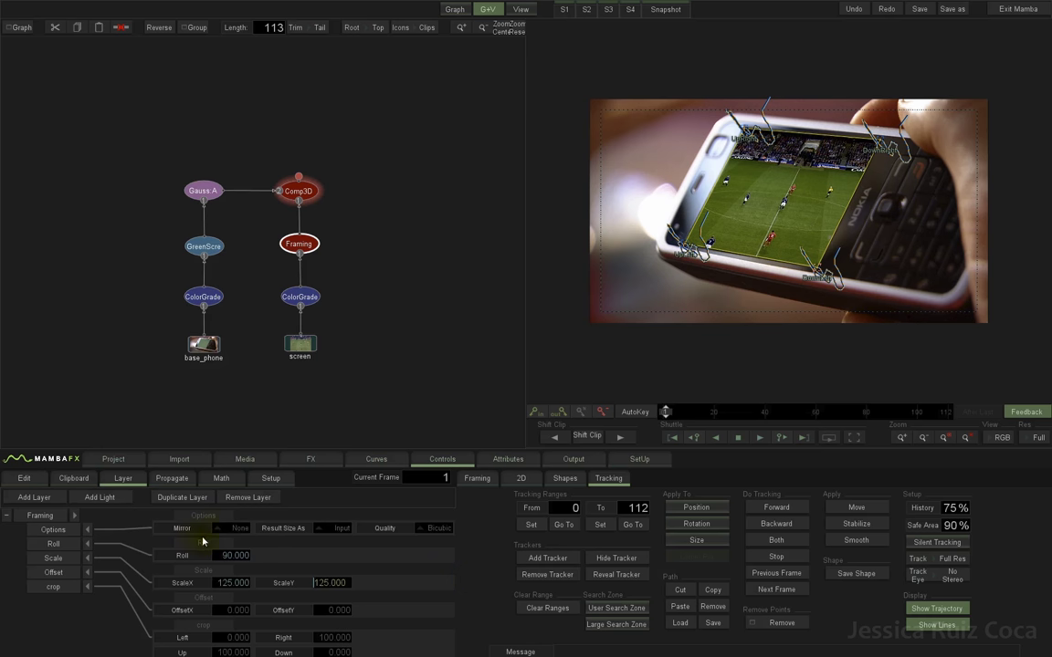
drag(664, 412, 621, 434)
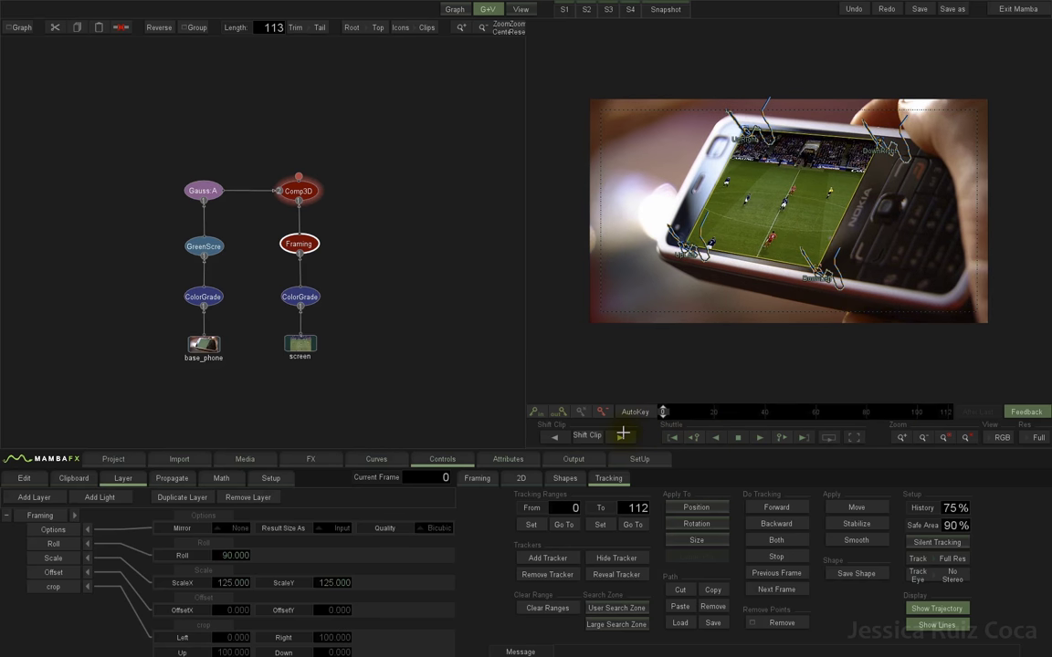
Hide the tracker overlays, review the composite, and select the Comp3D node
click(616, 310)
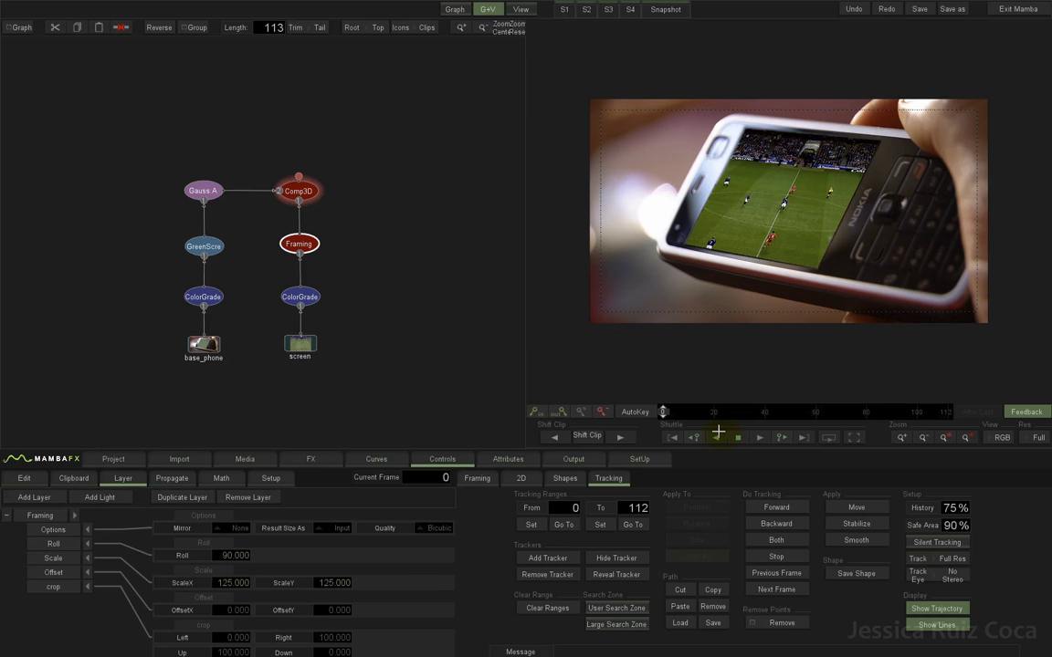
mouse_move(663, 412)
mouse_down()
mouse_move(831, 416)
mouse_move(663, 411)
mouse_up()
click(300, 192)
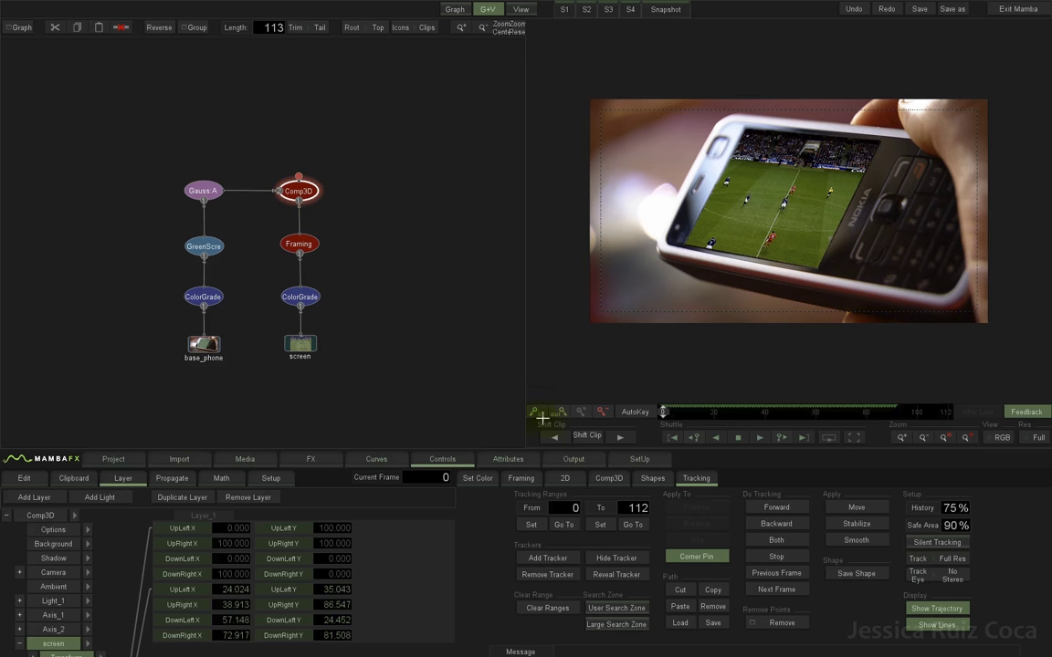
Choose Movie output in Mov Mpeg4 format, name it phone_greenScreenH_render, and render
click(571, 460)
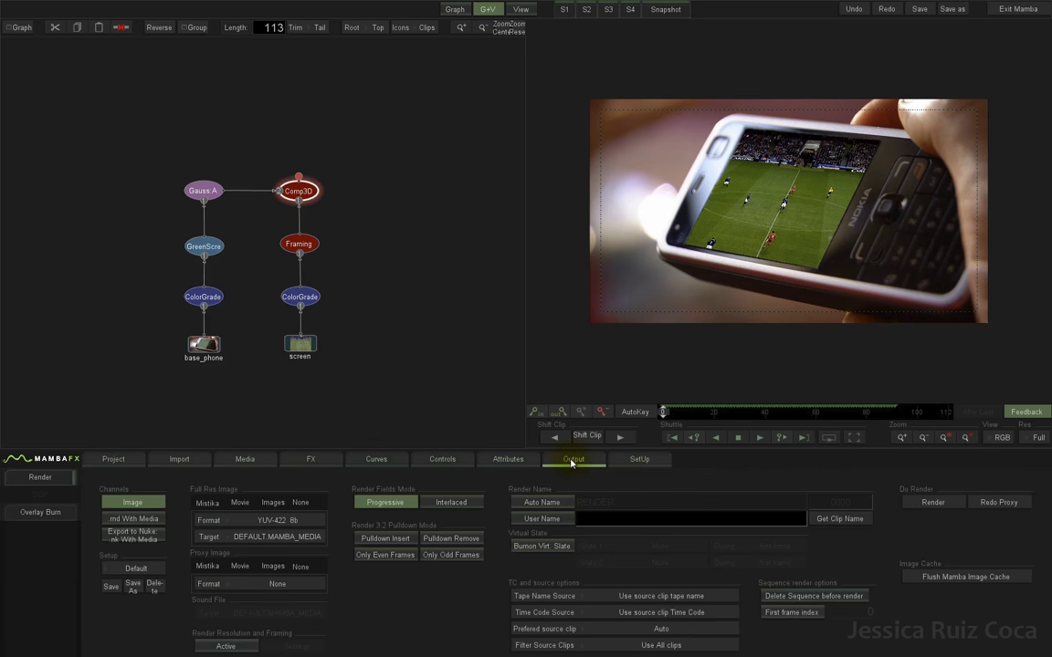
click(239, 502)
click(275, 521)
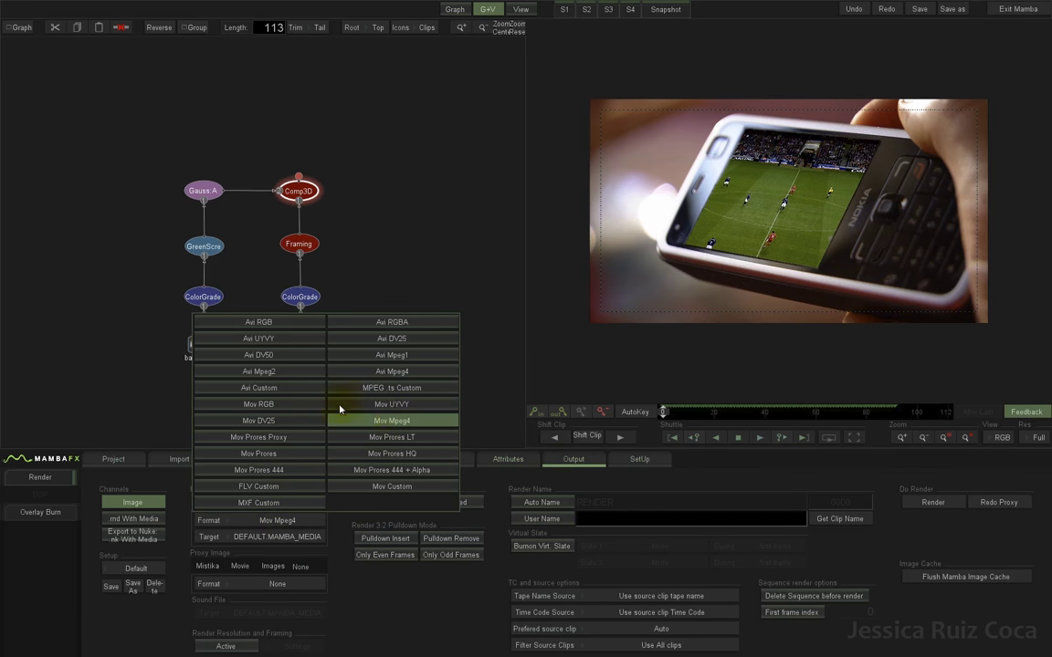
click(384, 421)
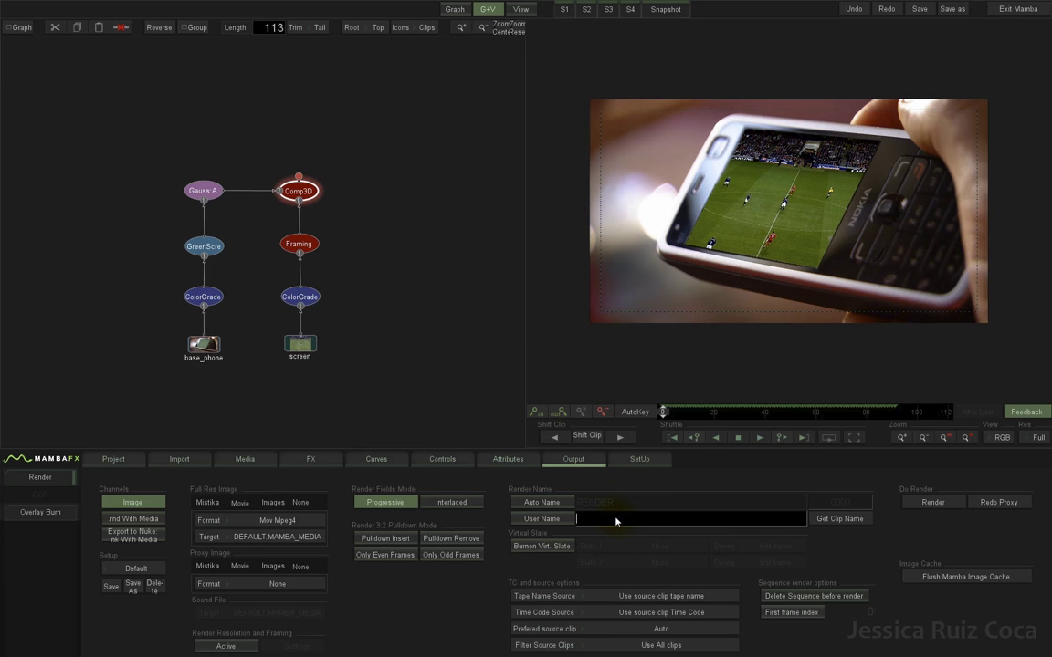
text(poho)
text(e_green)
text(ScreenH_render01)
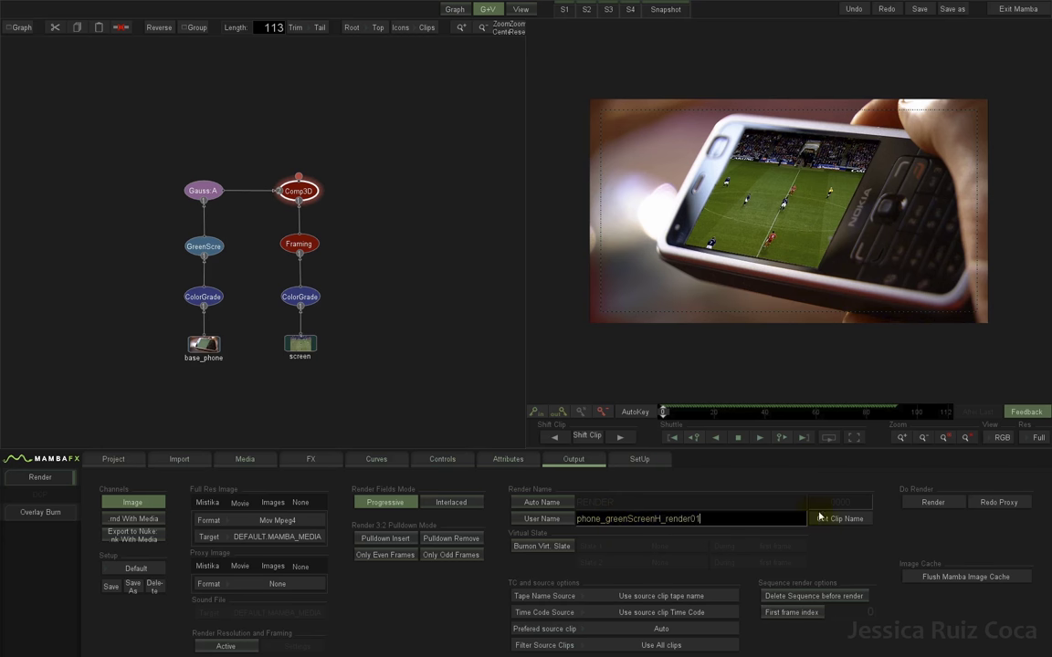
click(931, 503)
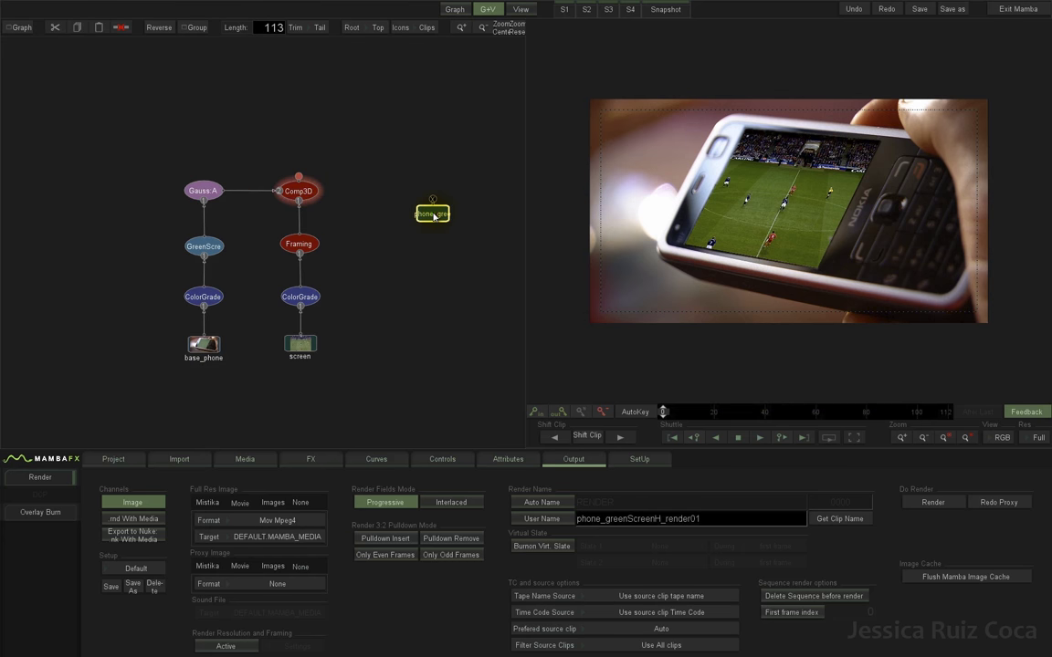
Nudge the rendered clip node left and scrub through its frames
click(435, 217)
drag(433, 217, 422, 217)
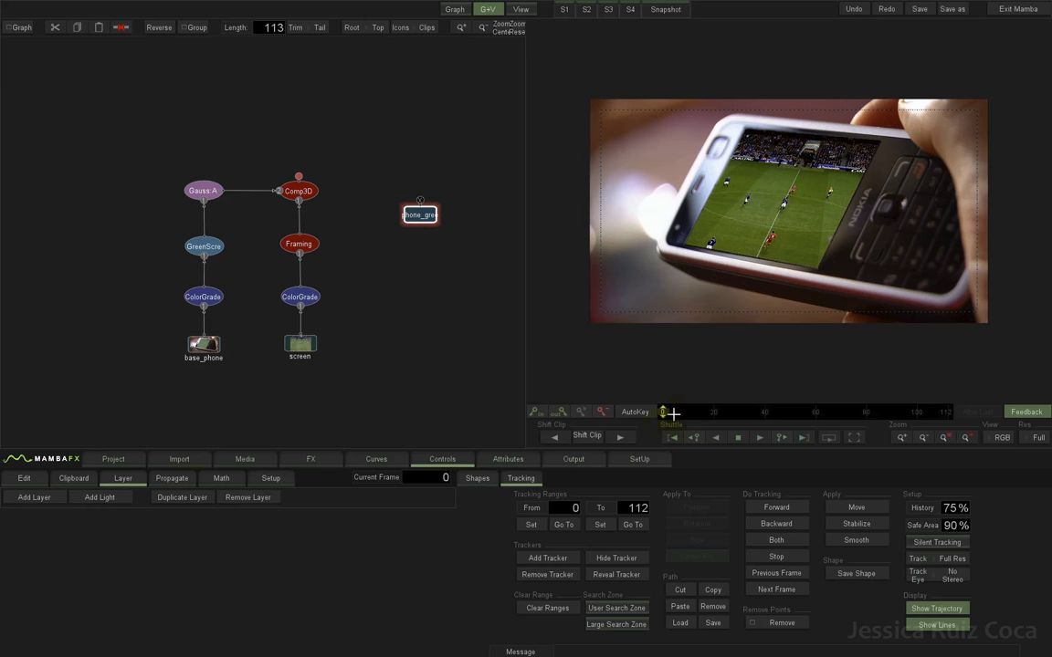
mouse_move(663, 412)
mouse_down()
mouse_move(934, 414)
mouse_move(669, 425)
mouse_move(675, 415)
mouse_move(796, 429)
mouse_move(662, 424)
mouse_up()
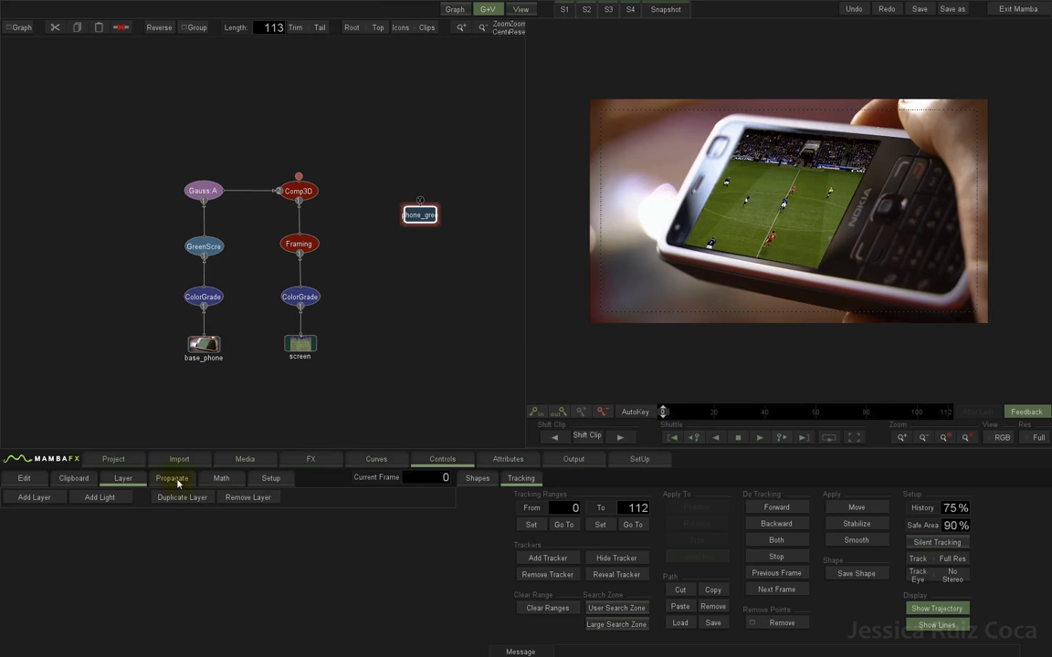
Load phone_greenScreenH_render01 from the media browser into the source monitor
click(246, 462)
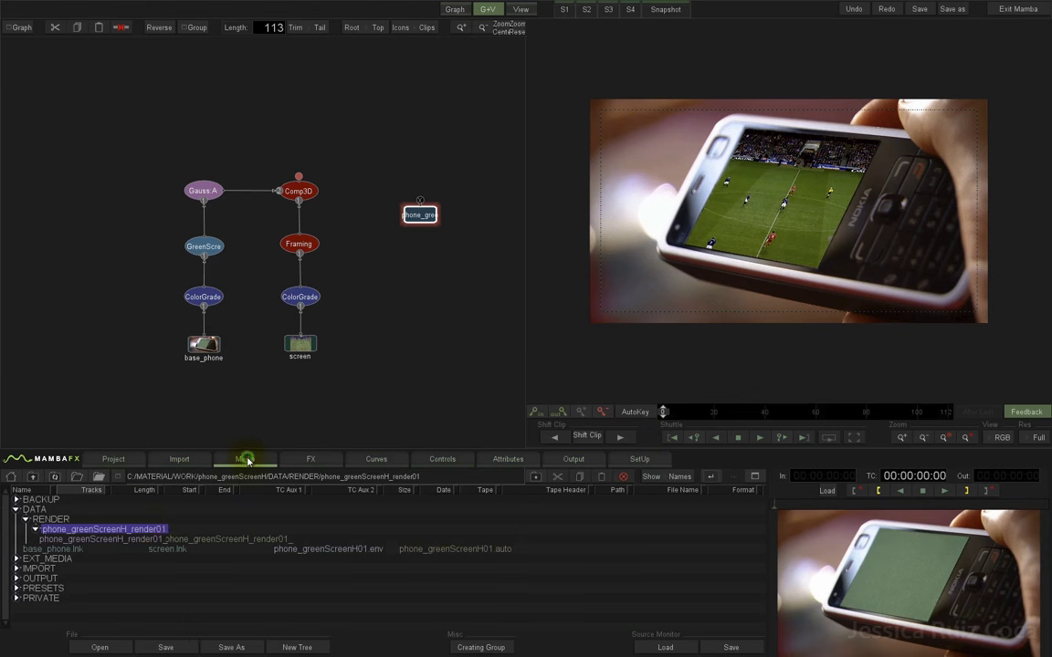
click(91, 539)
click(202, 539)
click(129, 540)
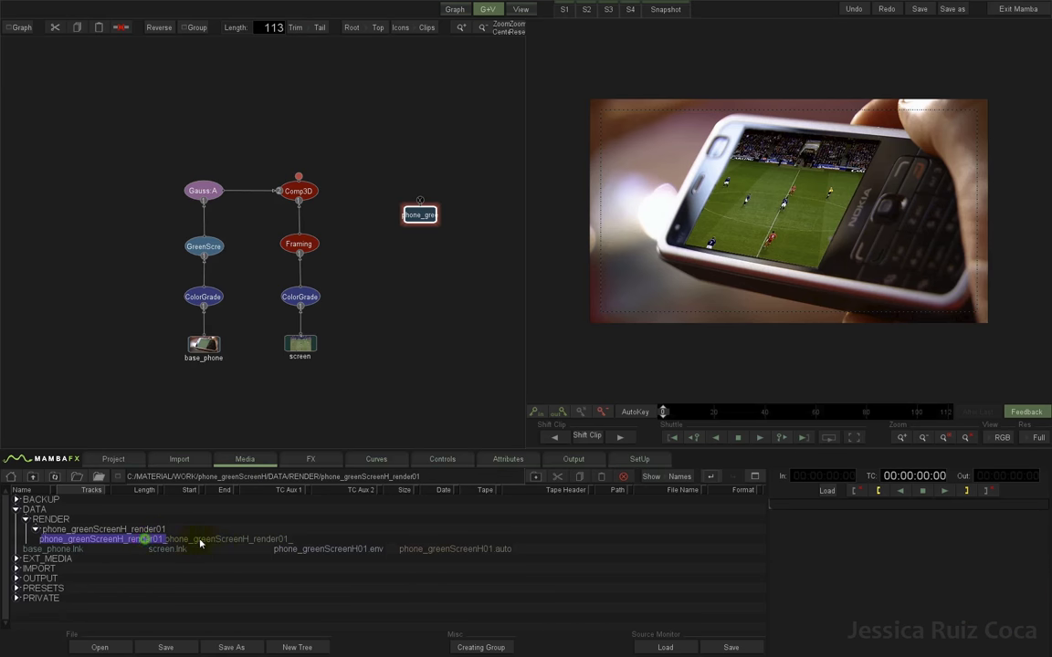
click(214, 539)
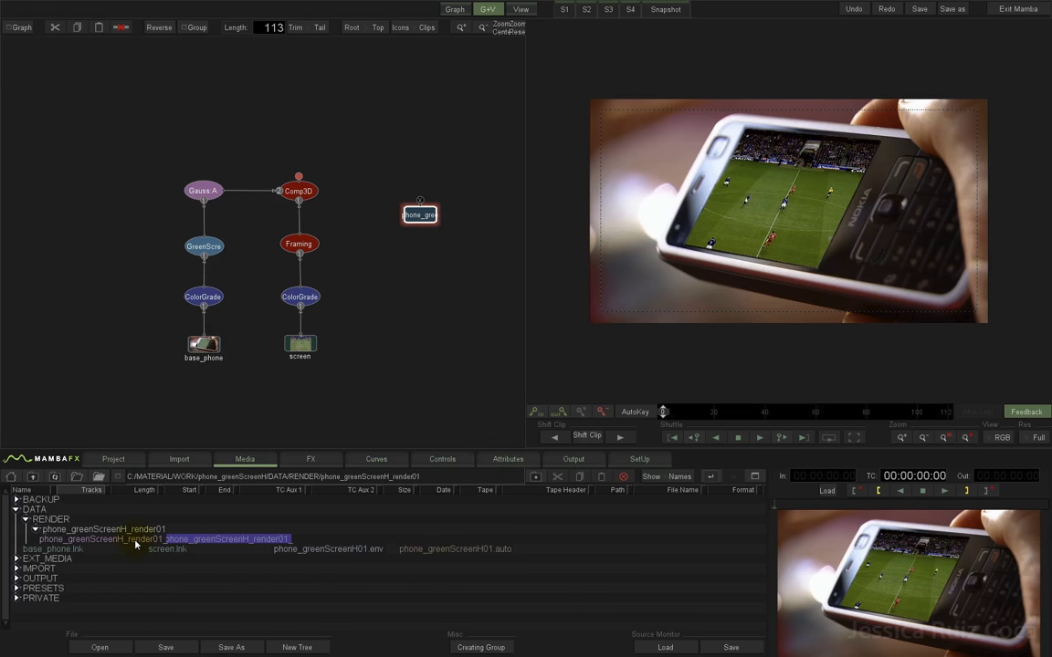
key(alt+Tab)
key(alt+Tab)
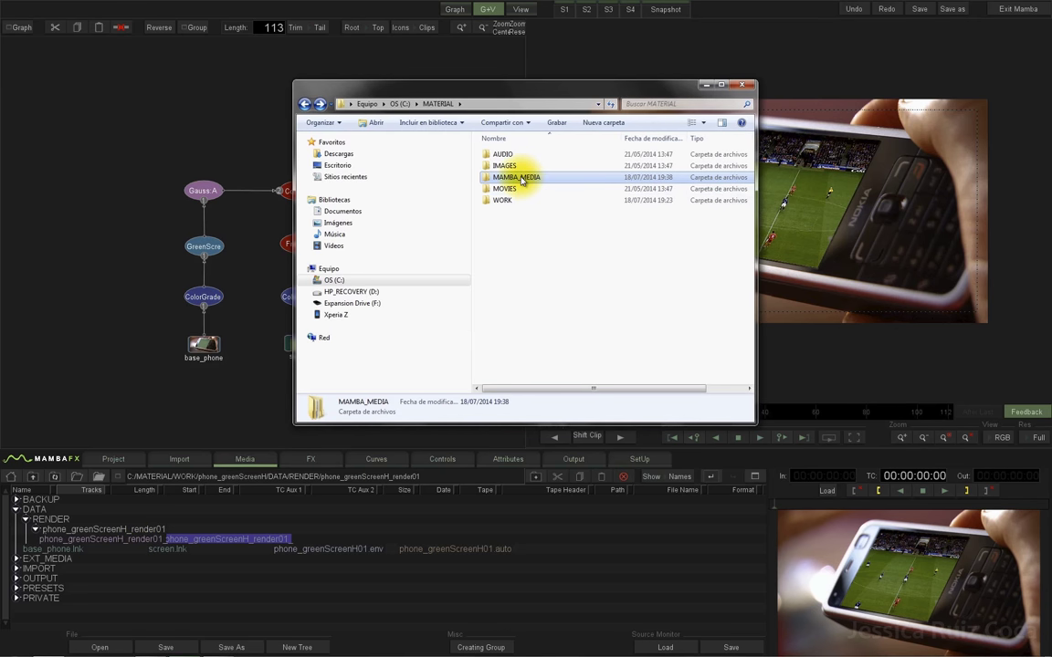
Go to MAMBA_MEDIA > phone_greenScreenH > MOVIES and select the rendered .mov file
mouse_move(516, 184)
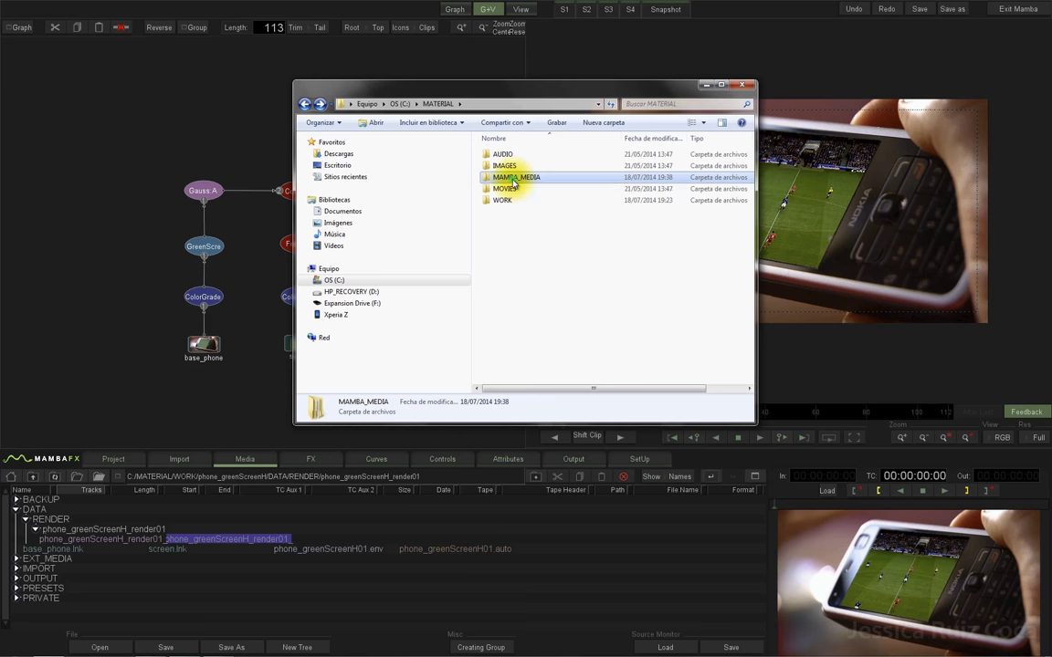
double_click(513, 182)
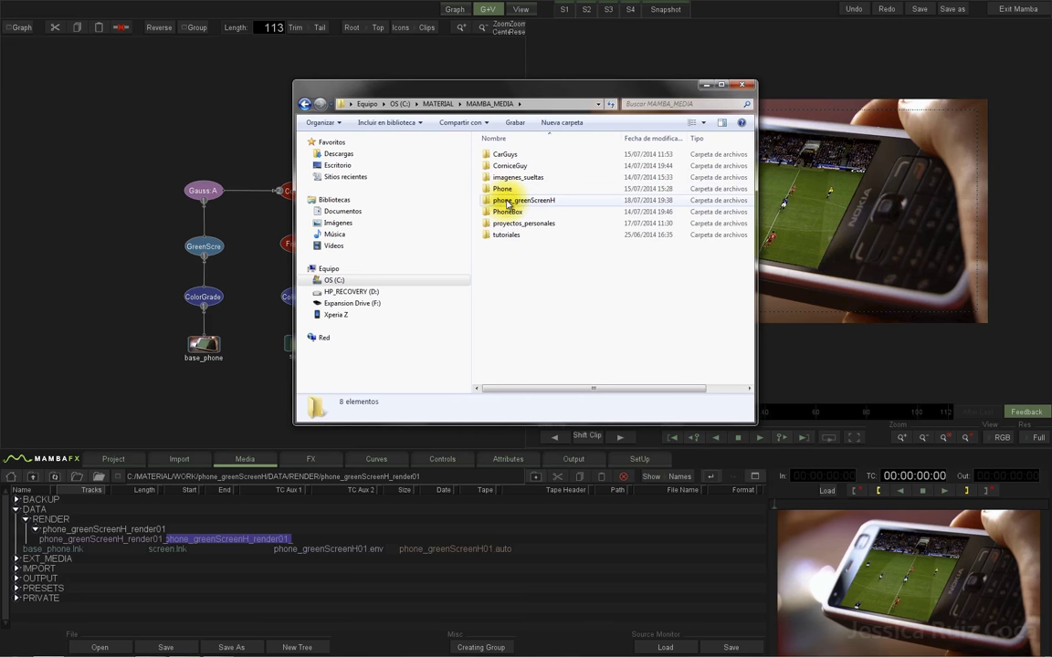
double_click(507, 203)
click(495, 155)
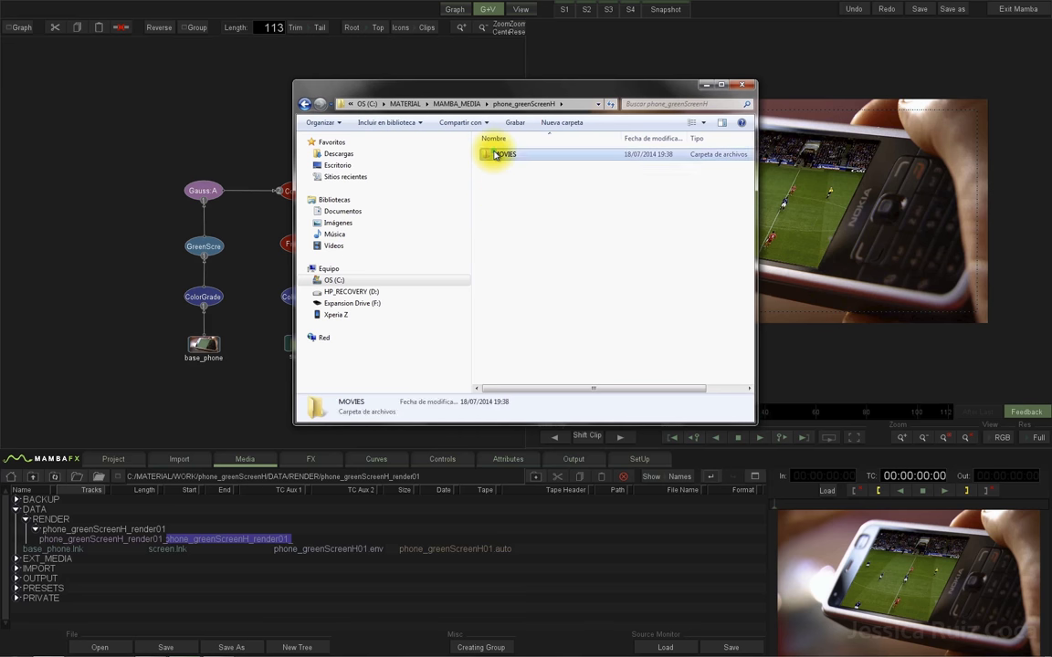
double_click(495, 155)
click(505, 178)
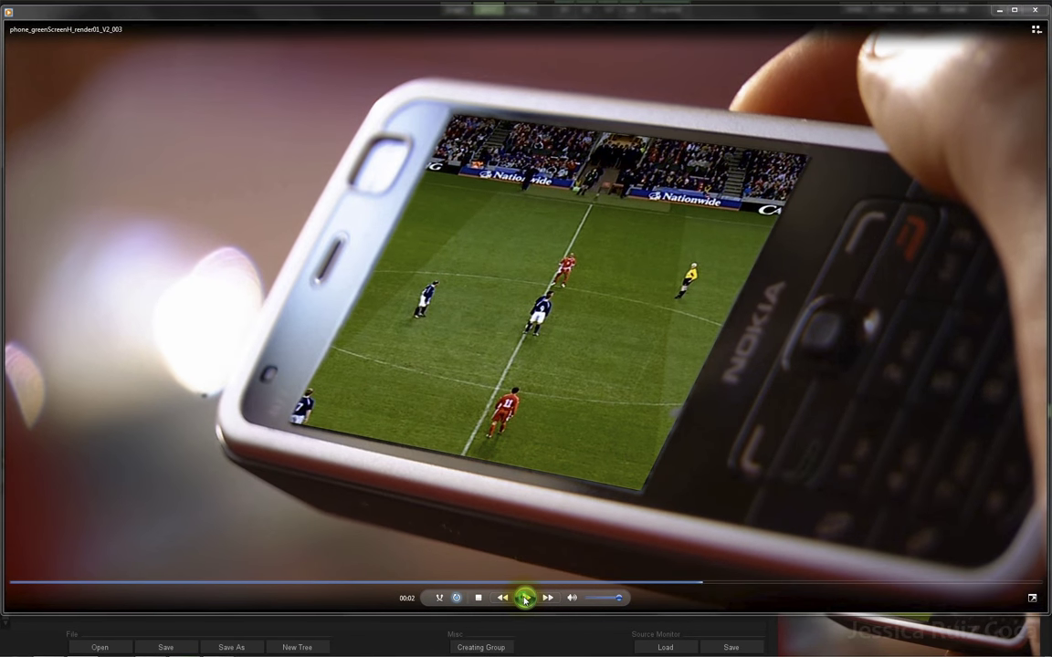
Stop and close the rendered movie in the player, then exit Mamba FX
click(524, 598)
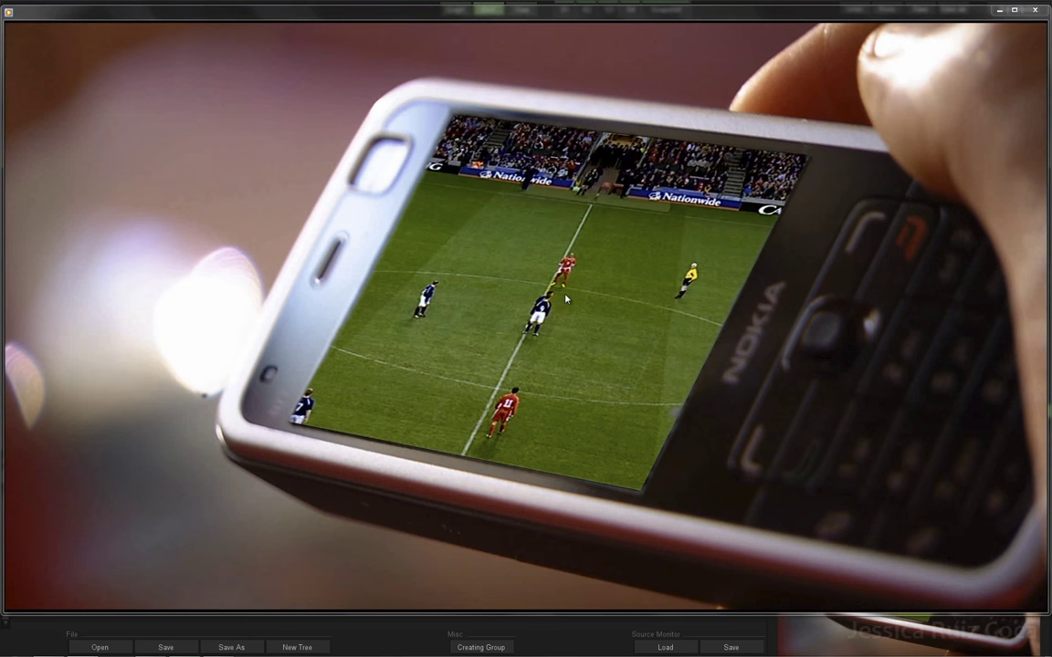
mouse_move(434, 598)
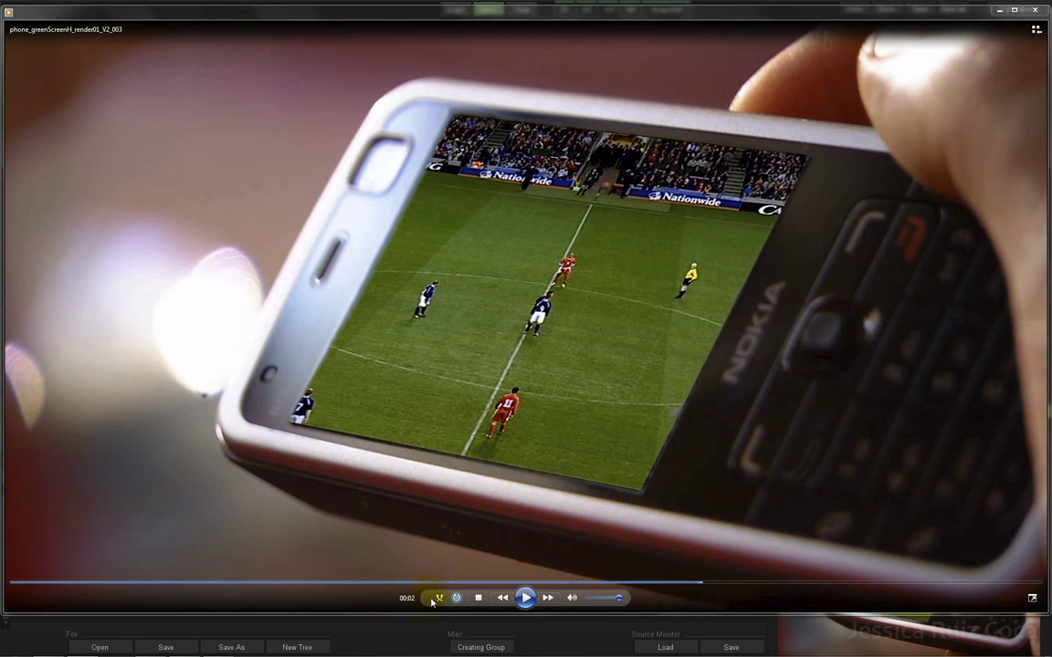
click(479, 598)
click(1034, 10)
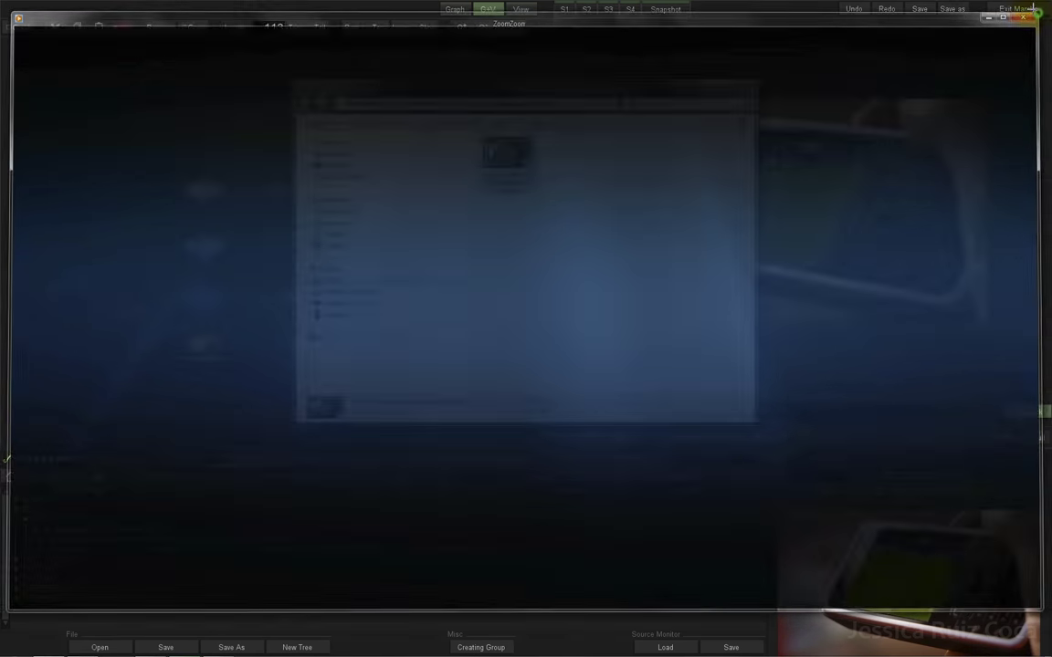
click(907, 43)
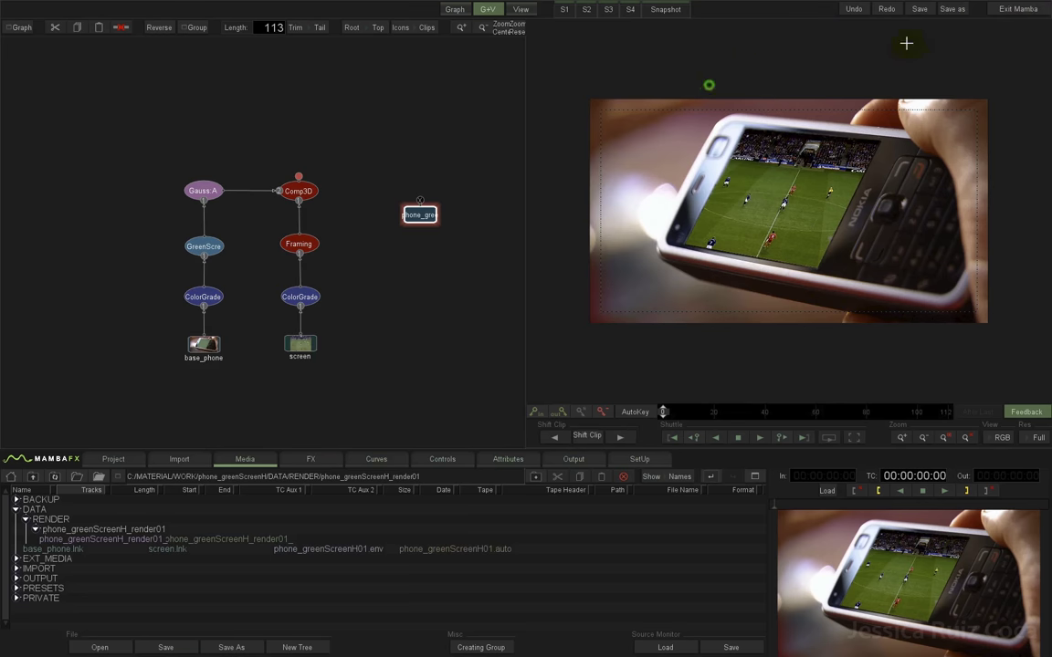
click(1004, 9)
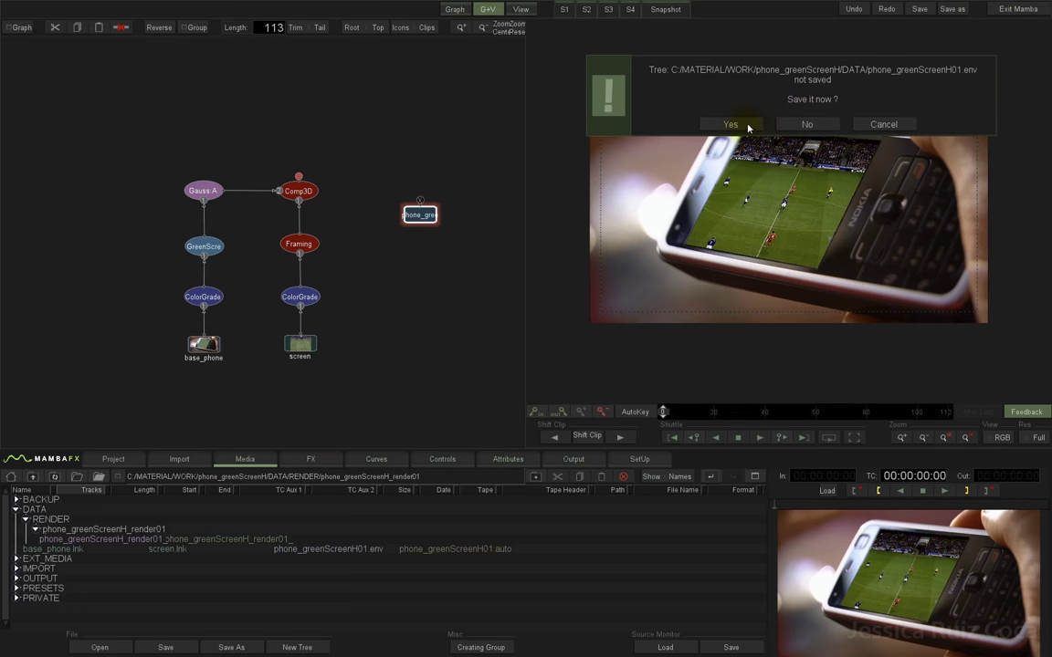